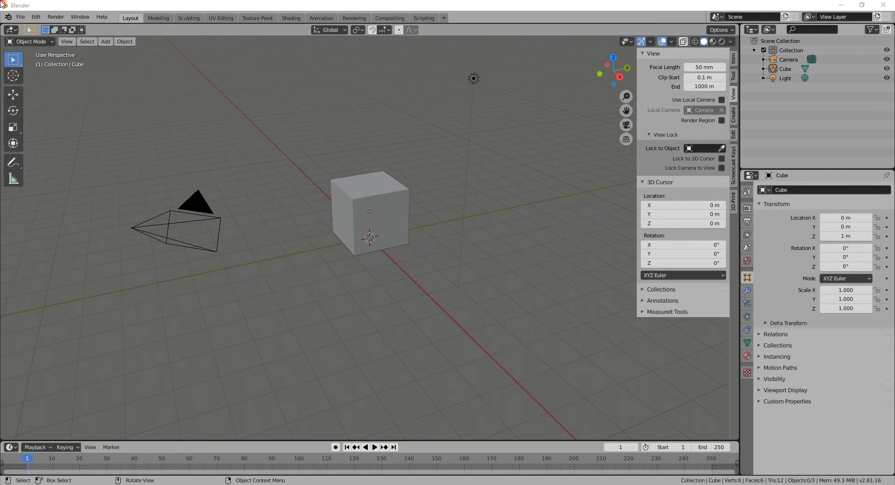
Enter Edit Mode on the default cube and select the four corner vertices of one side face
left_click(360, 227)
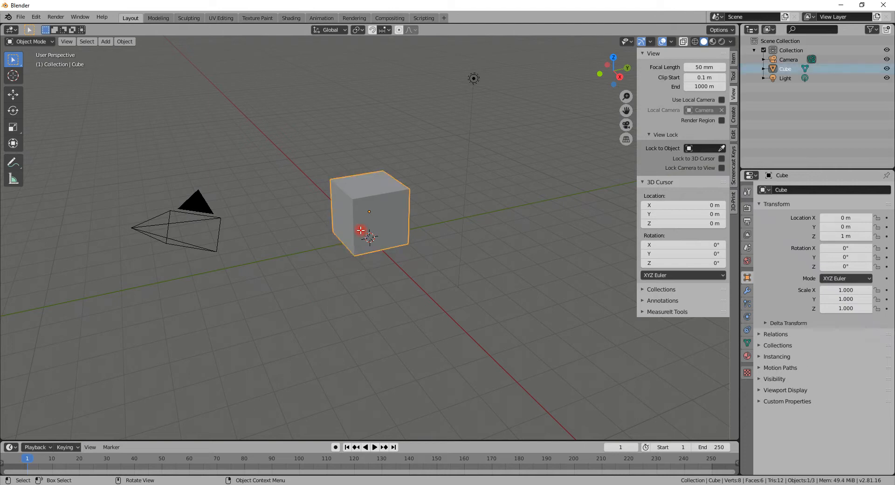
key("Tab")
left_click(352, 199)
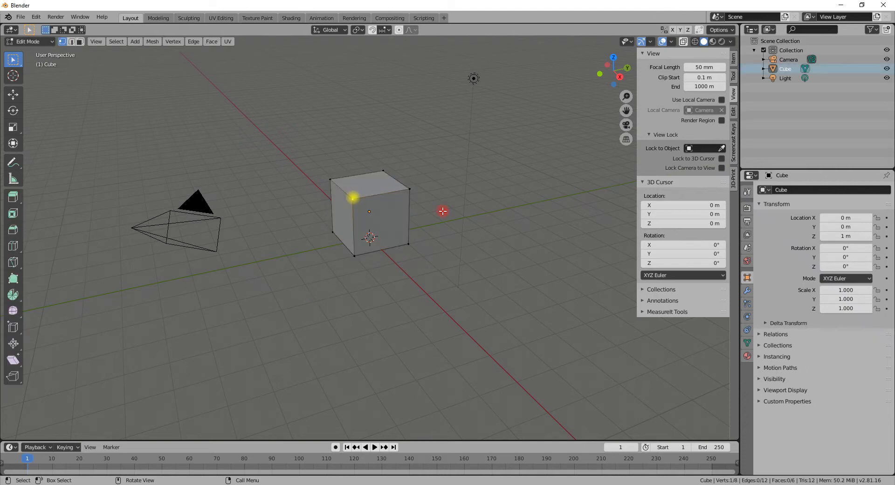
left_click(409, 188, "shift")
left_click(410, 241, "shift")
left_click(360, 249, "shift")
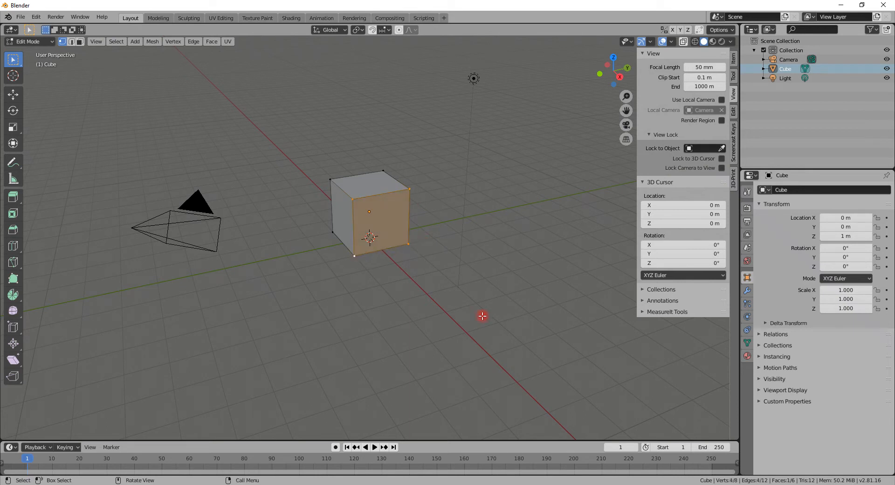
scroll(356, 246, "up", 4)
middle_click_drag(356, 216, 357, 285)
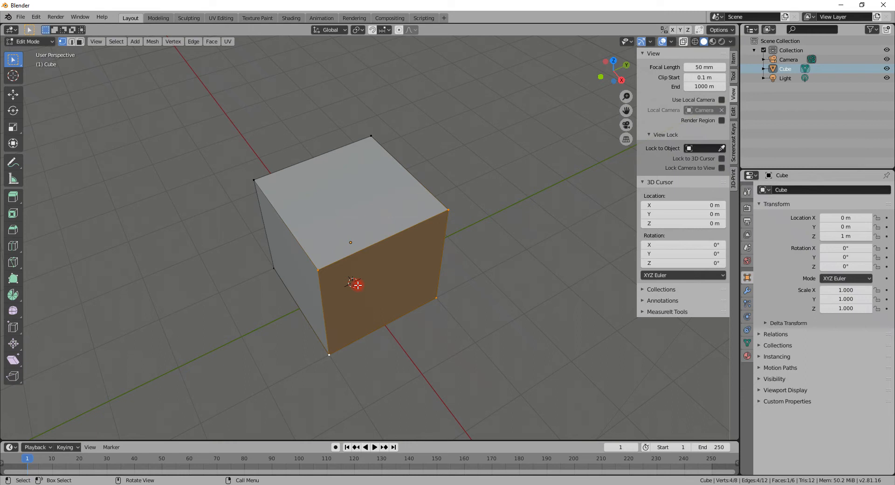
Delete the default cube and add a Bezier curve at the world origin in top orthographic view
key("Tab")
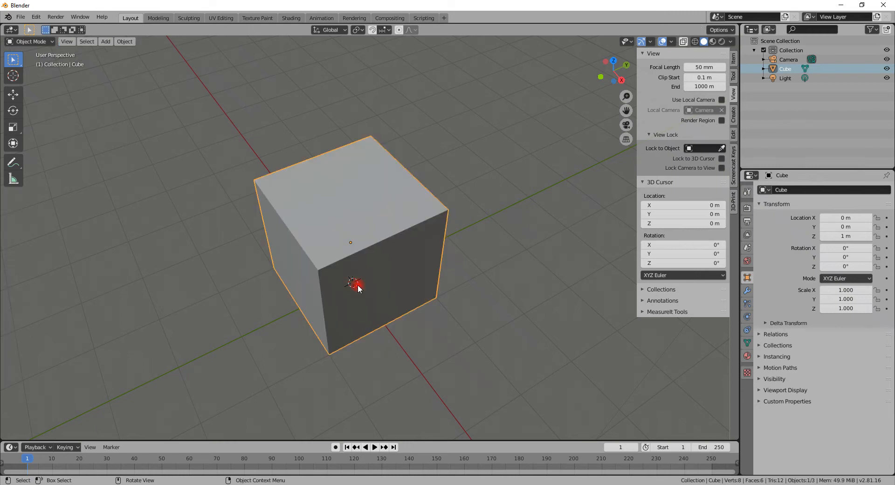
key("Delete")
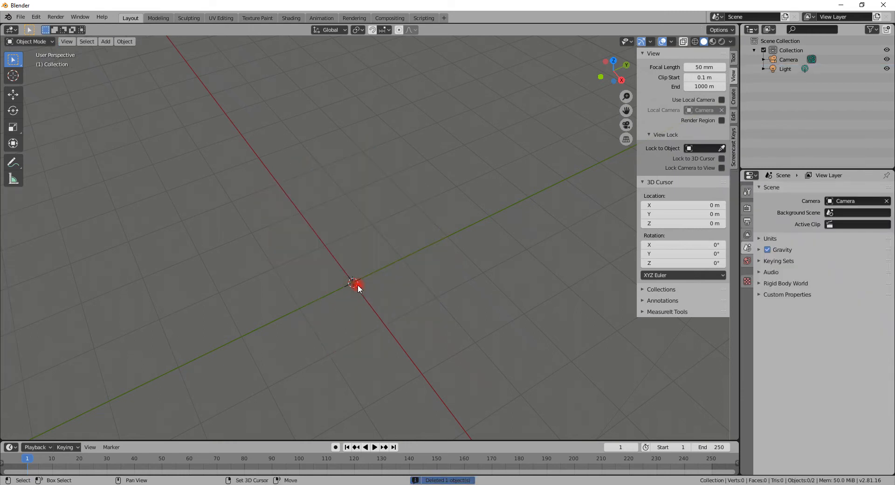
key("KP_7")
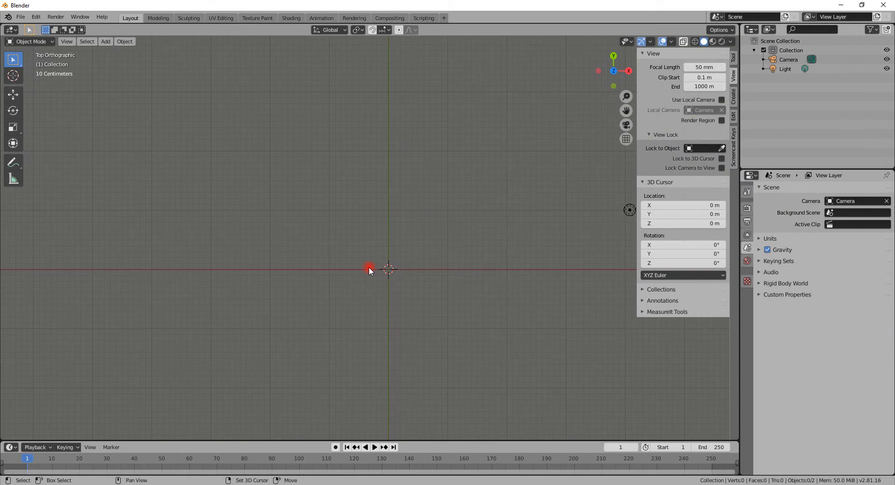
key("shift+a")
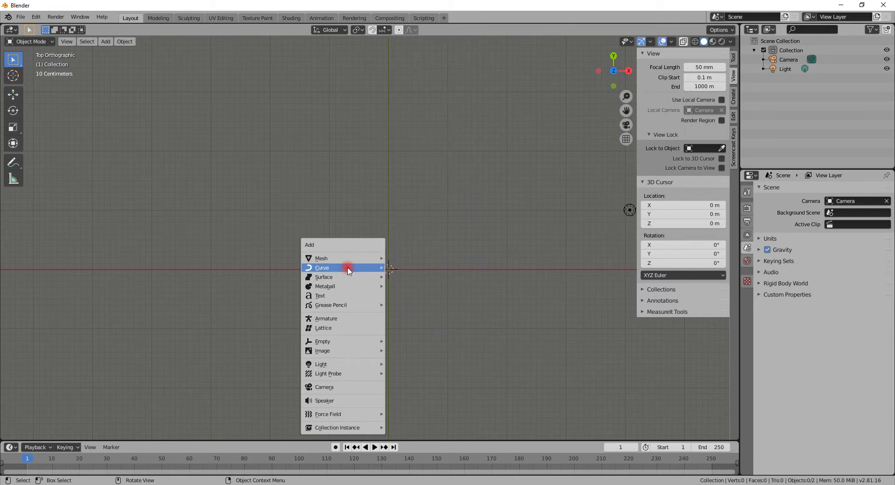
mouse_move(349, 271)
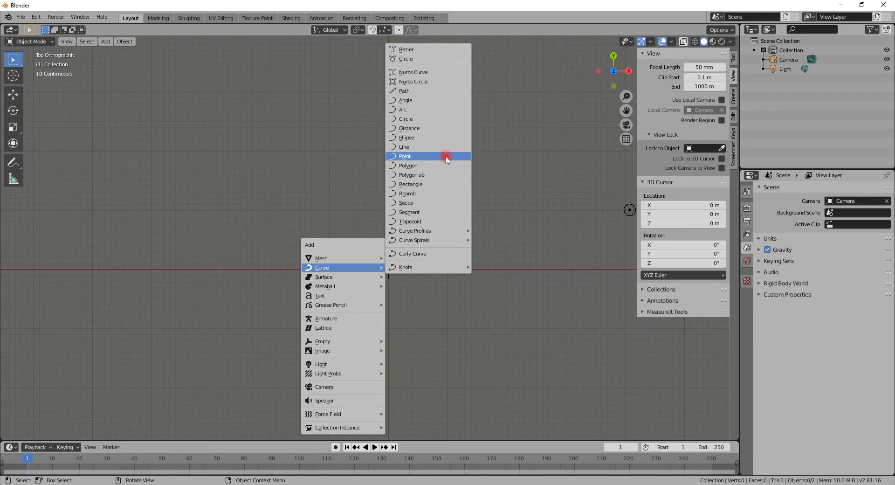
left_click(413, 52)
scroll(422, 234, "up", 5)
scroll(367, 285, "up", 1)
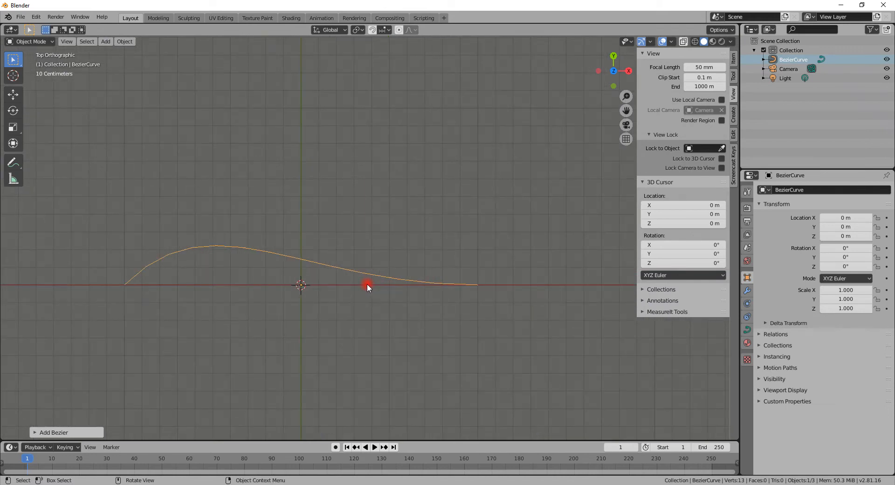
Enter Edit Mode on the curve, select its two control points and the start point's handles in turn, and try moving the start point
key("Tab")
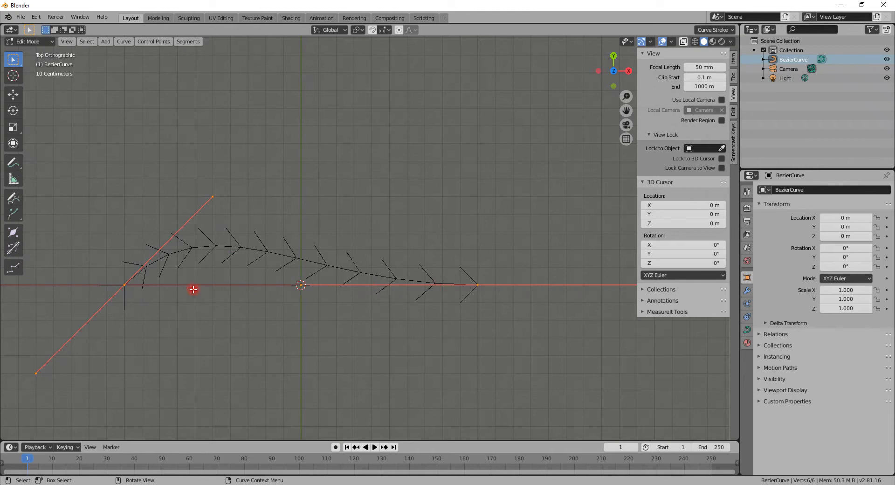
left_click(124, 285)
left_click(478, 285)
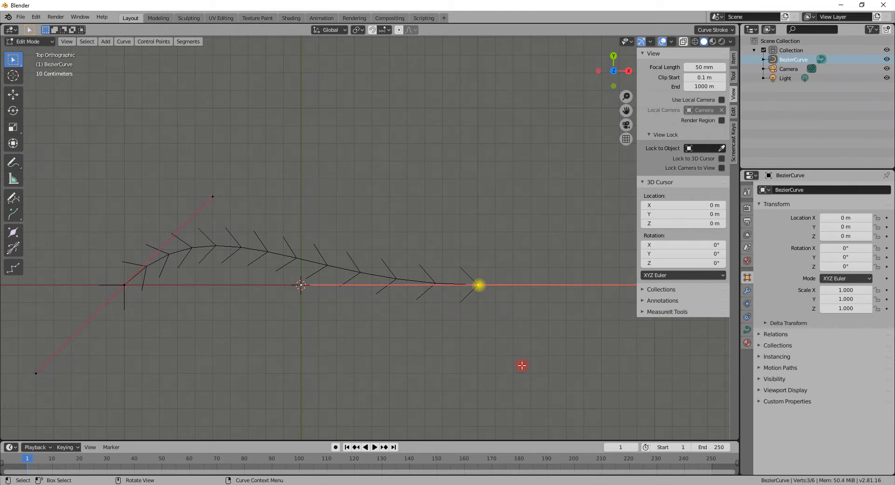
left_click(124, 284)
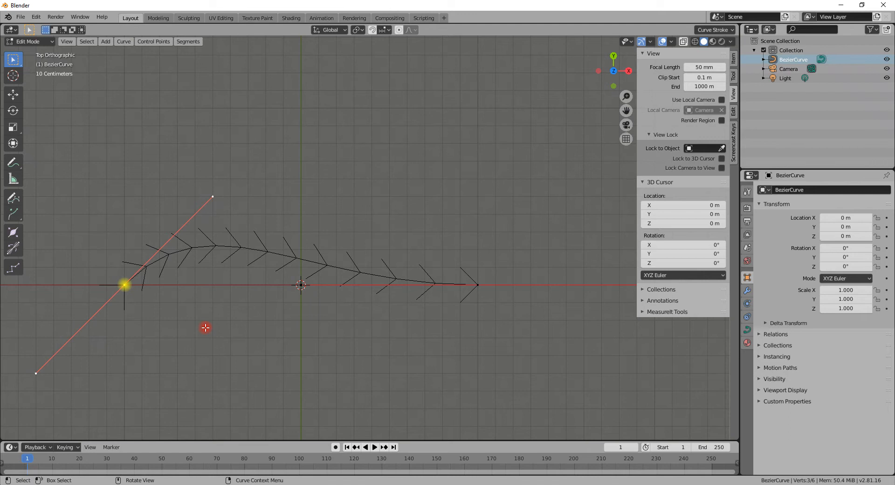
left_click(212, 197)
left_click(36, 373)
left_click(125, 283)
key("g")
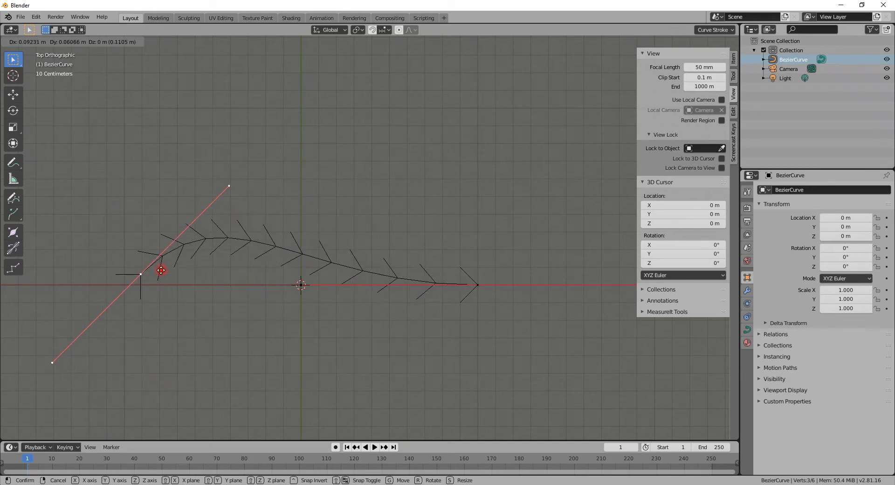
right_click_drag(201, 255, 214, 198)
Pull the start point's upper handle upward to steepen the curve, and move the end point close to the origin on the positive X side
left_click_drag(214, 198, 221, 116)
left_click(477, 284)
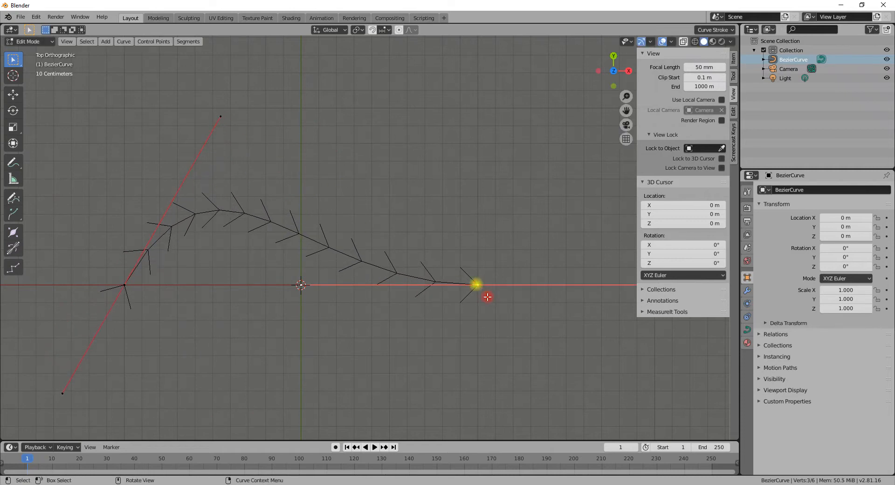
key("g")
left_click(345, 300)
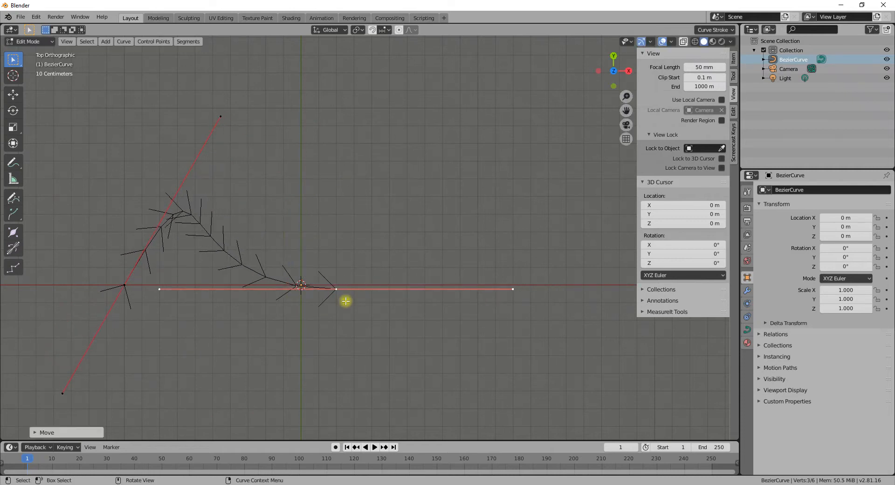
Shorten the end point's handles, rotate them to slope steeply downward, and place the point on the X axis just before the origin
key("s")
left_click(416, 331)
key("r")
left_click(351, 382)
key("g")
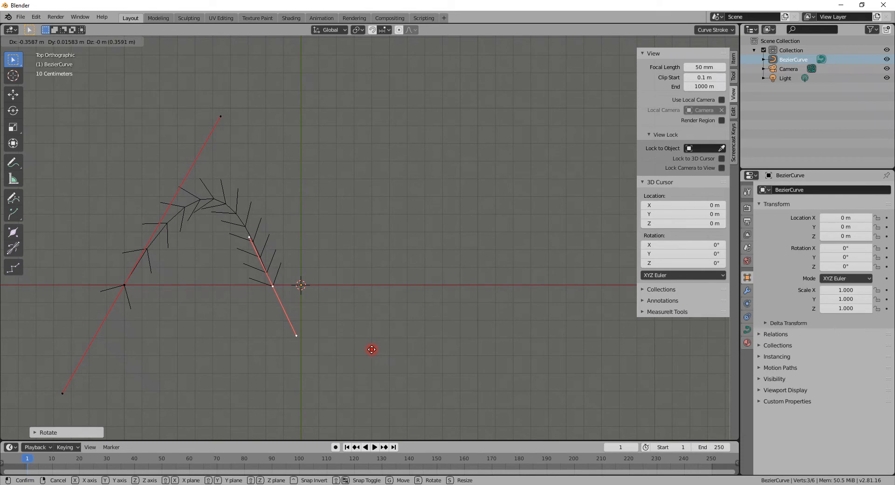
left_click(367, 349)
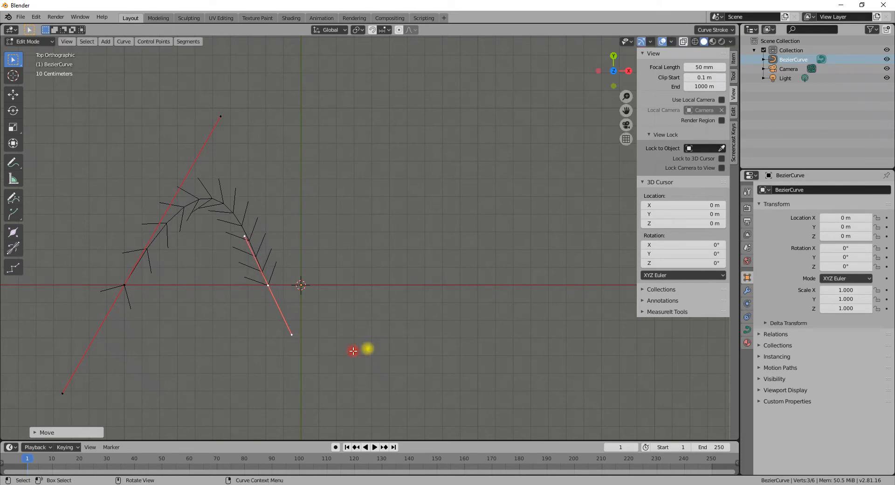
Extrude a third control point from the curve's end, rotate and scale its handles to rise, and place it on the X axis beyond the origin
key("e")
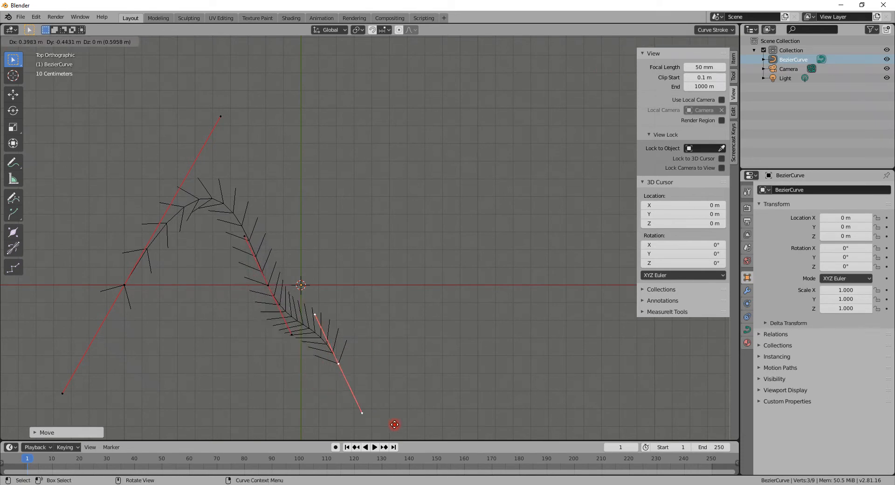
left_click(507, 419)
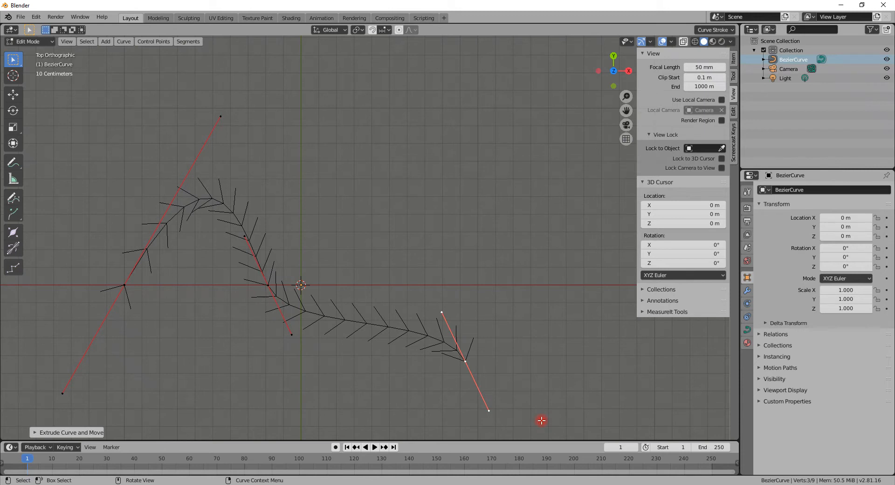
key("r")
left_click(502, 275)
key("s")
left_click(517, 380)
key("g")
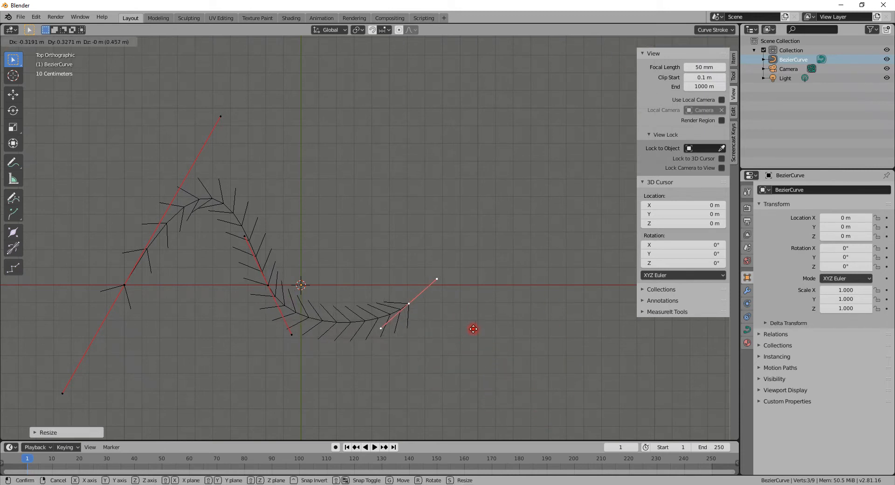
left_click(439, 313)
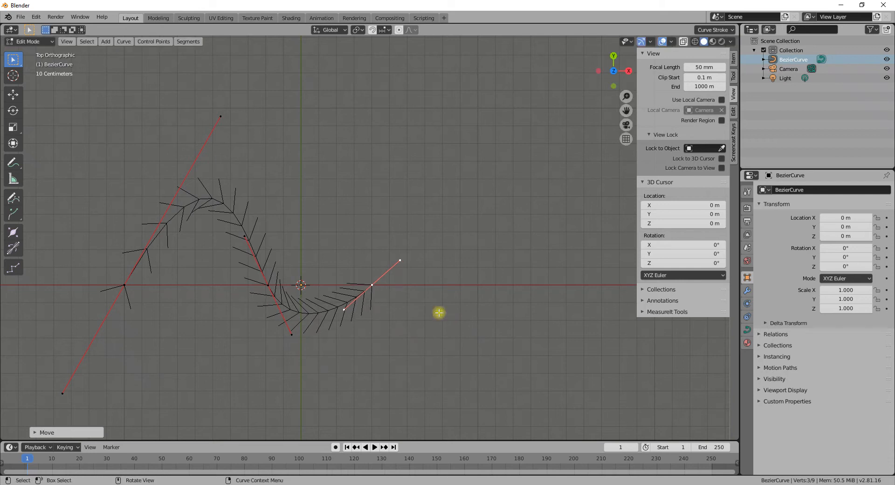
Rotate the last point's handles steeper, adjust the length of each handle to deepen the lower bend, and return to Object Mode
key("r")
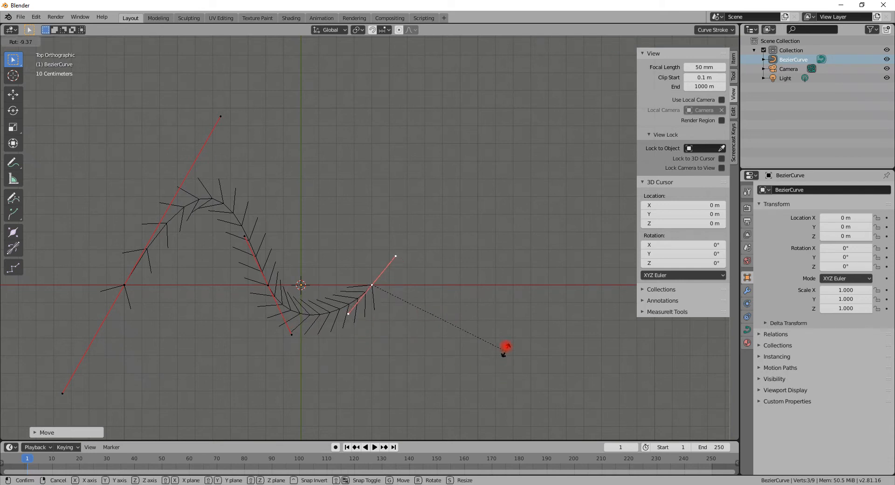
left_click(488, 306)
left_click(387, 251)
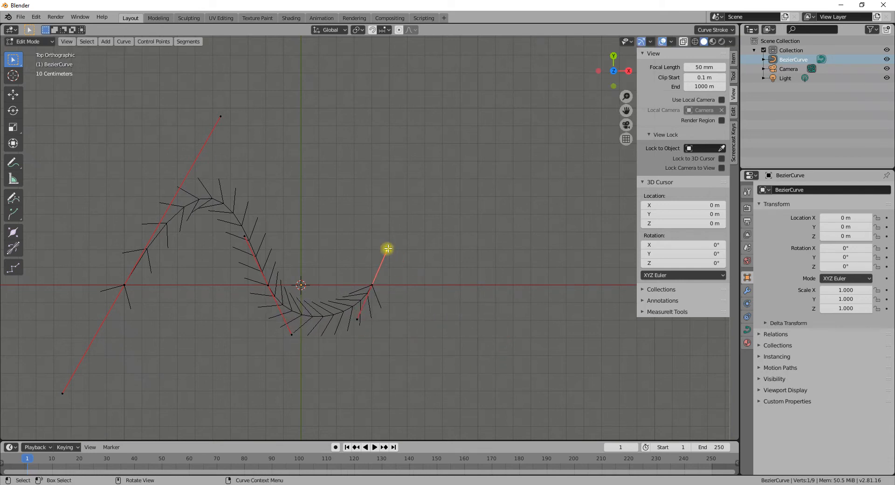
key("s")
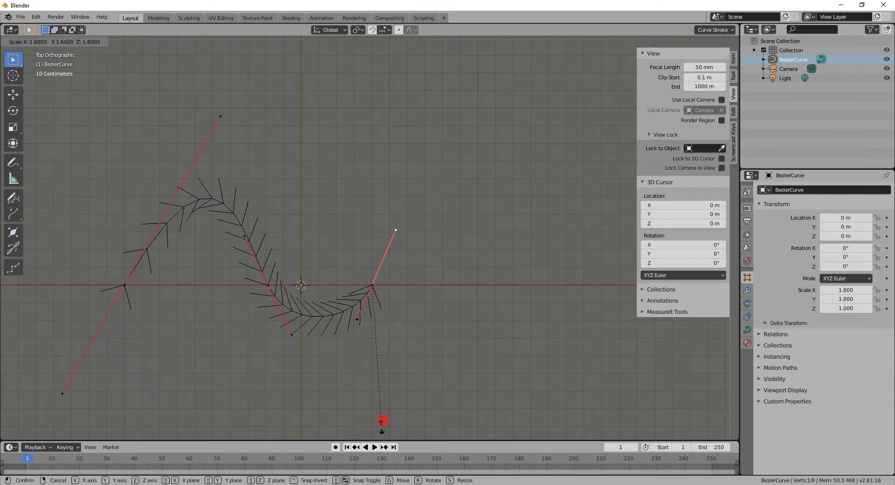
left_click(404, 356)
left_click(358, 319)
key("s")
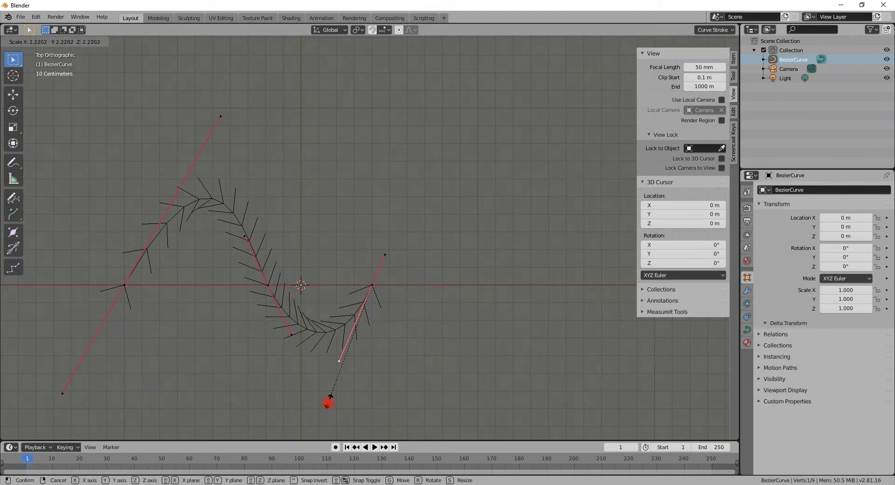
left_click(325, 415)
key("Tab")
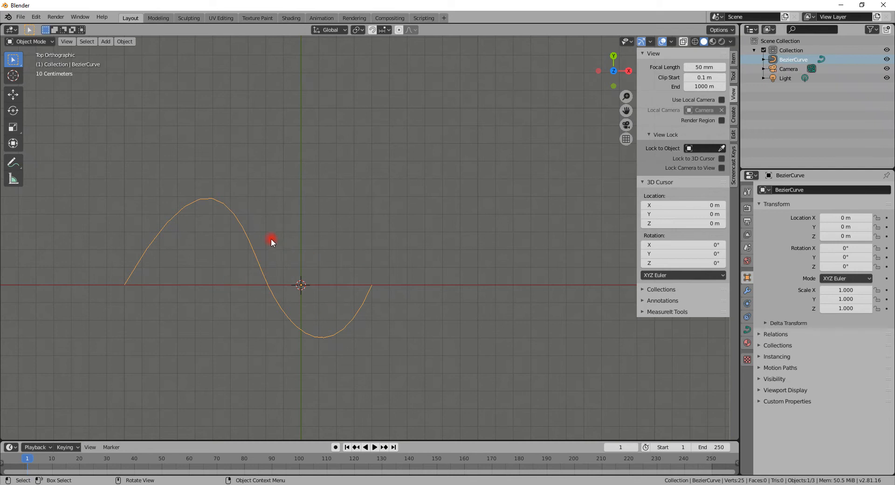
Switch to the camera view, enable Lock Camera to View, and frame the curve closely in the camera
middle_click_drag(385, 326, 363, 256)
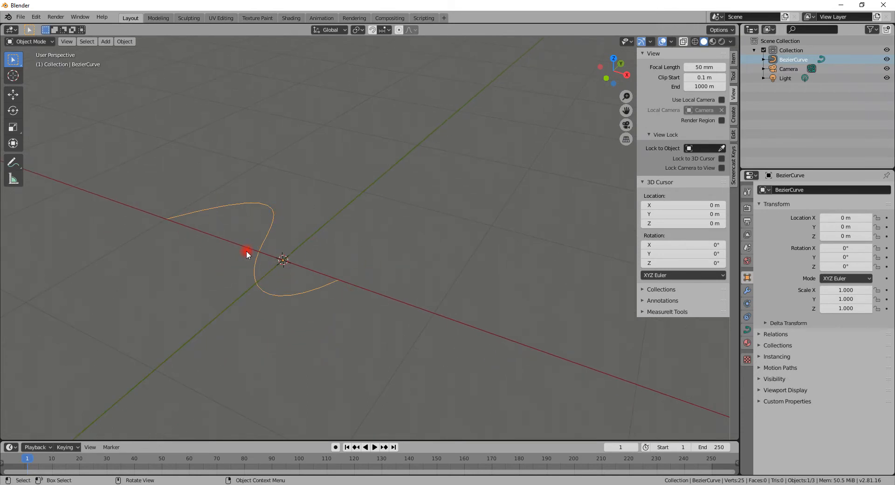
middle_click_drag(314, 279, 433, 301, "shift")
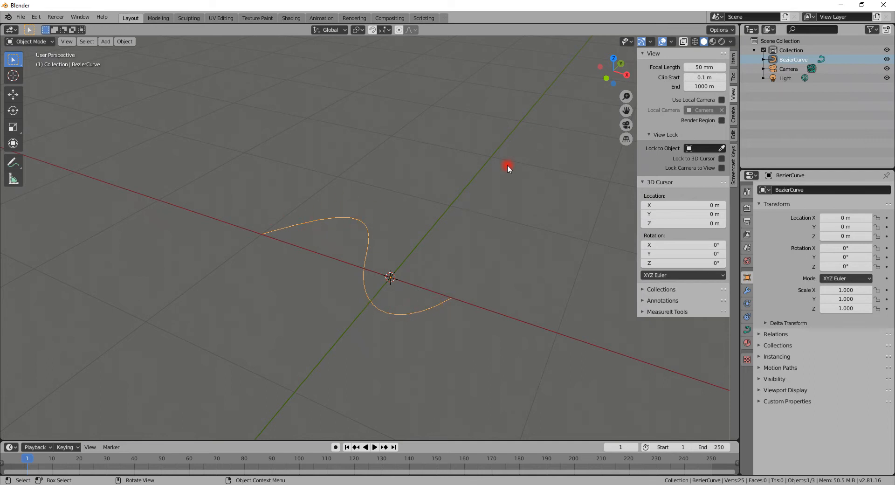
left_click(627, 125)
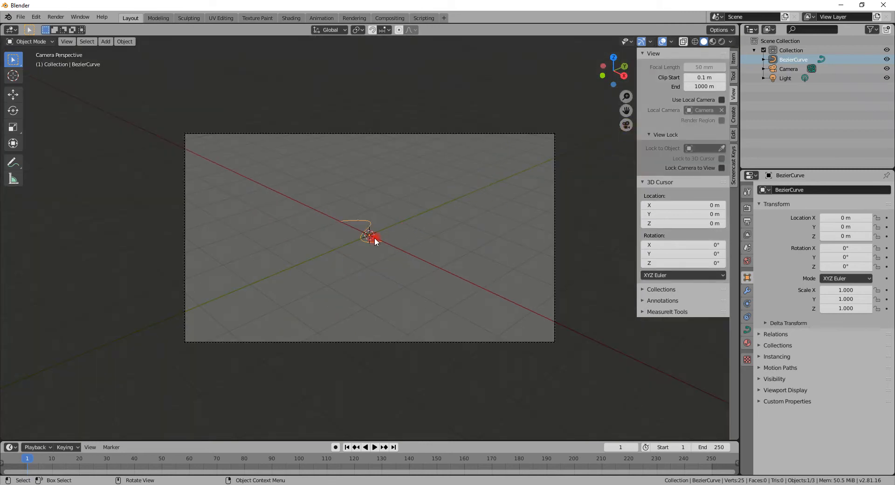
scroll(374, 236, "up", 3)
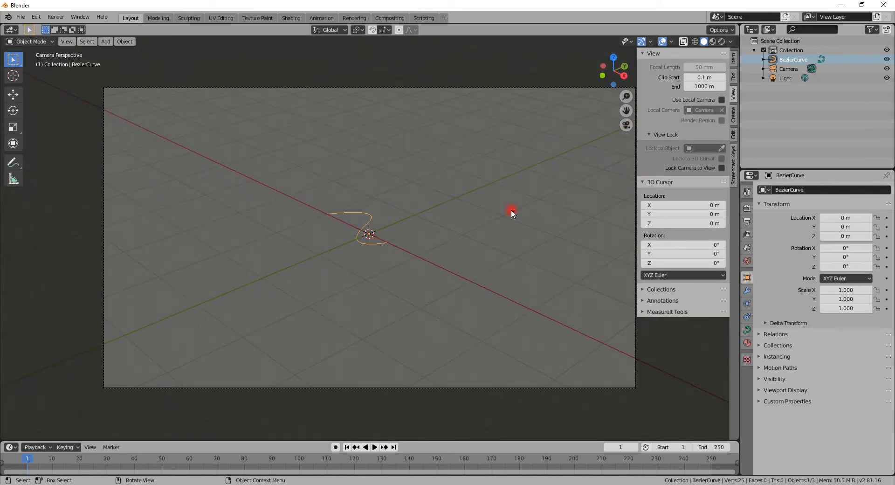
left_click(722, 168)
scroll(356, 255, "up", 5)
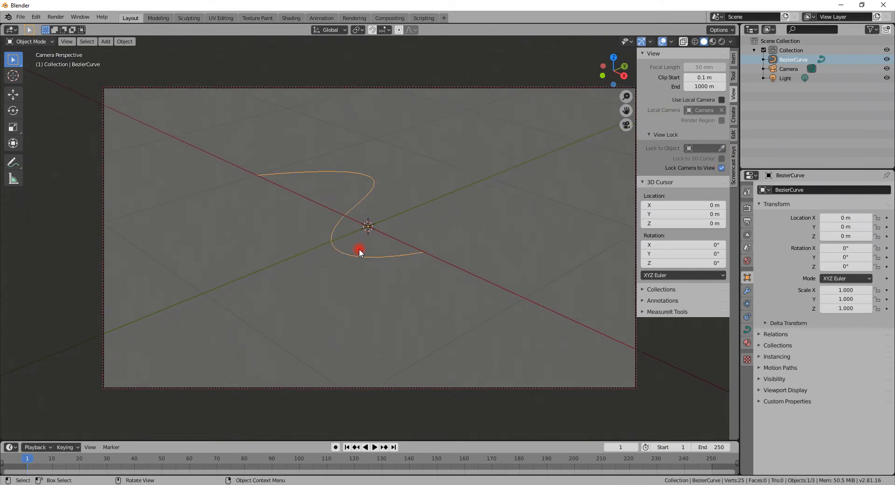
middle_click_drag(359, 252, 384, 279)
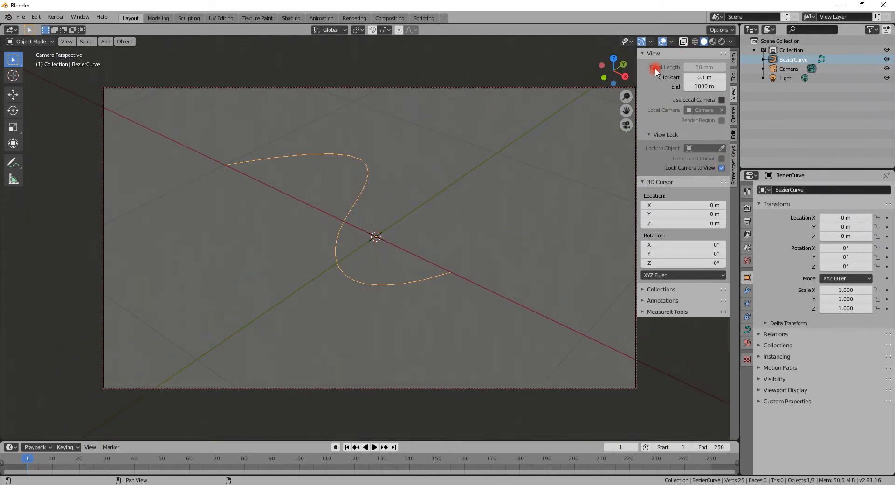
Render a test image of the curve from the camera and close the render window
key("F12")
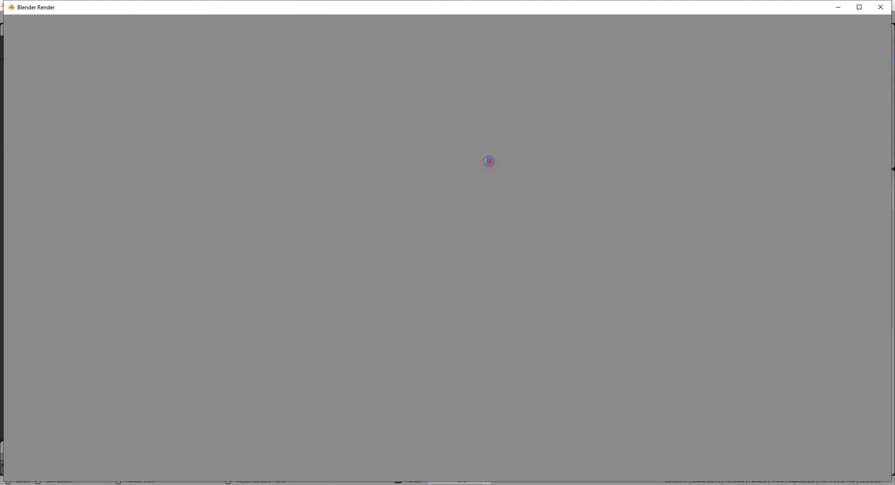
key("Escape")
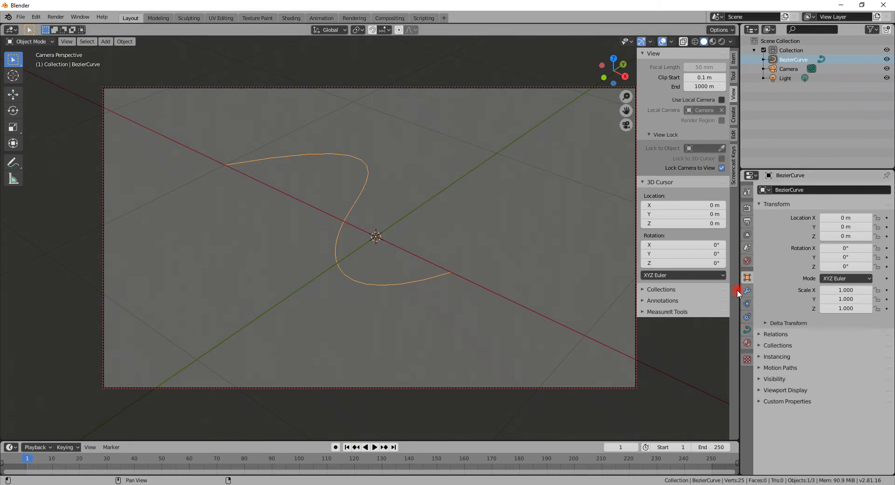
Expand the curve's Geometry settings and set the bevel depth to 0.07 m to turn the curve into a tube
left_click(748, 330)
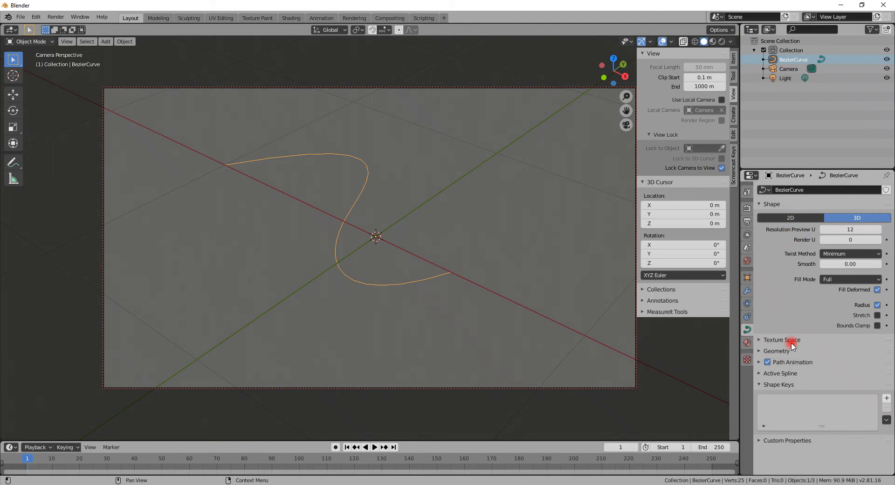
left_click(761, 354)
scroll(788, 319, "down", 5)
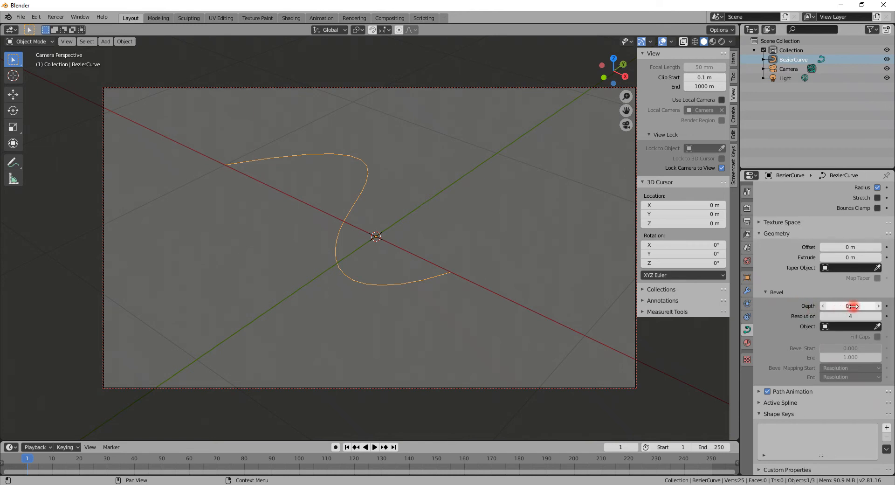
left_click_drag(853, 306, 861, 306)
mouse_move(634, 317)
middle_mouse_down("alt")
mouse_move(451, 303)
mouse_move(391, 274)
mouse_move(326, 272)
mouse_move(325, 293)
mouse_move(351, 332)
mouse_move(460, 339)
mouse_move(494, 326)
middle_mouse_up("alt")
Reduce the bevel resolution to 0 for a square profile, inspect the tube's end, and raise the resolution to 10 for a round one
left_click_drag(859, 316, 809, 317)
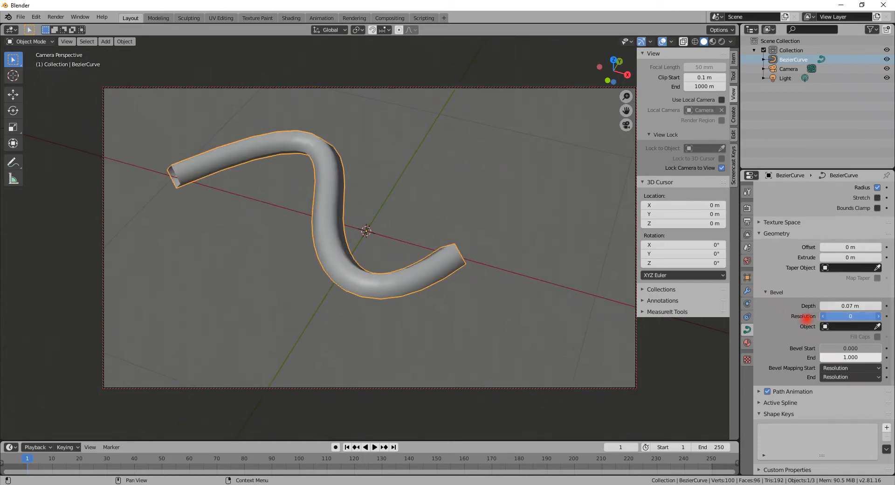
middle_click_drag(555, 319, 414, 265, "alt")
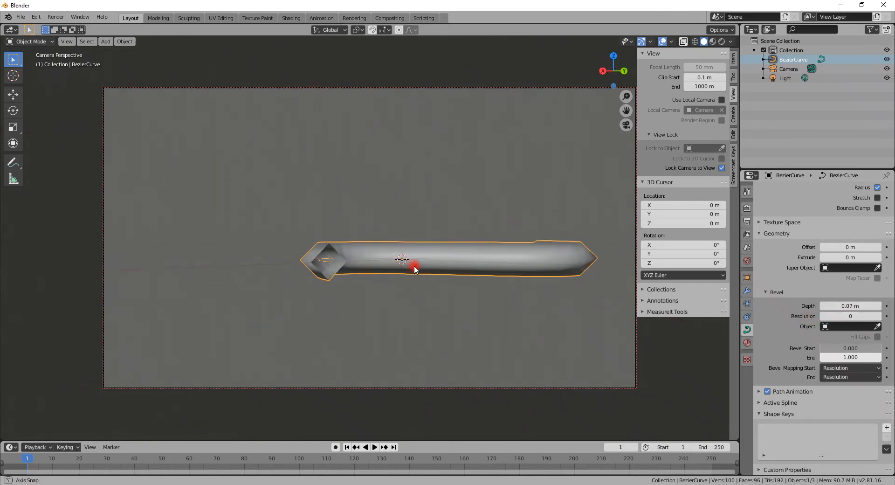
left_click(879, 316)
left_click(880, 316)
left_click(879, 315)
left_click(880, 315)
left_click(879, 315)
left_click(879, 315)
left_click(880, 315)
left_click(879, 316)
left_click(879, 315)
left_click(879, 316)
left_click(879, 315)
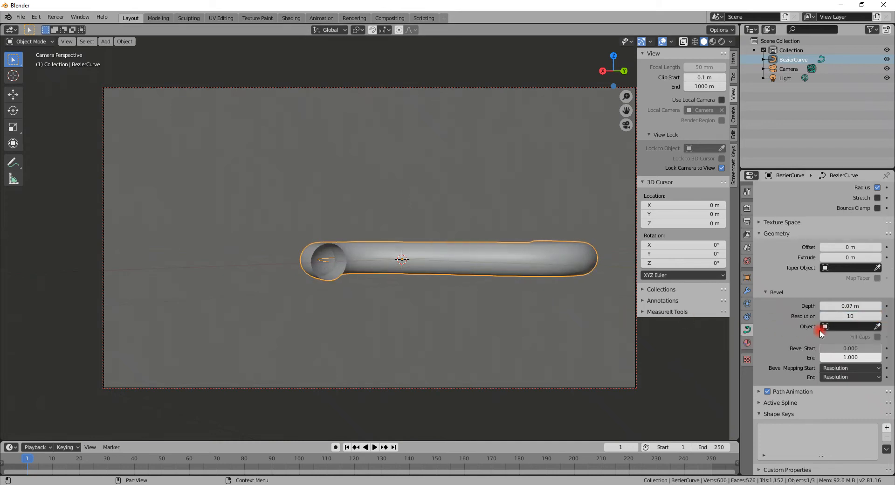
middle_click_drag(485, 312, 527, 345)
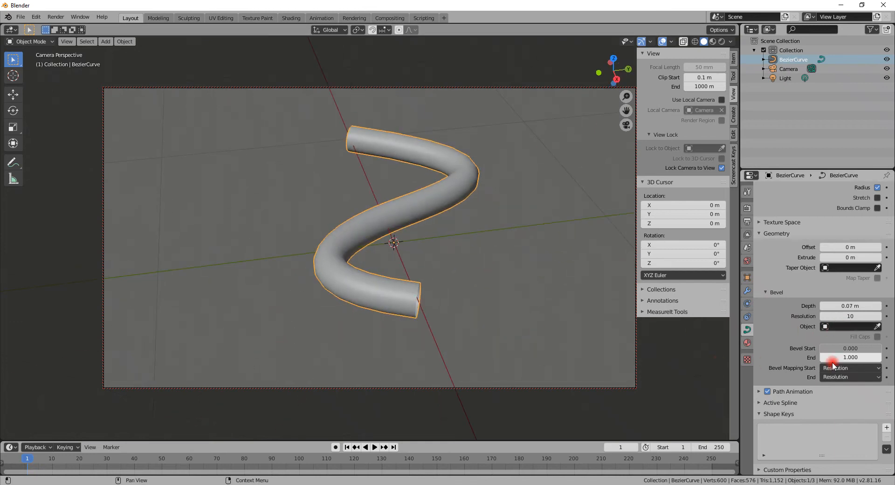
Try trimming the tube with the bevel Start and End values
left_click_drag(824, 348, 780, 355)
left_click_drag(879, 357, 16, 360)
left_click(374, 273)
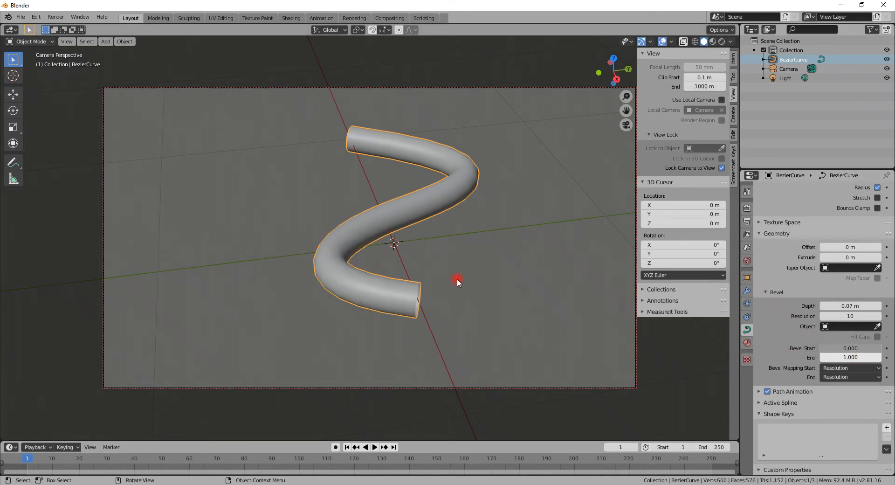
In Edit Mode, extrude a fourth control point from the curve's end and move it farther outward
key("Tab")
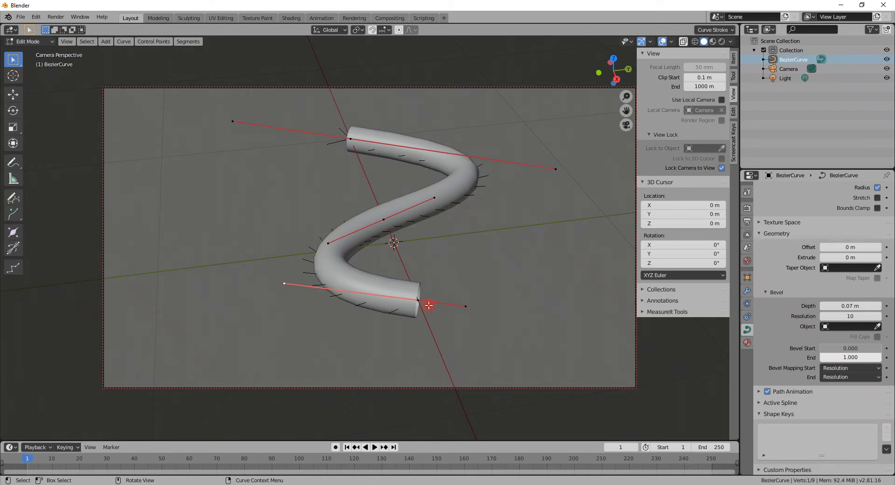
key("e")
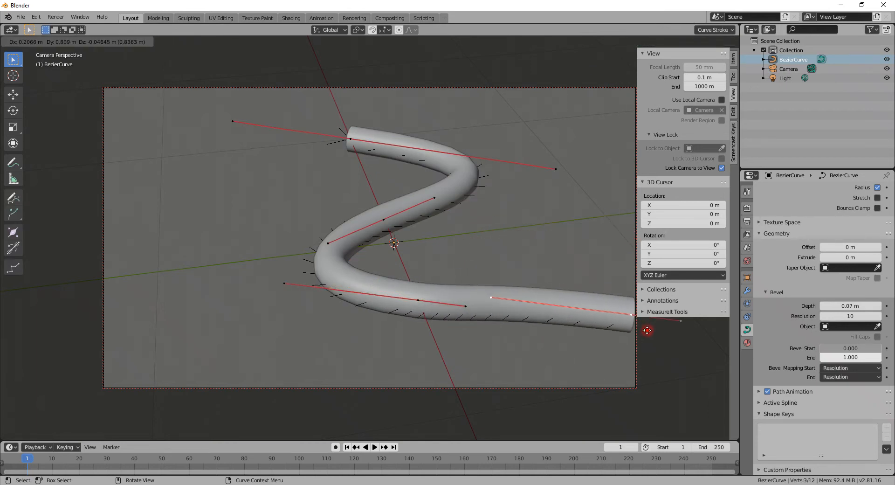
left_click(646, 330)
middle_click_drag(588, 303, 464, 262)
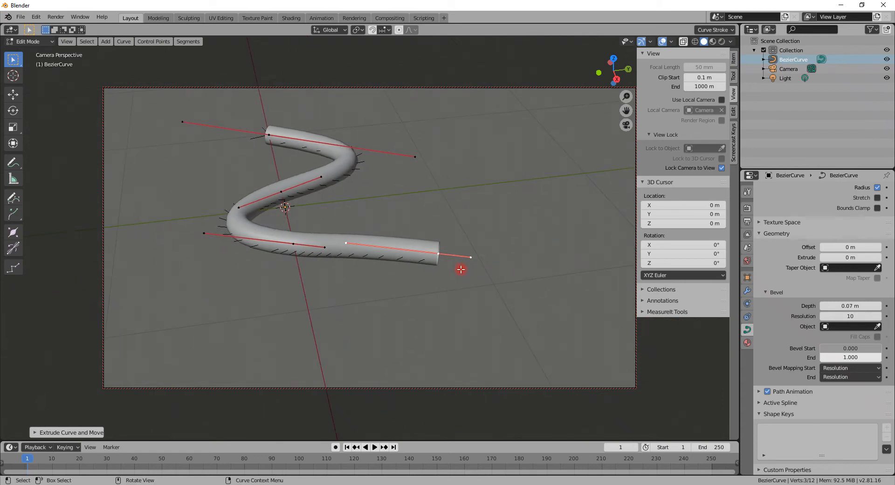
key("g")
left_click(578, 292)
Rotate the new control point's handles about the Z axis so the tube's end bends back toward the positive Y side
key("r")
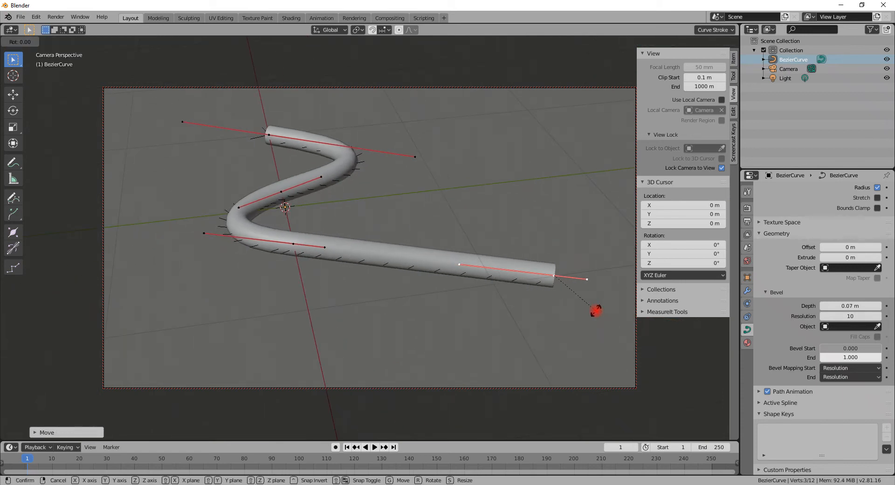
key("z")
left_click(604, 241)
middle_click_drag(580, 266, 414, 254)
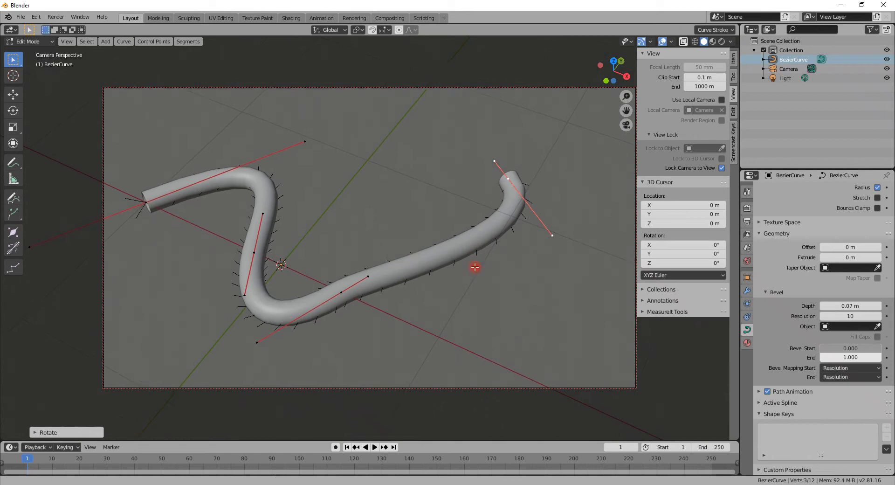
Extrude a fifth control point back over the curve, rotate its handles inward, and scale them shorter
middle_click_drag(473, 248, 477, 283, "shift")
key("e")
left_click(312, 148)
key("r")
left_click(437, 95)
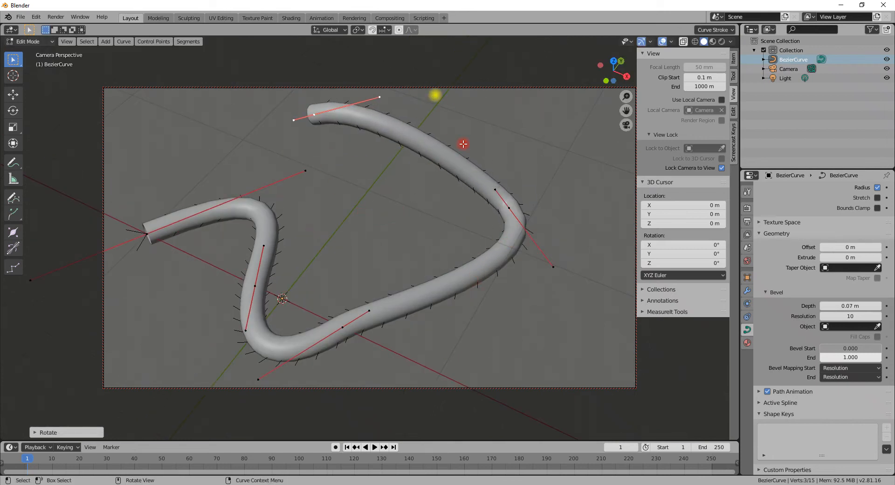
key("s")
left_click(473, 193)
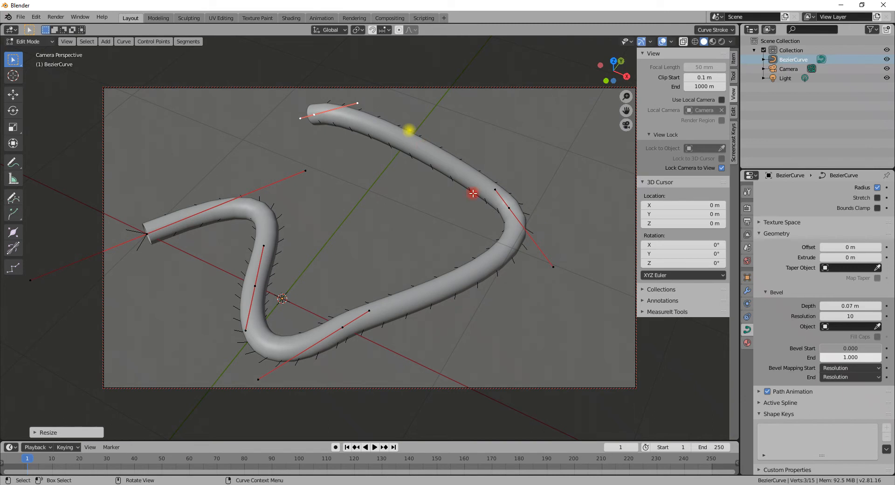
Scale up the fourth control point's handles to widen the tube's outer bend
left_click(509, 205)
key("s")
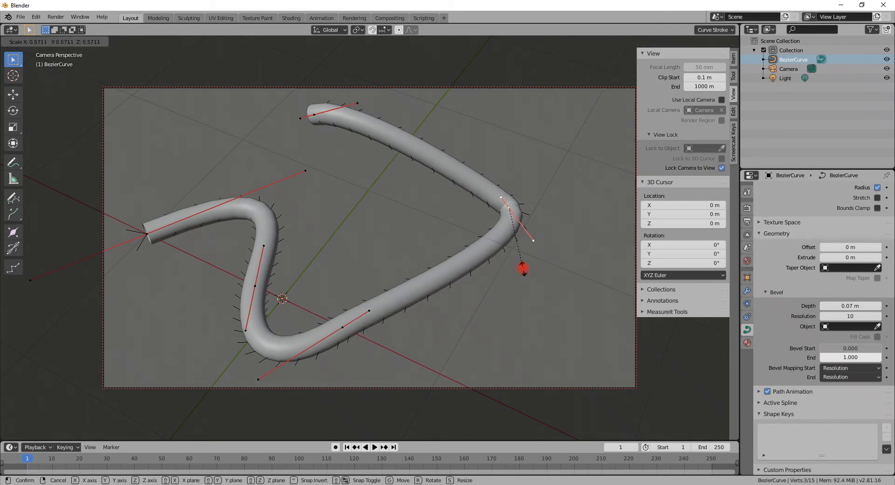
left_click(632, 402)
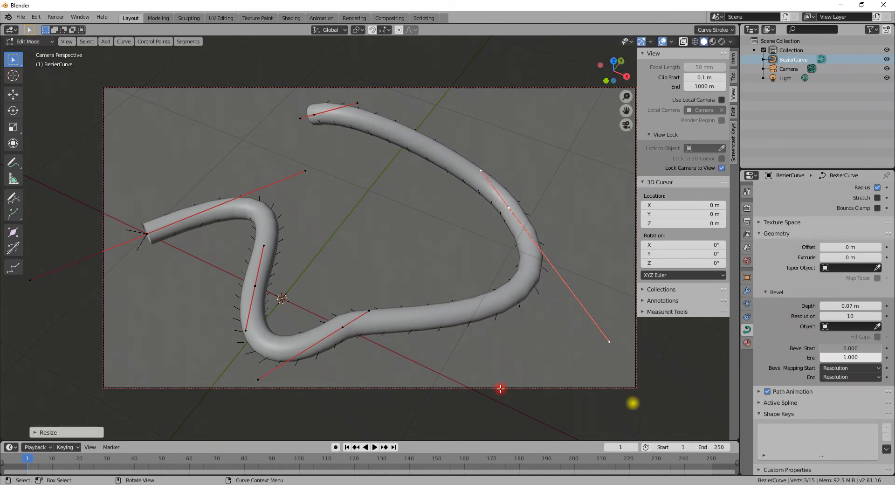
Rotate the third control point's handles to adjust the lower bend, and inspect the tube in Object Mode
left_click(344, 325)
key("r")
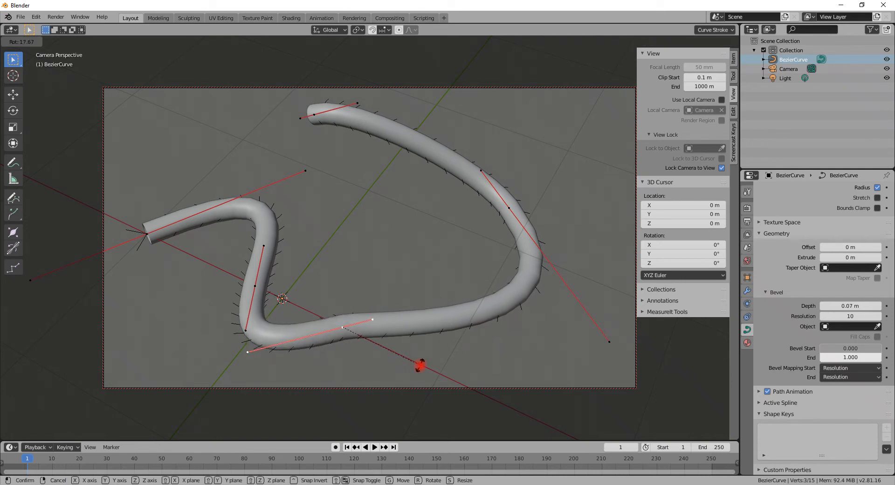
left_click(429, 334)
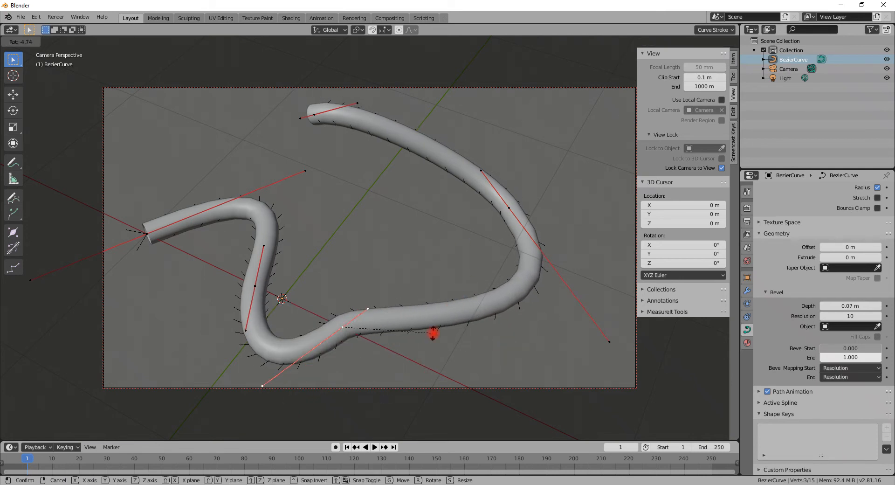
key("Tab")
middle_click_drag(530, 314, 498, 322)
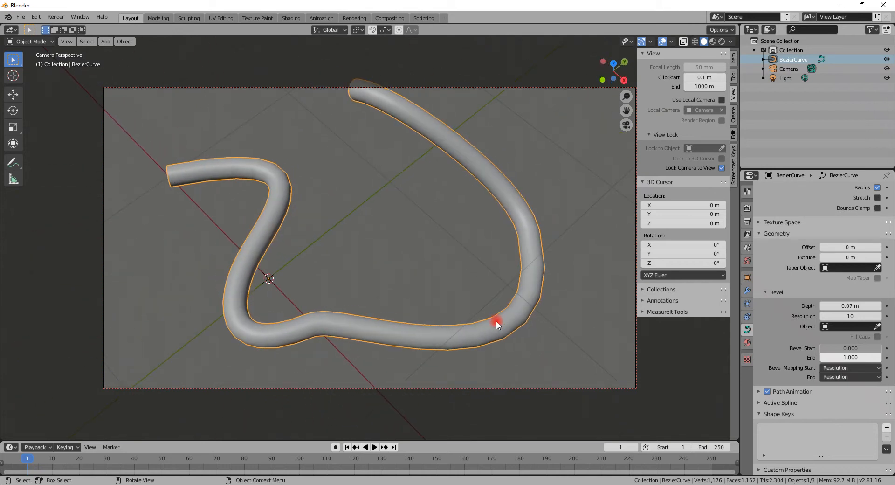
middle_click_drag(353, 250, 494, 349)
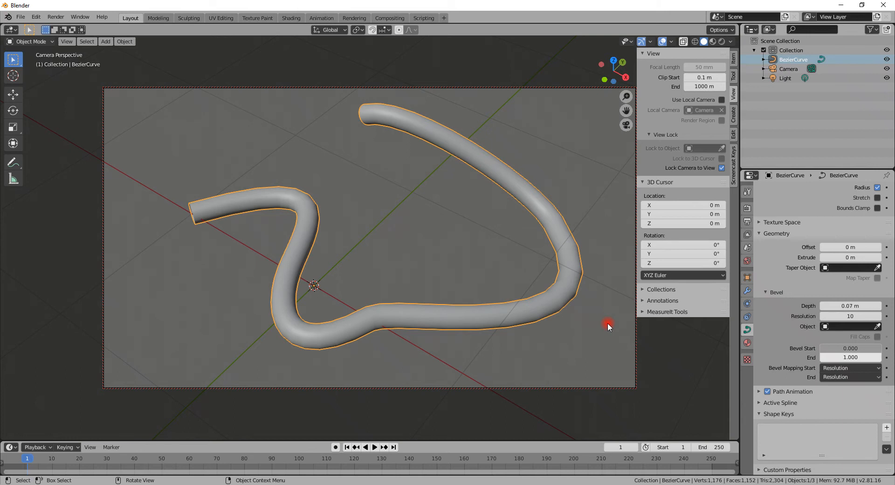
Leave the camera view, switch to the top view, and delete the curve
left_click(626, 125)
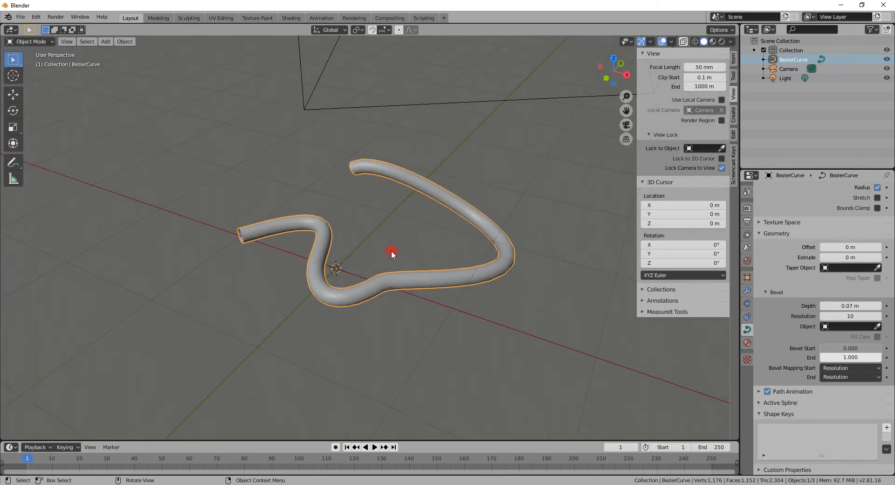
key("KP_7")
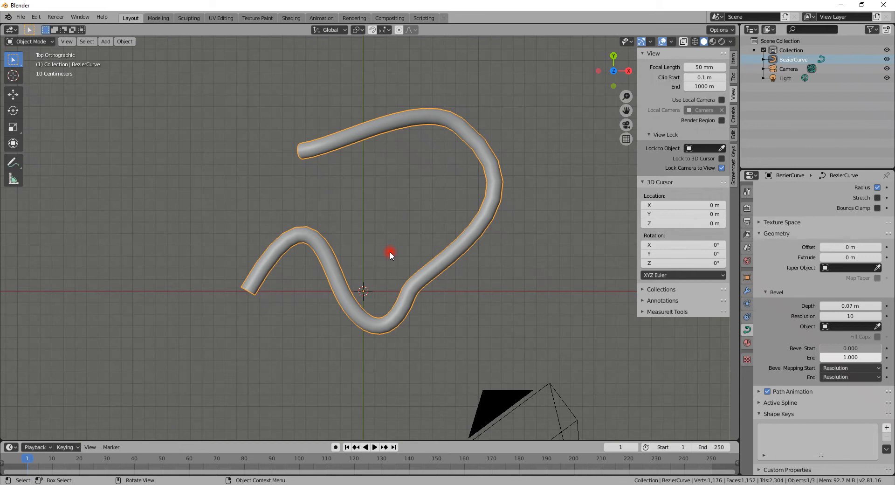
key("x")
left_click(387, 250)
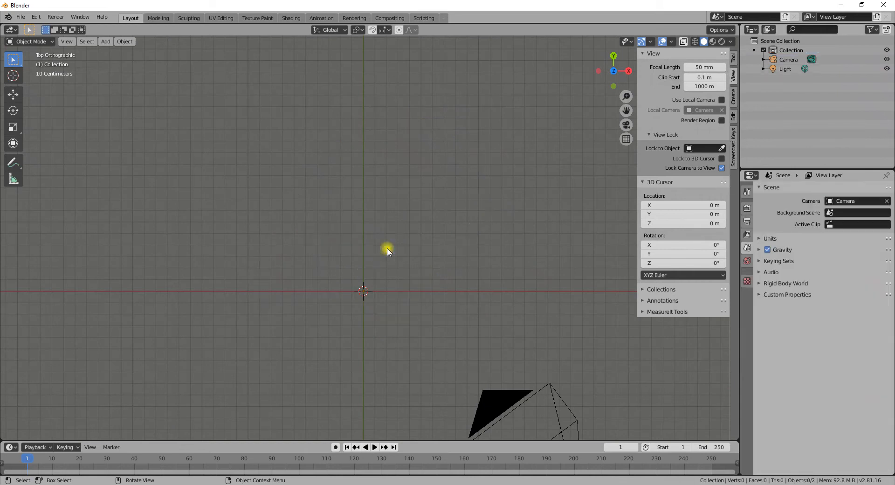
Add a Bezier circle at the origin and inspect its control points and handles in Edit Mode
key("shift+a")
mouse_move(349, 282)
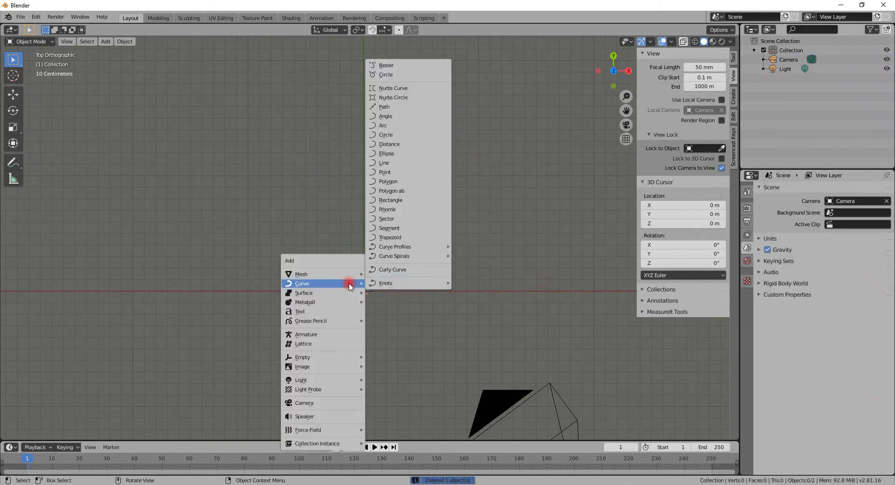
left_click(407, 76)
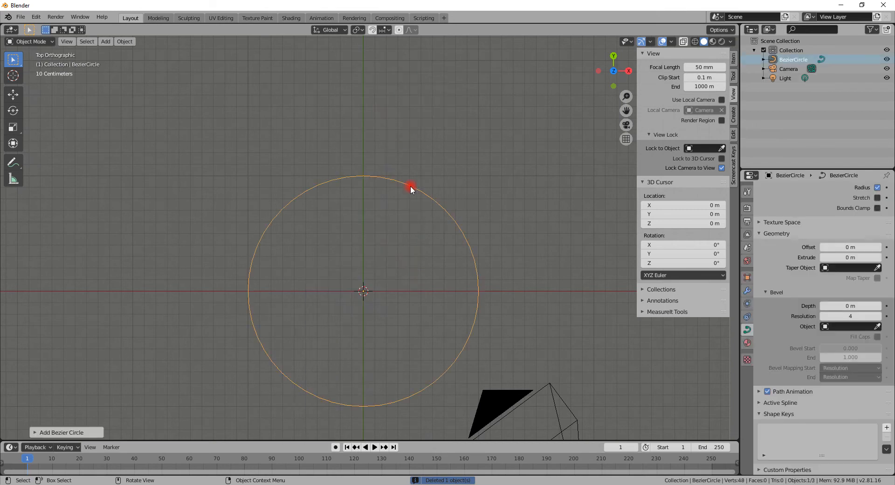
key("Tab")
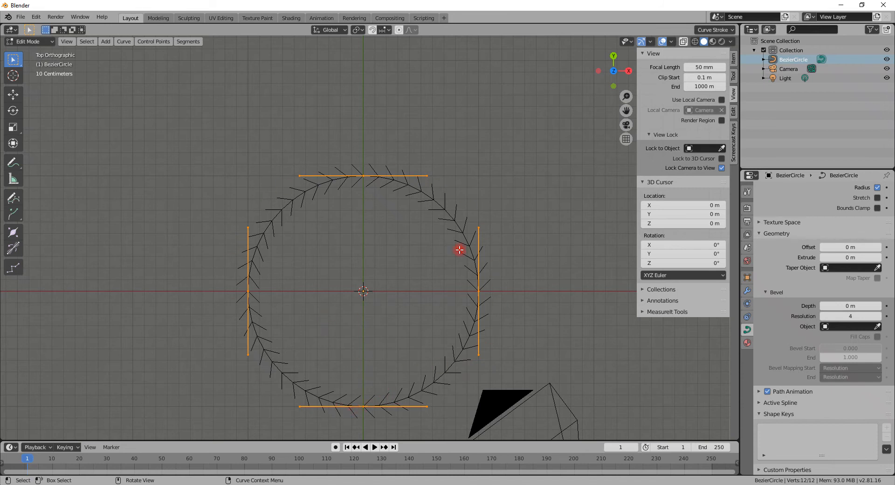
middle_click_drag(413, 229, 386, 176)
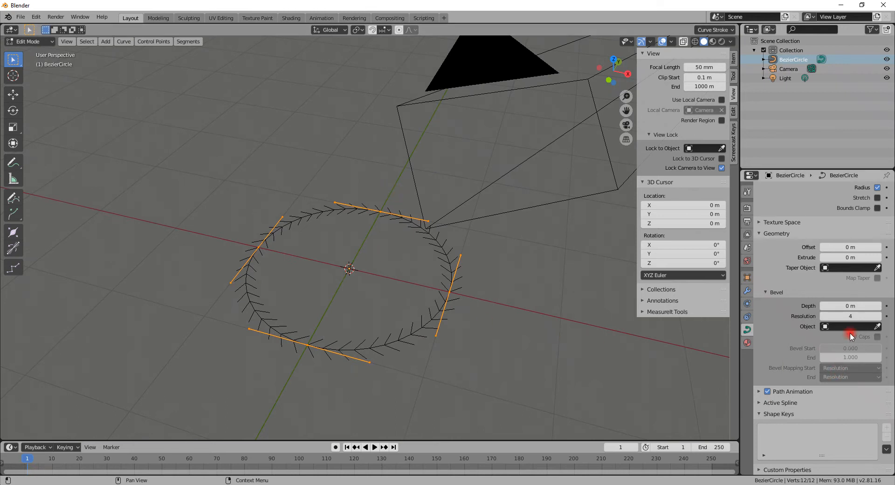
Return to Object Mode and scale the Bezier circle up to about three times its size
key("Tab")
key("Tab")
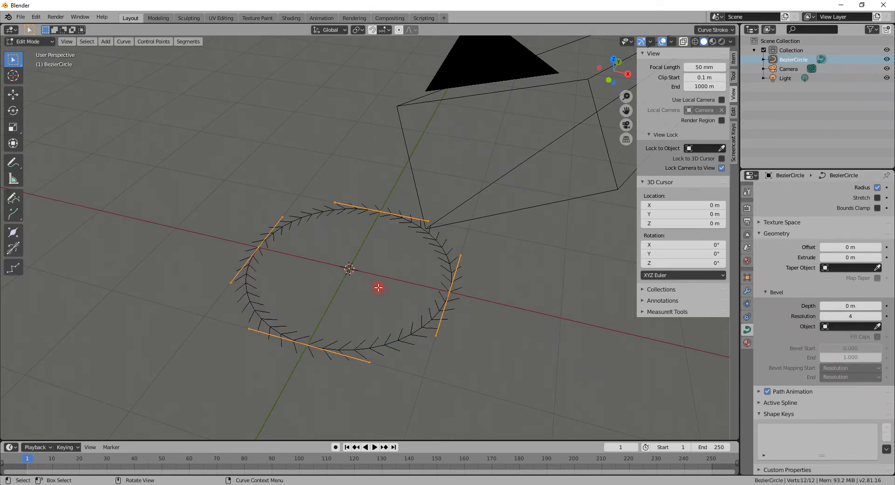
key("Tab")
key("s")
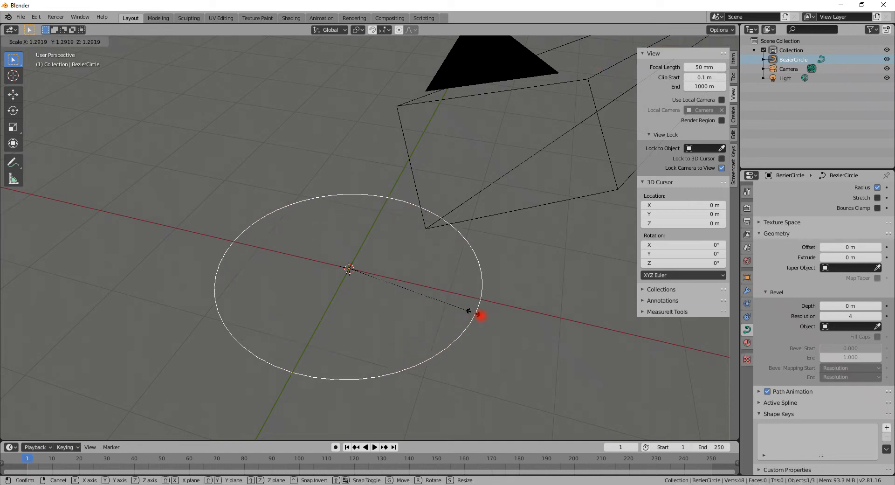
left_click(606, 373)
Snap the large circle to the 3D cursor and add a second Bezier circle inside it
key("shift+s")
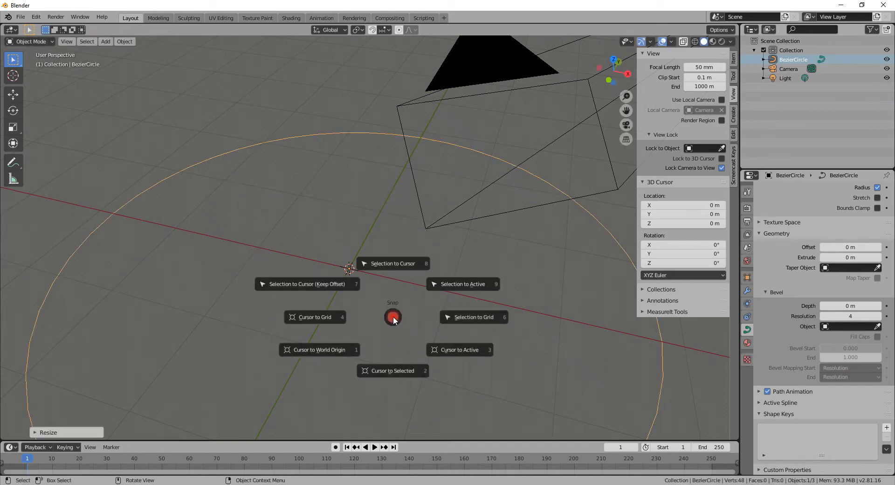
left_click(320, 232)
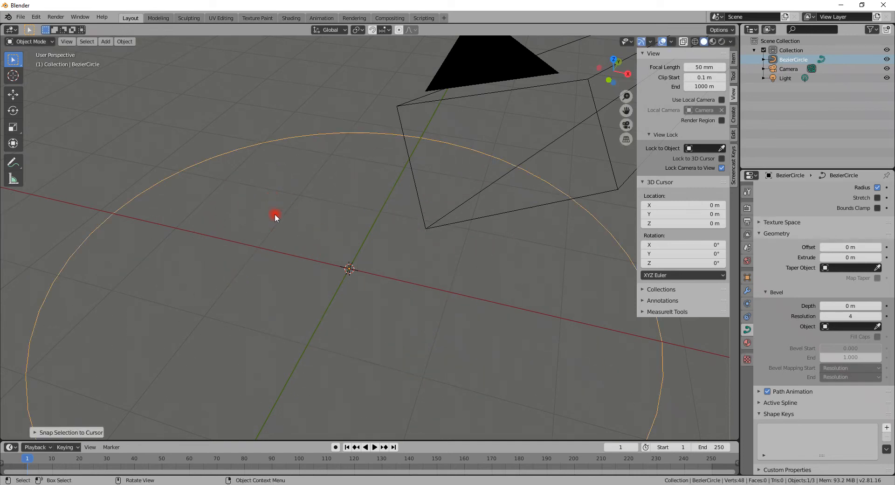
key("shift+a")
left_click(312, 225)
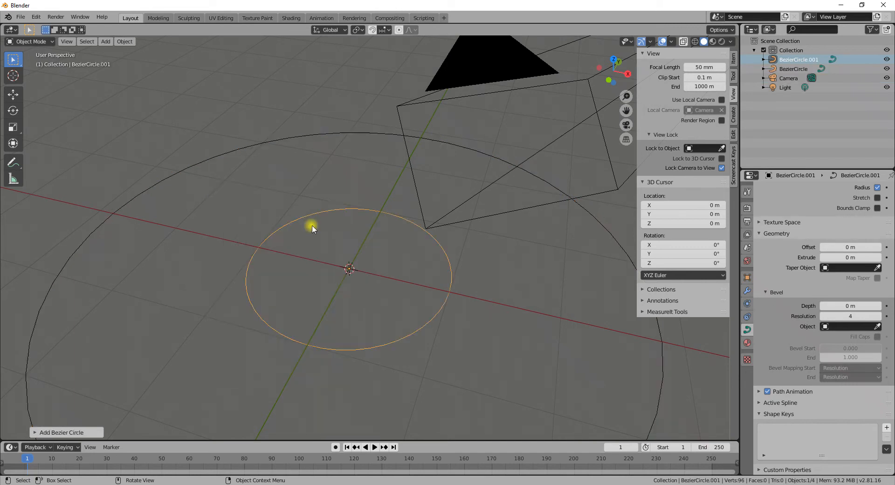
Enter Edit Mode on the small Bezier circle and select its control point on the positive X side
key("Tab")
left_click(449, 293)
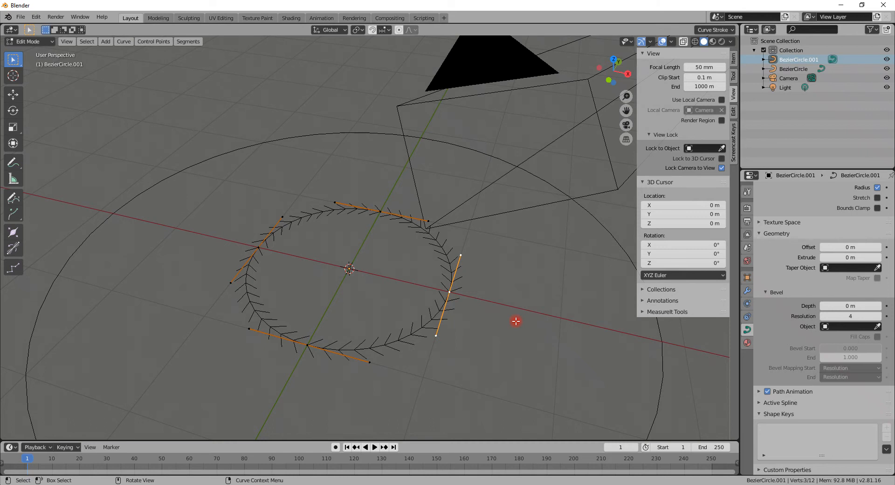
key("g")
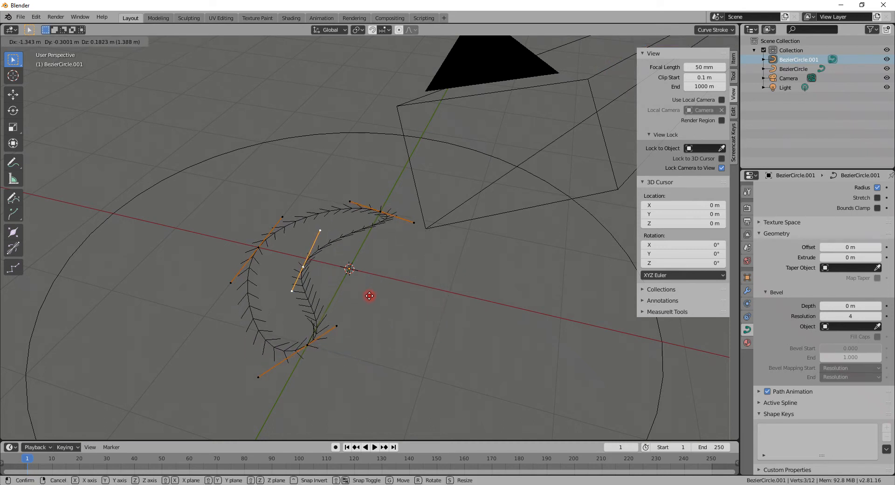
left_click(370, 297)
right_click(371, 298)
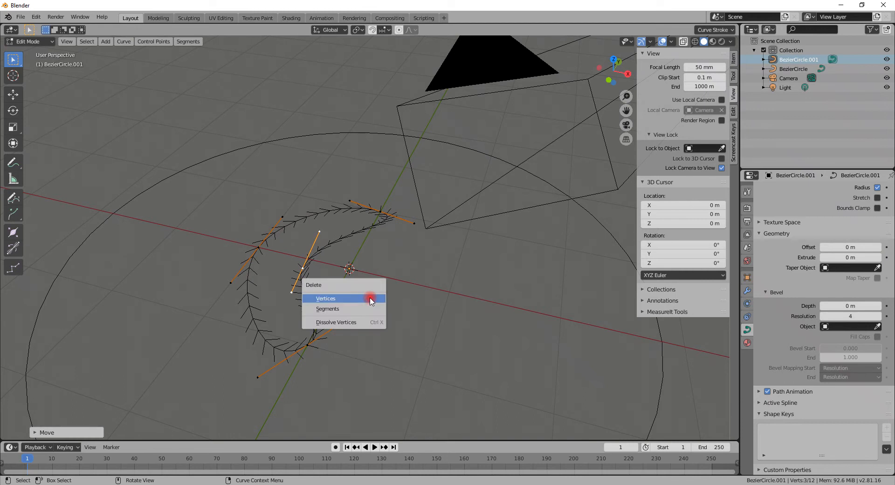
key("ctrl+z")
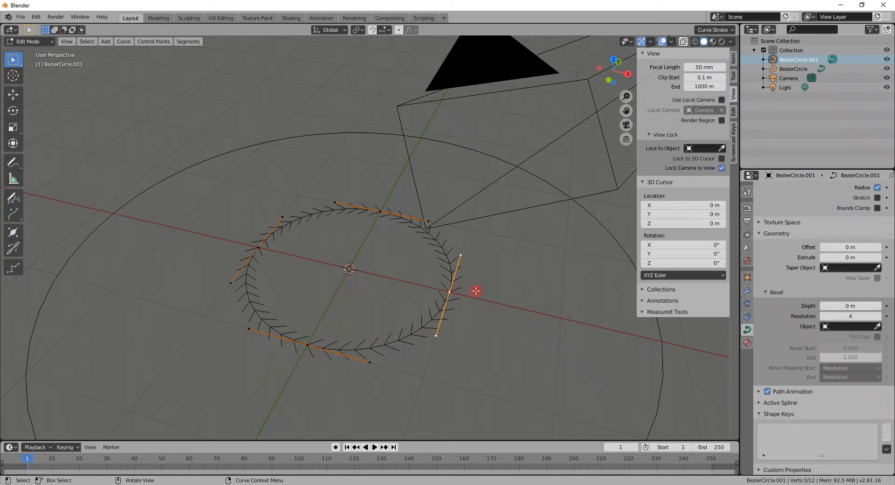
Move the selected control point about 1.64 m in the negative X direction, across to the opposite side of the small circle
key("g")
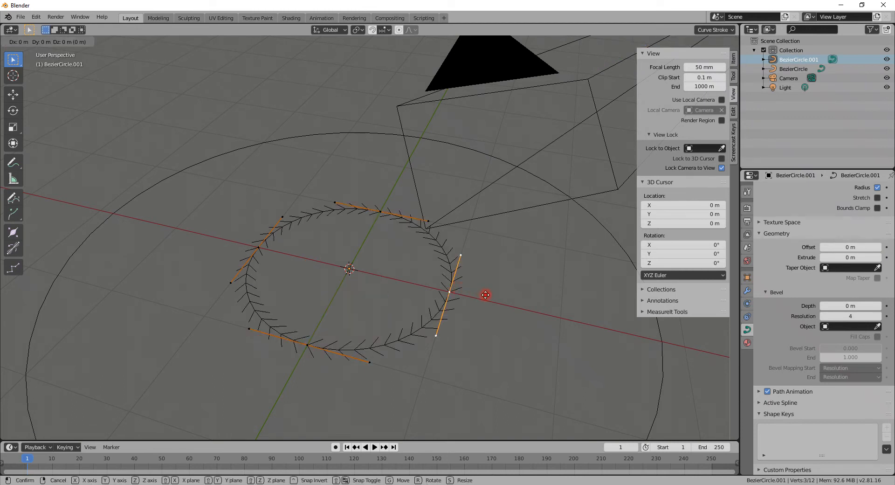
key("x")
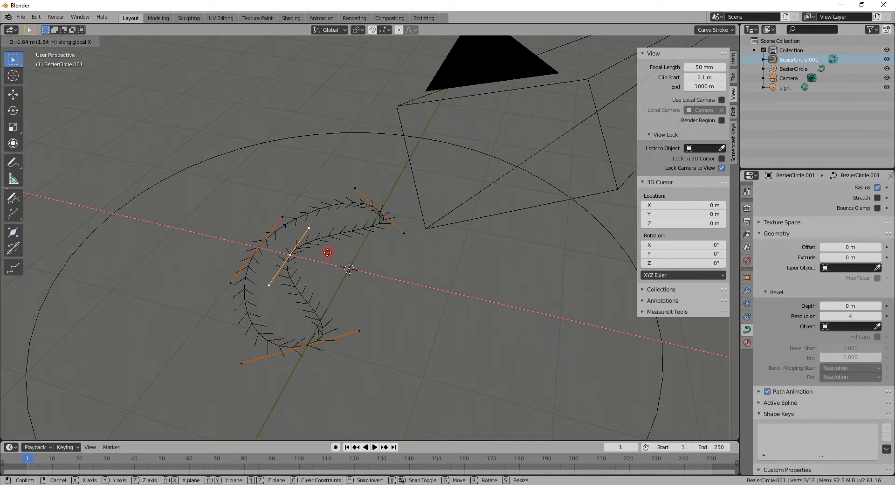
left_click(328, 252)
Rotate the handles of the small curve's two Y-axis control points, the far one by about 98°, to form a crescent
left_click(359, 329)
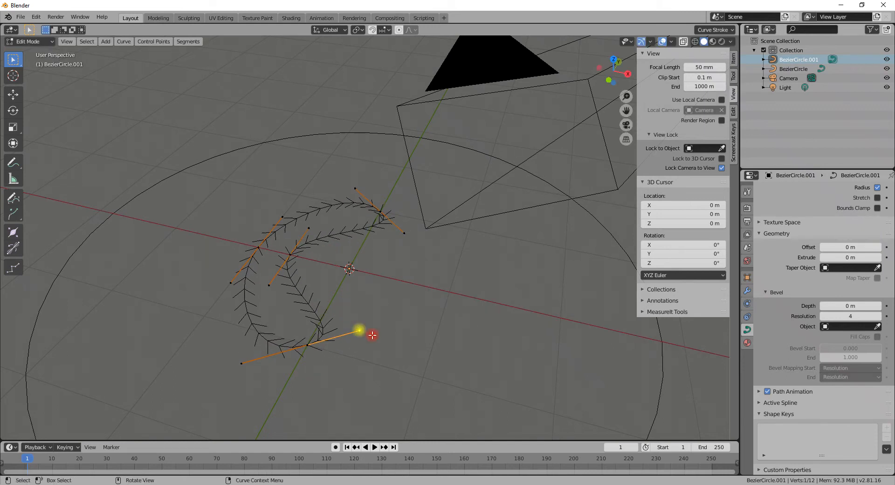
key("r")
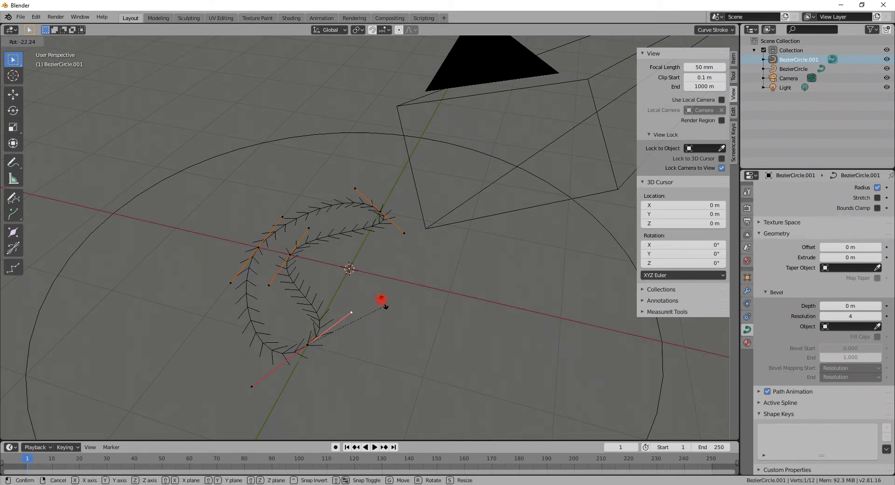
left_click(346, 227)
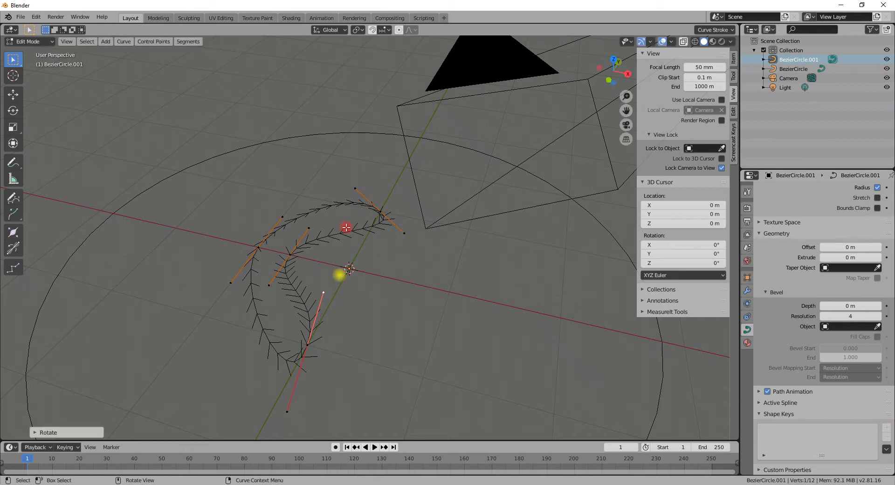
left_click(351, 190)
key("r")
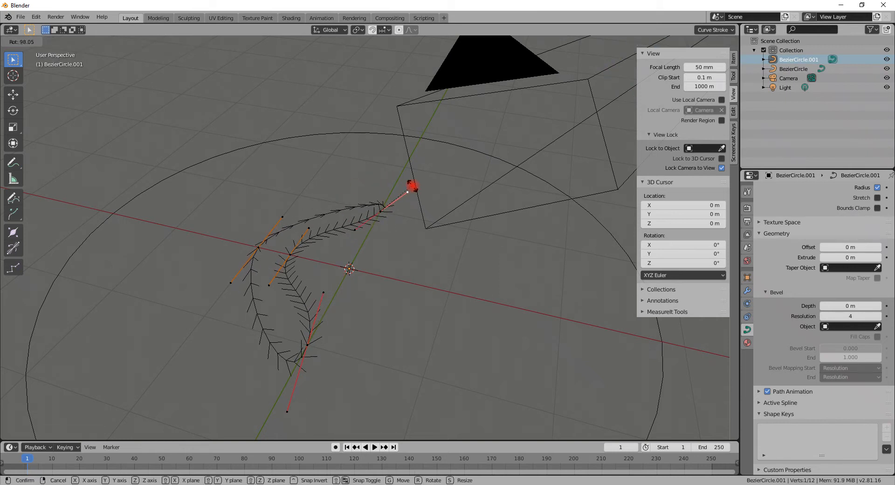
left_click(412, 182)
Return to Object Mode and scale the crescent-shaped curve down
middle_click_drag(413, 183, 398, 252)
key("Tab")
key("s")
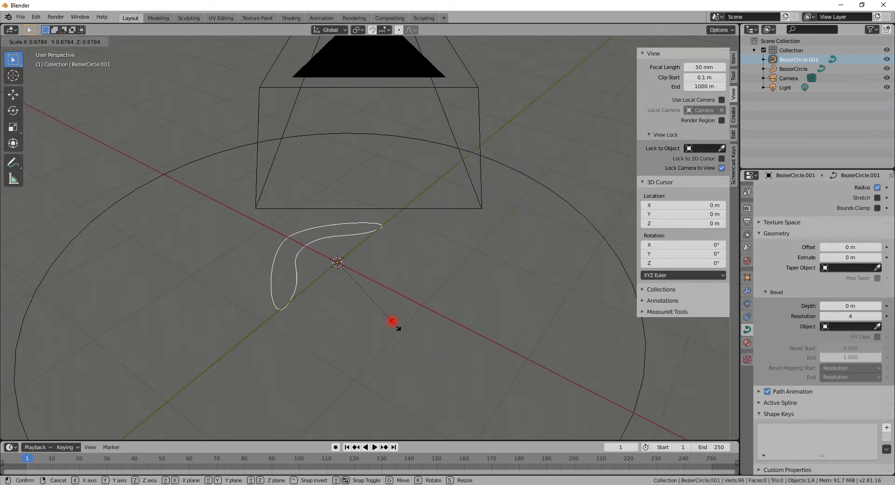
left_click(387, 316)
Select the large Bezier circle and set its bevel object to BezierCircle.001
left_click(560, 197)
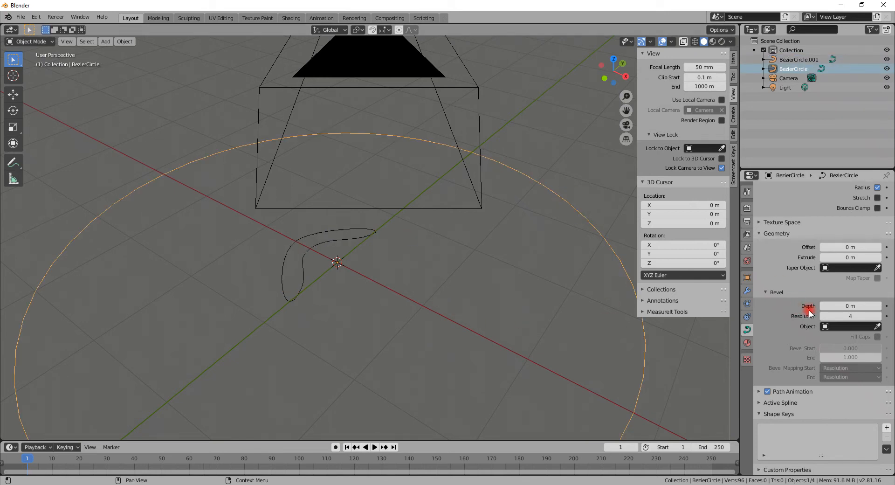
mouse_move(838, 306)
left_mouse_down()
mouse_move(854, 305)
mouse_move(835, 306)
left_mouse_up()
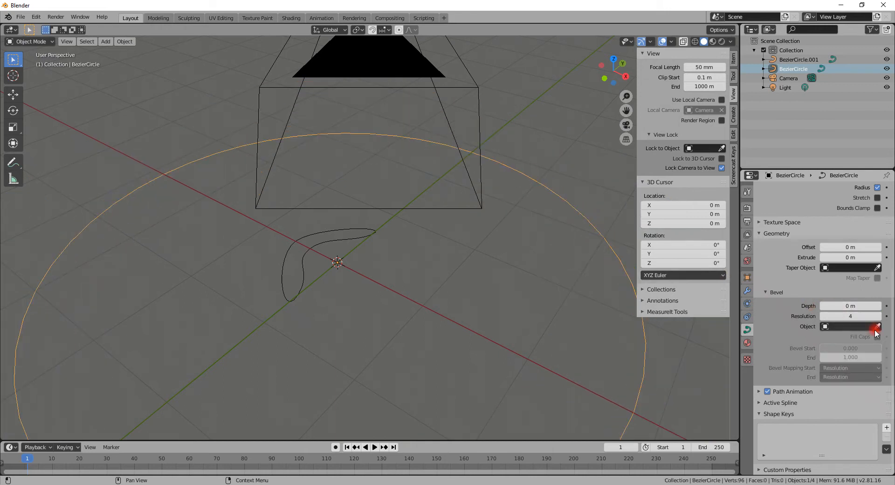
left_click(838, 326)
left_click(828, 341)
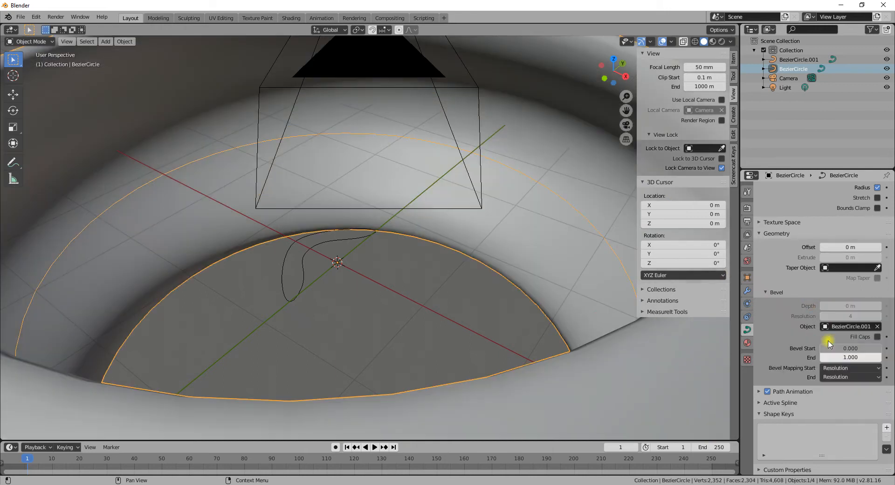
Select the small crescent profile curve and scale it down to about 0.2 to thin the beveled ring
scroll(393, 276, "down", 5)
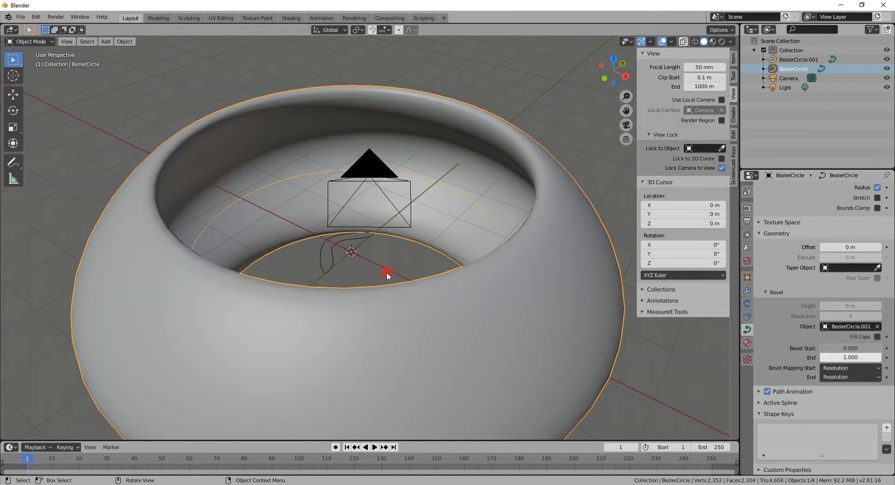
left_click(332, 263)
key("s")
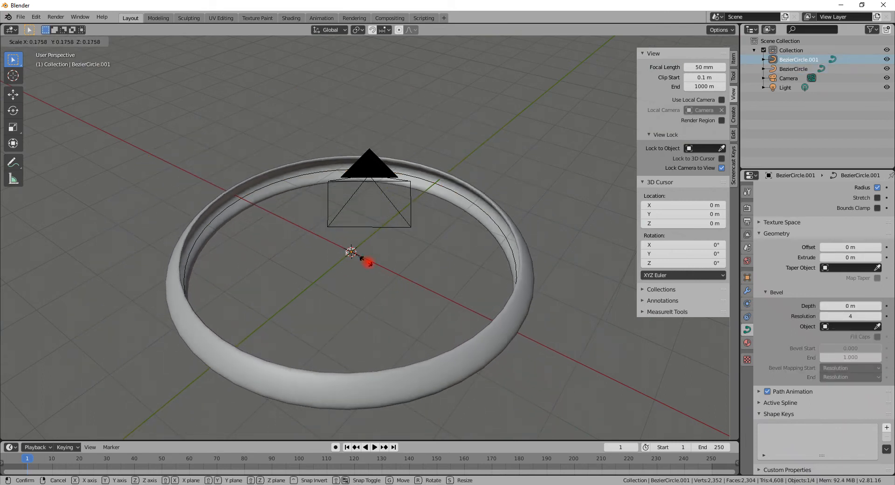
left_click(373, 265)
In Edit Mode, move the profile curve's inner control point about 0.46 m along the positive X axis
middle_click_drag(489, 302, 469, 339)
scroll(350, 243, "up", 3)
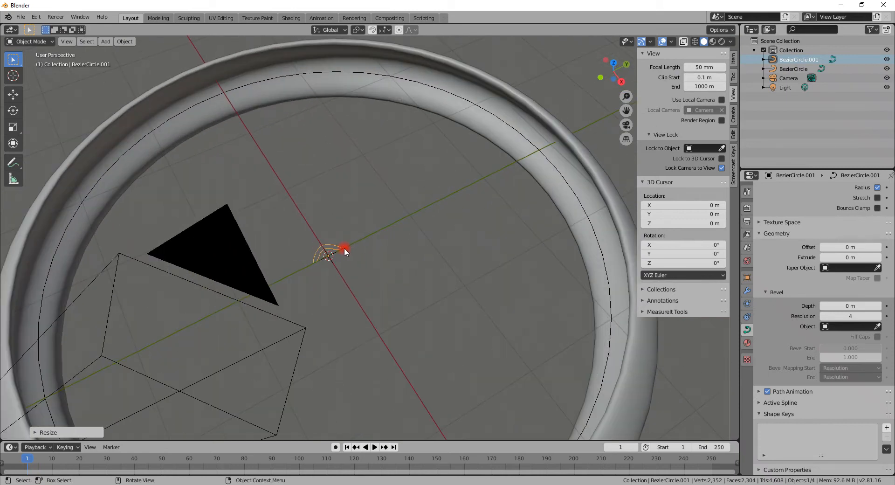
left_click(327, 253)
key("Tab")
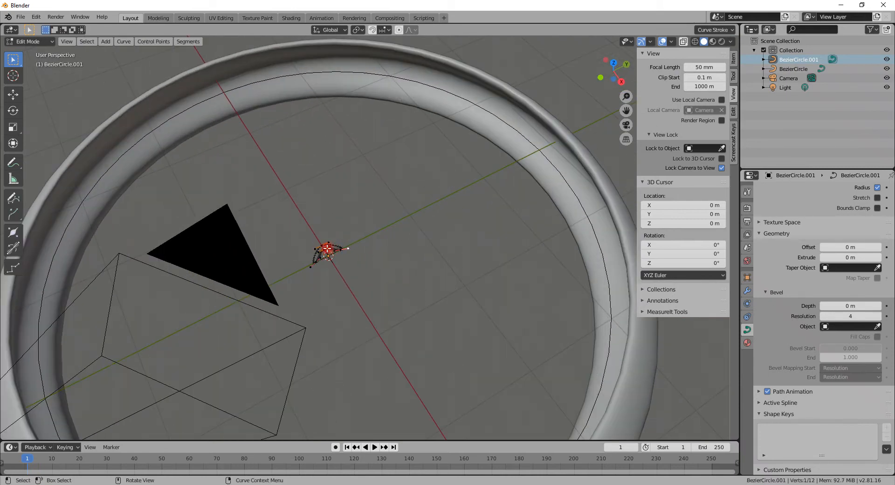
key("e")
key("x")
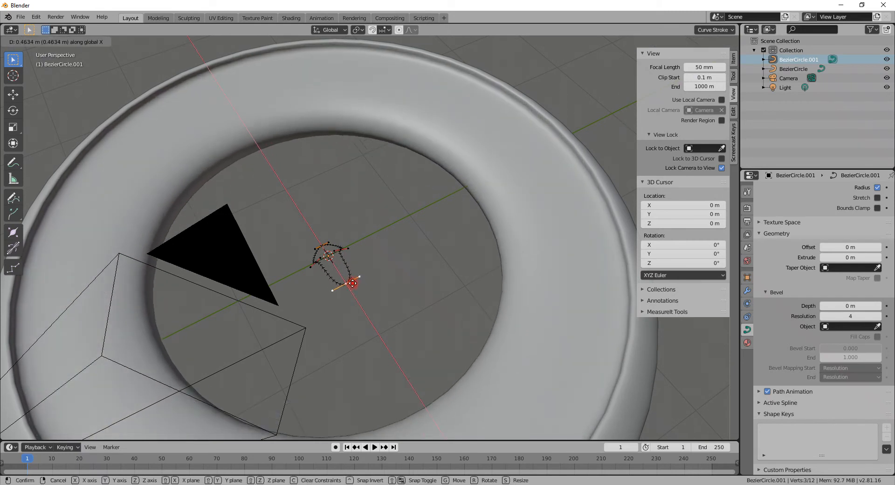
left_click(353, 283)
Rotate the profile curve's control point at the positive Y end with its handles, and reposition that point
middle_click_drag(350, 280, 394, 292)
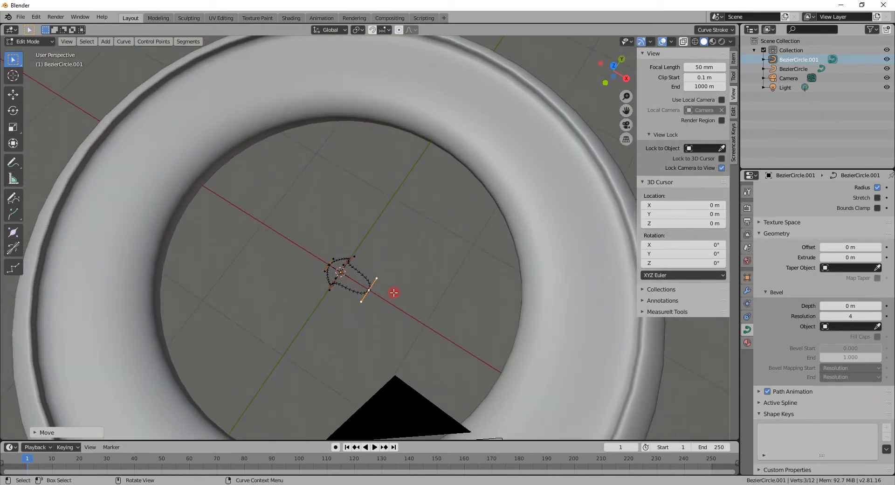
left_click(349, 258)
key("r")
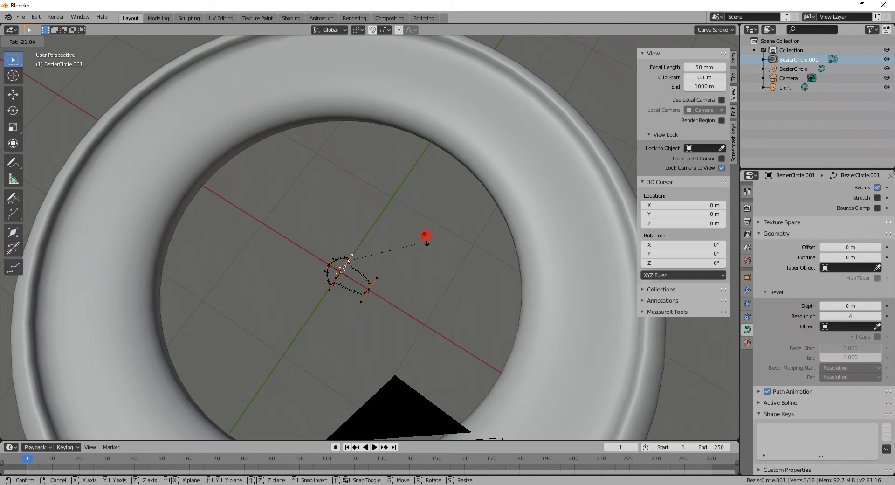
left_click(330, 181)
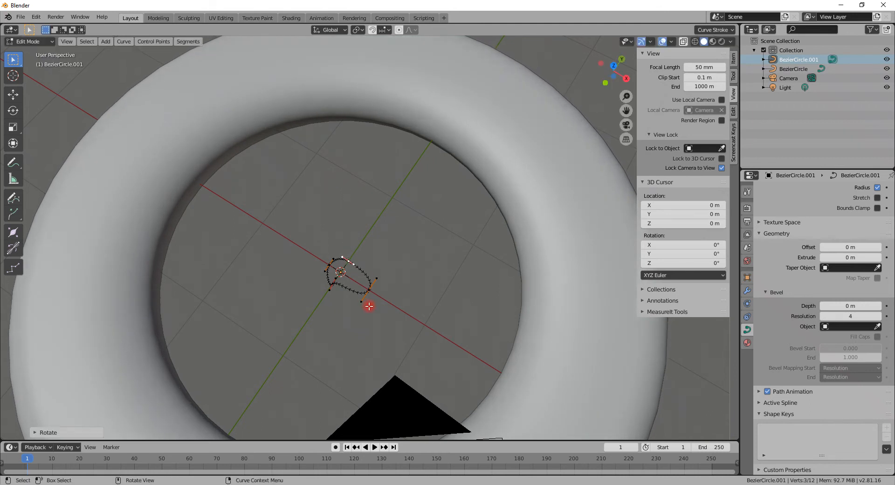
key("g")
left_click(375, 255)
Return to Object Mode, select the large beveled ring, and convert it to a mesh
scroll(408, 308, "down", 5)
middle_click_drag(409, 299, 479, 286)
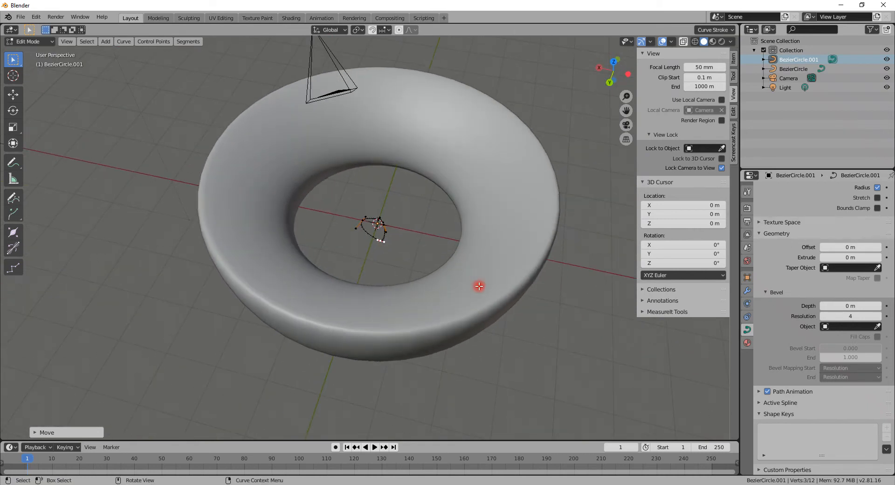
key("Tab")
left_click(496, 256)
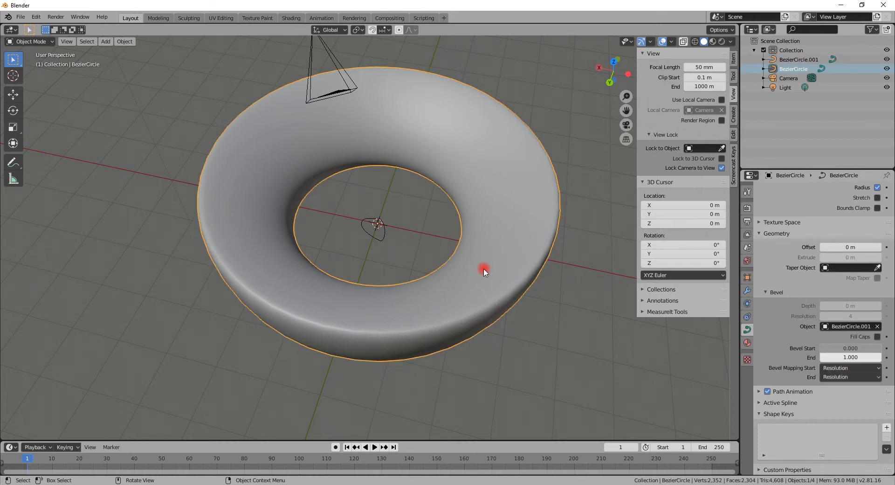
left_click(483, 270)
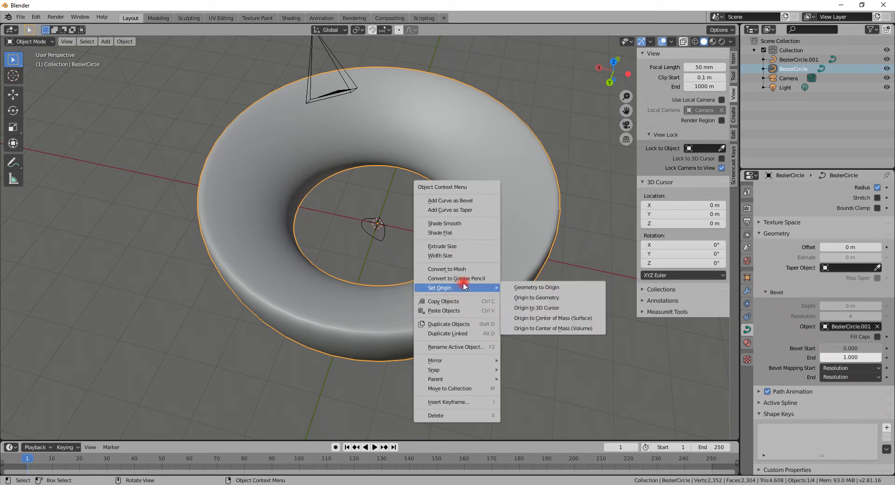
left_click(468, 270)
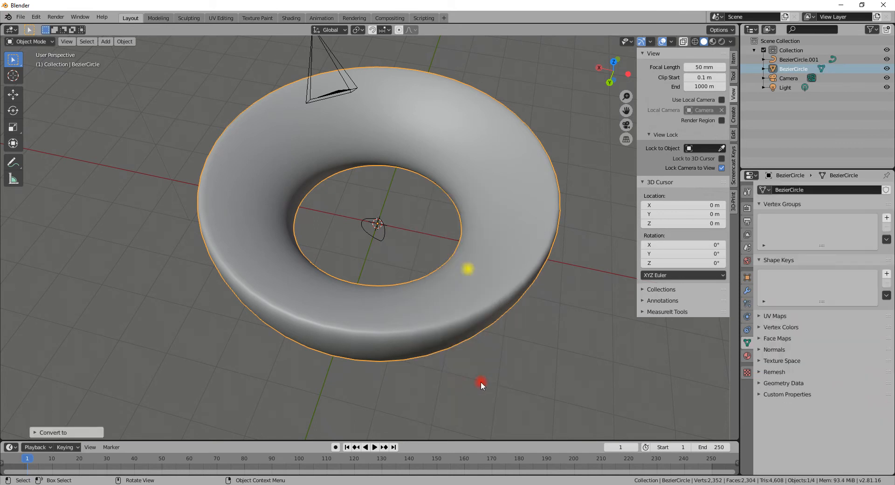
Inspect the converted ring's mesh in Edit Mode, and delete the small profile curve in Object Mode
key("Tab")
middle_click_drag(479, 326, 372, 325)
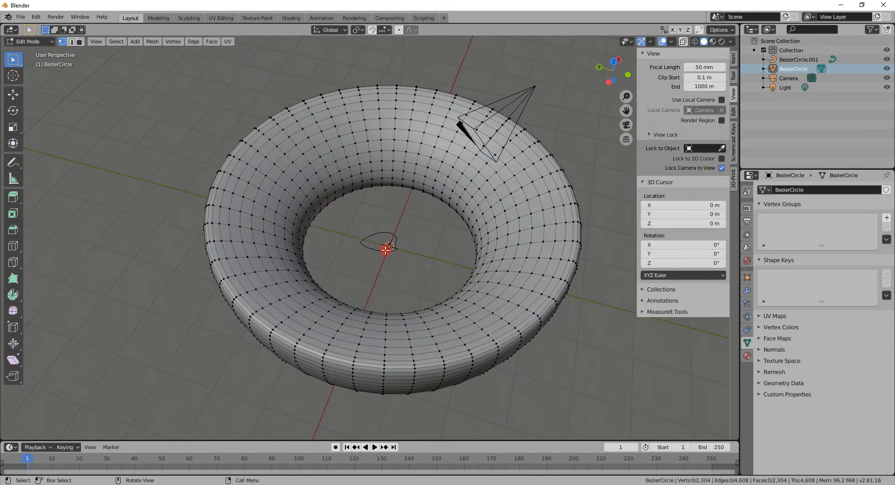
key("Tab")
left_click(394, 235)
key("Delete")
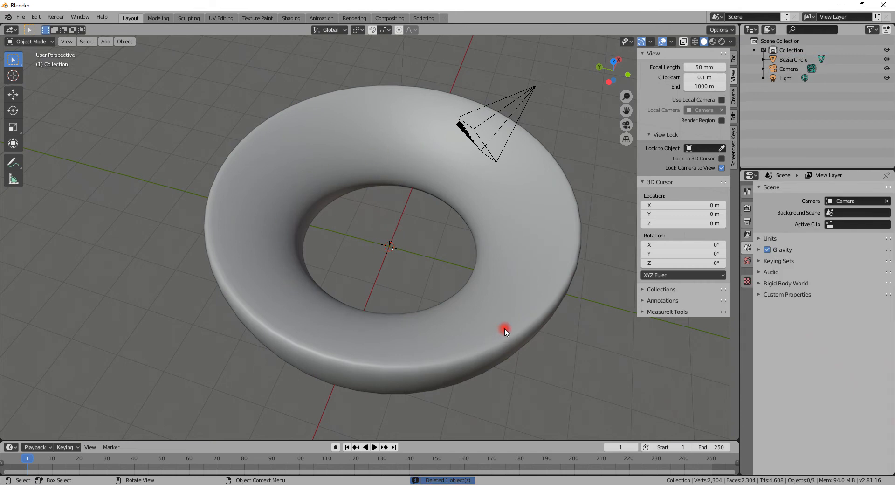
Examine the ring's mesh vertices from several angles in Edit Mode, and delete the ring in Object Mode
middle_click_drag(519, 298, 488, 293)
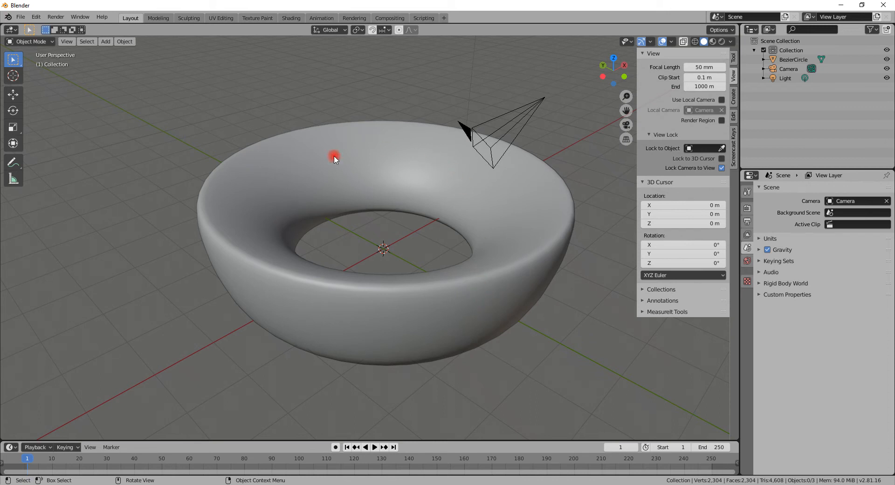
left_click(447, 301)
key("Tab")
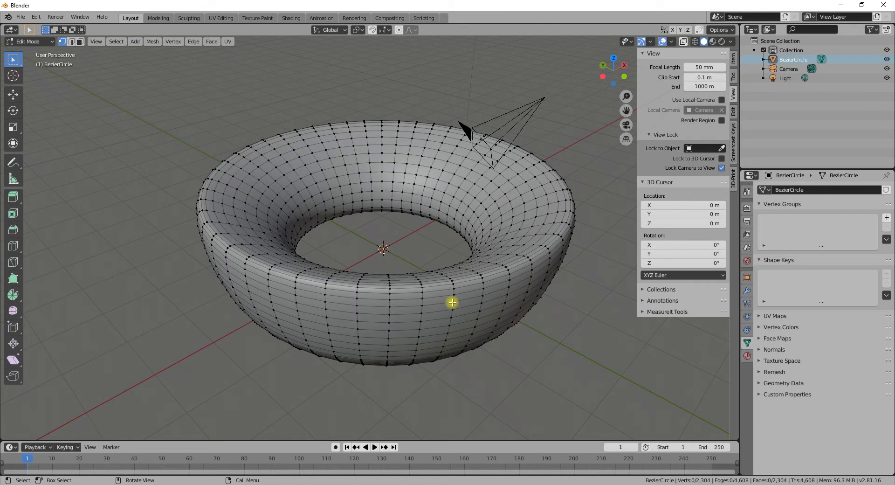
middle_click_drag(478, 294, 400, 285)
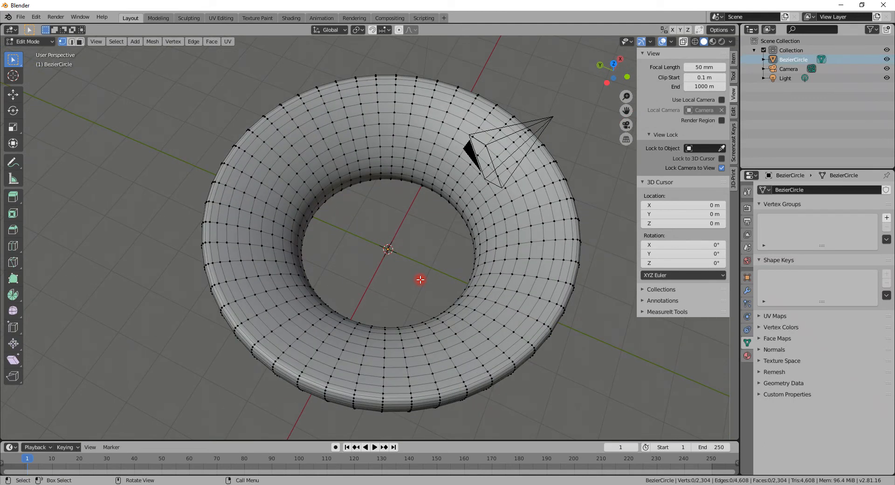
scroll(422, 279, "down", 2)
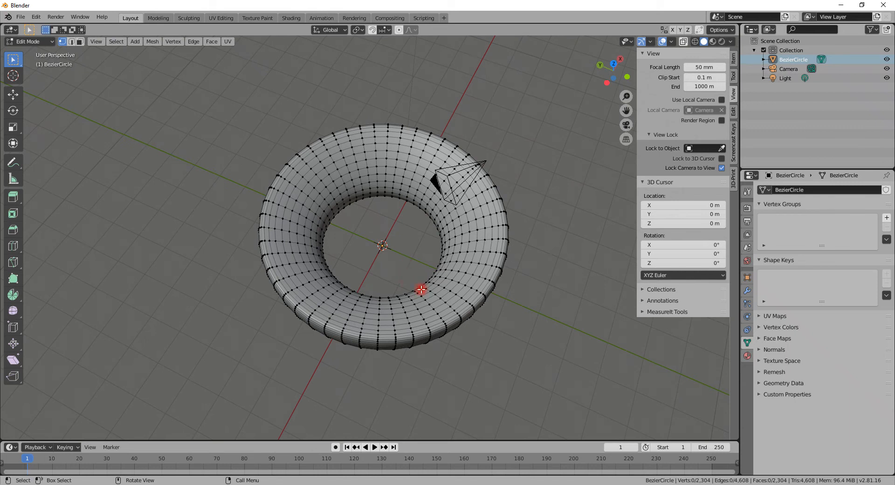
middle_click_drag(421, 290, 396, 259)
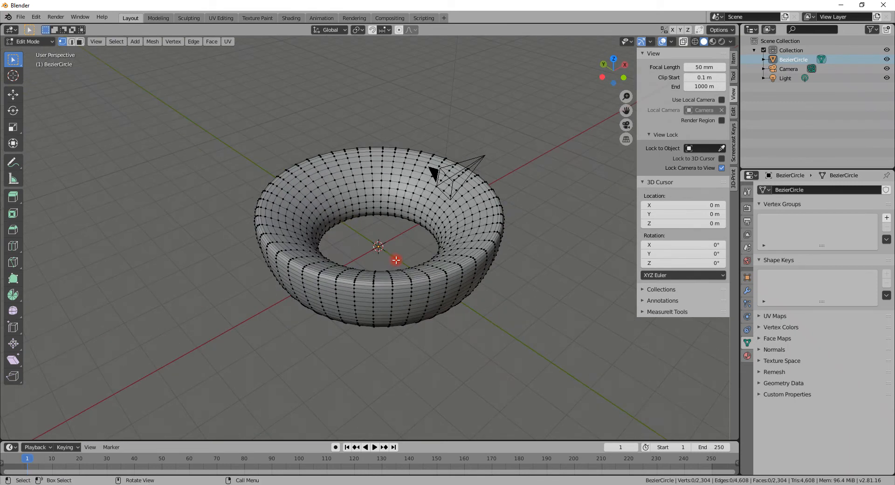
key("Tab")
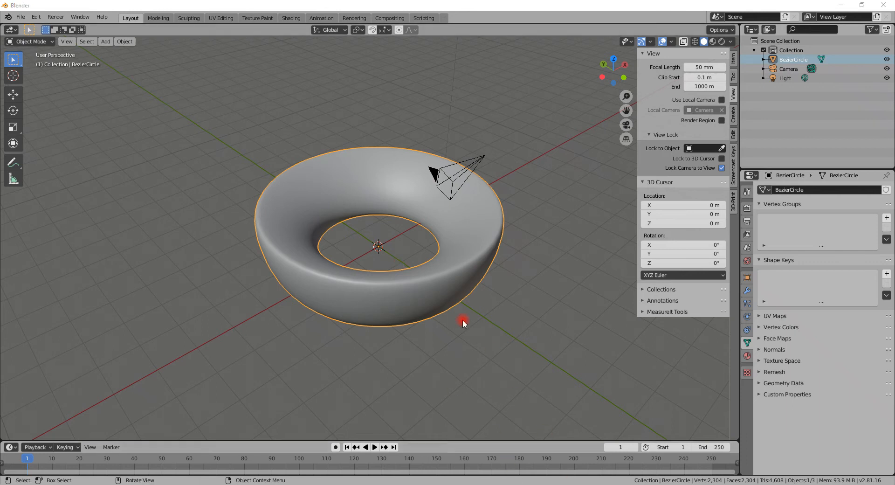
key("Delete")
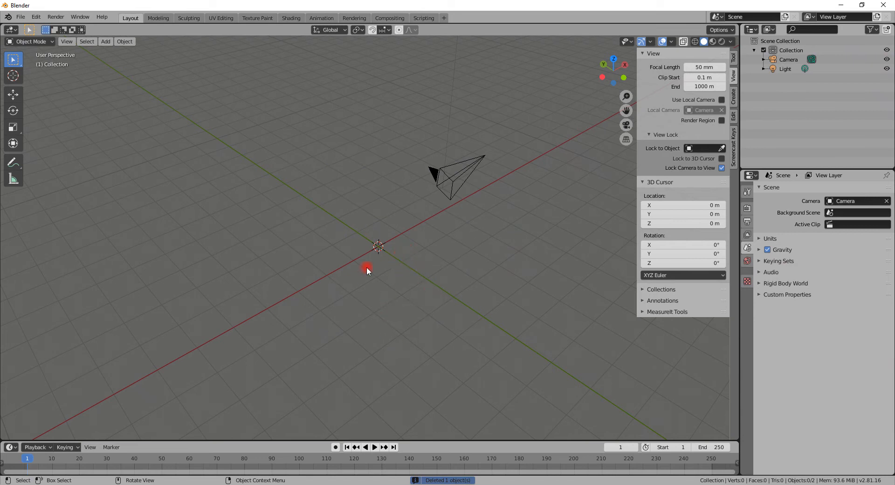
Add a cube mesh at the world origin and scale it down uniformly to about 0.3 of its size
key("shift")
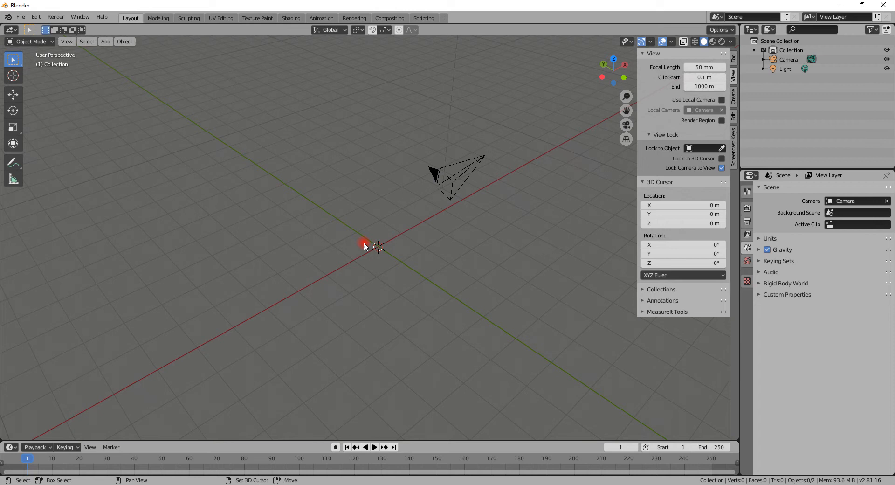
key("shift+a")
mouse_move(360, 234)
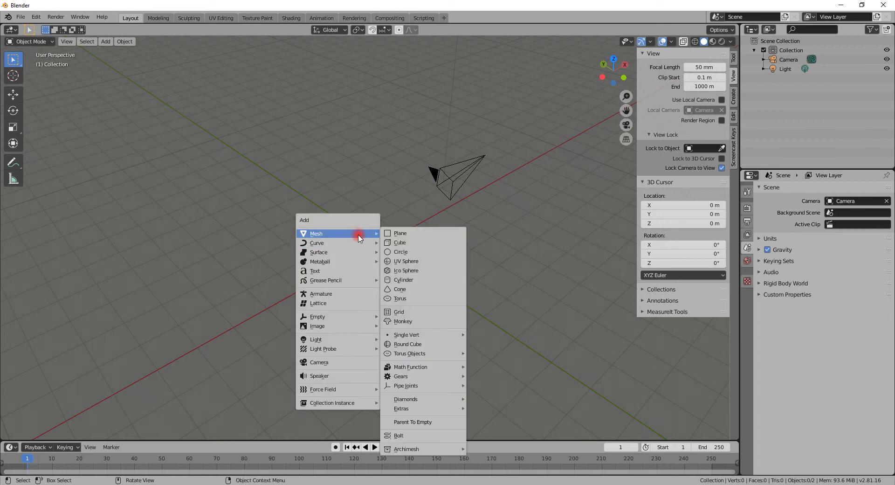
left_click(394, 243)
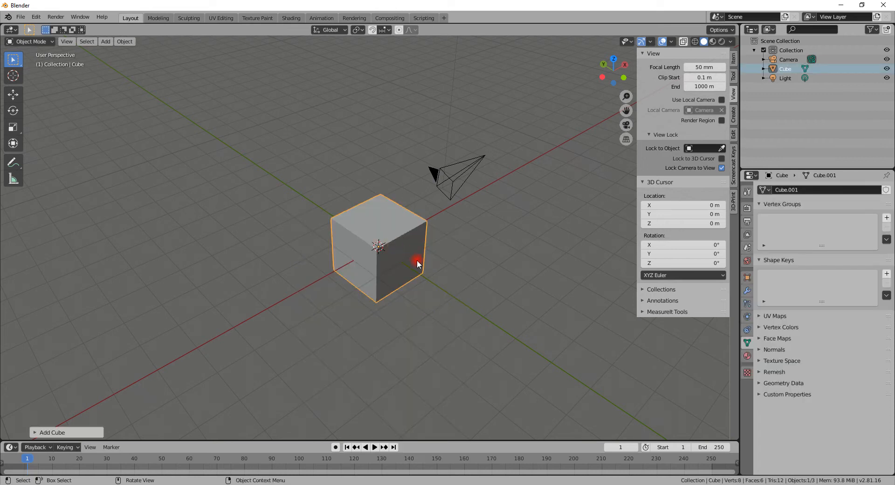
key("z")
left_click(489, 300)
key("s")
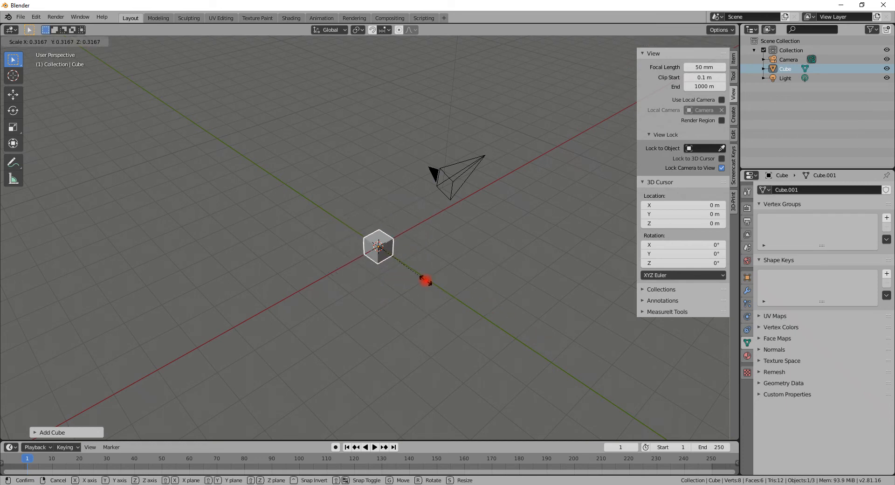
left_click(418, 278)
Scale the small cube along the global X axis into a bar about 11.5 m long
key("s")
key("x")
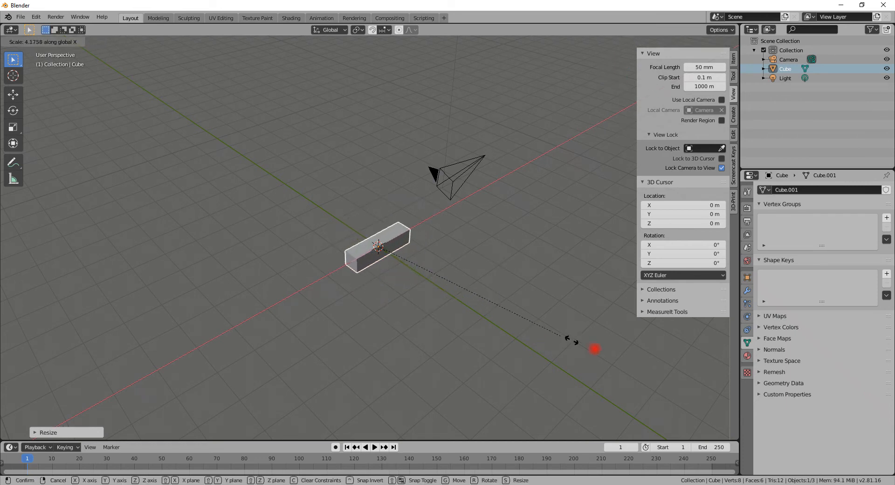
left_click(622, 256)
middle_click_drag(622, 256, 499, 229)
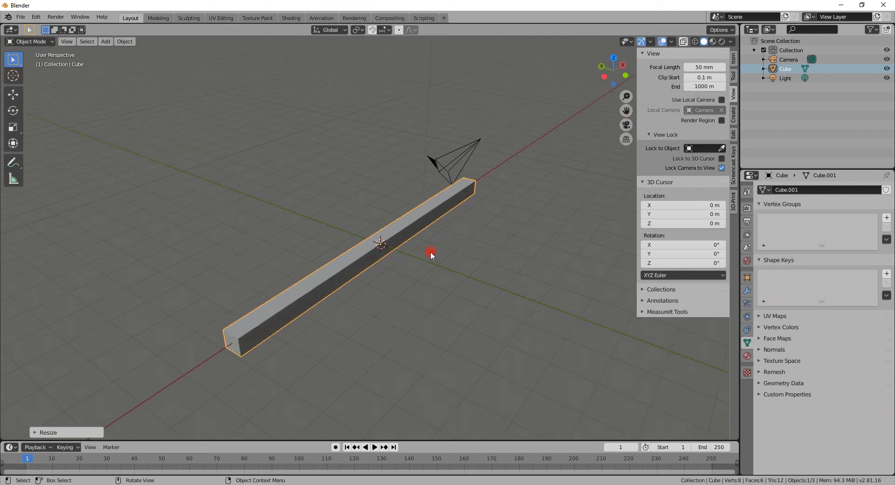
Add 35 loop cuts across the bar's length in Edit Mode, and return to Object Mode
key("Tab")
scroll(377, 248, "up", 3)
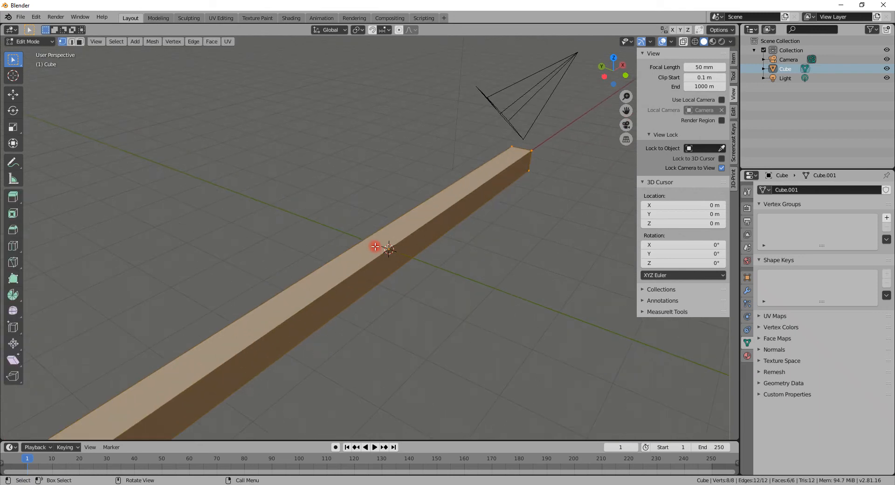
scroll(375, 247, "down", 3)
key("ctrl+r")
scroll(375, 243, "up", 8)
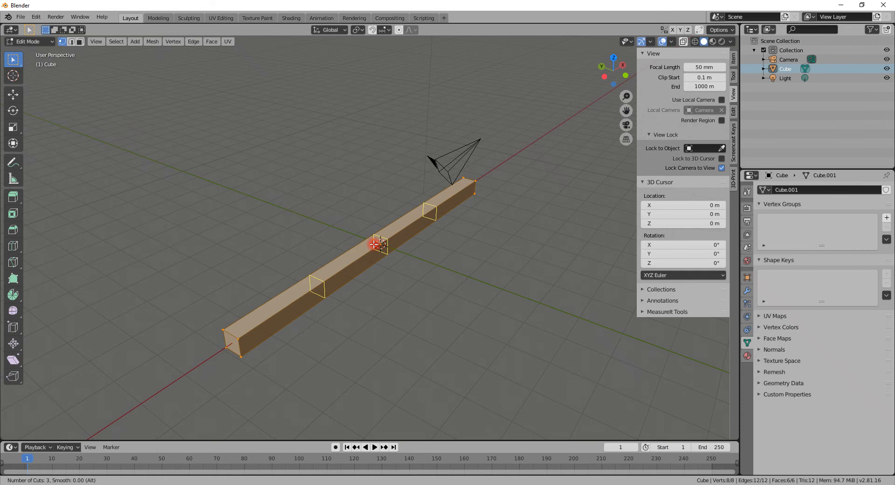
scroll(375, 243, "up", 13)
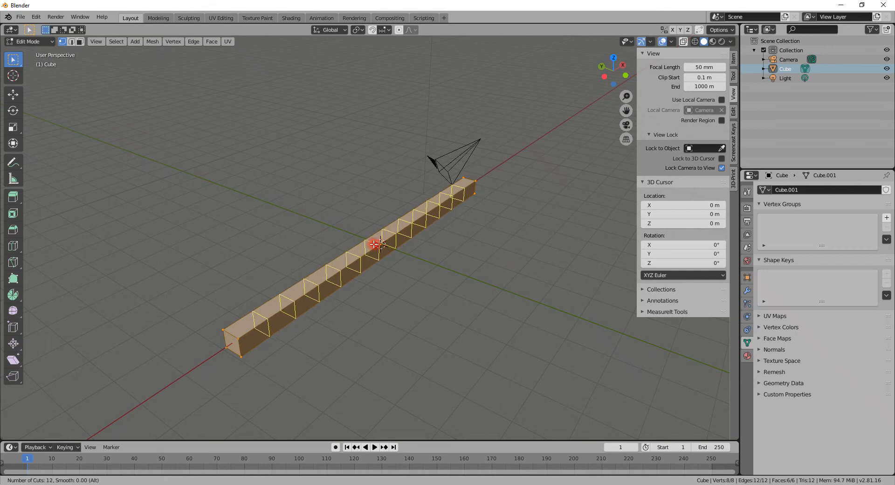
scroll(374, 244, "up", 13)
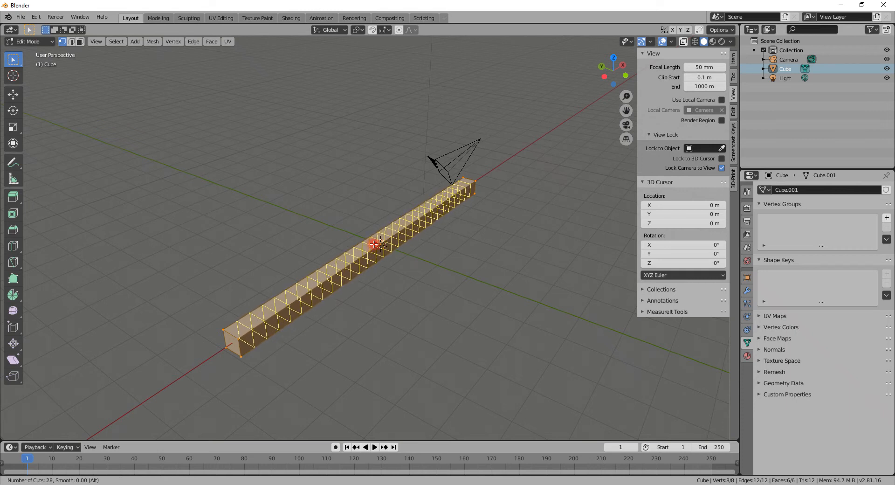
left_click(376, 243)
right_click(392, 289)
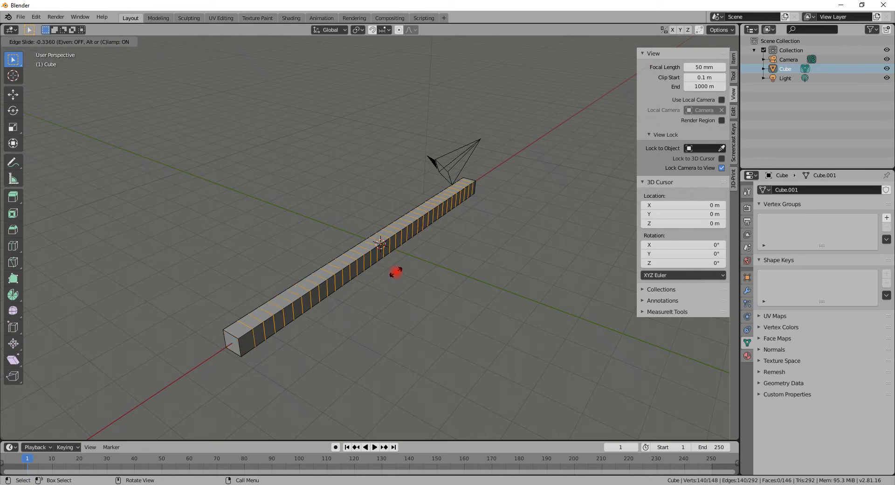
left_click(393, 274)
key("Tab")
key("Tab")
key("Tab")
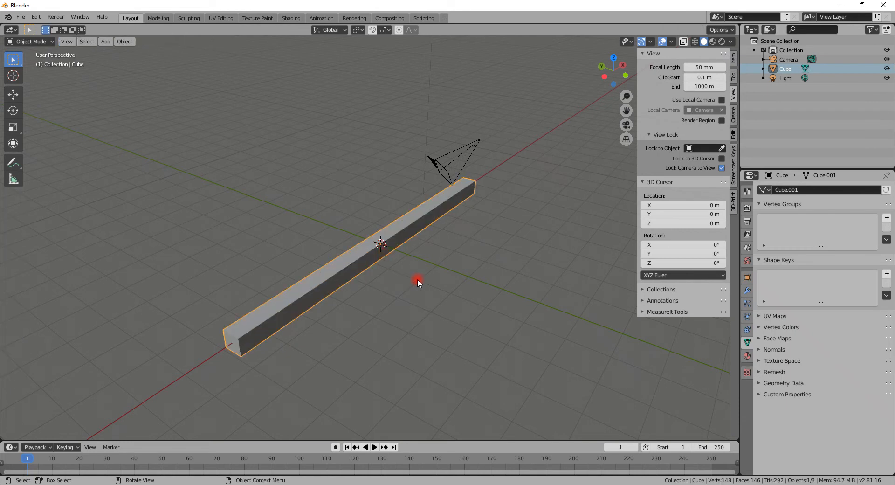
Add a Bezier curve in top view and move it about 2 m along the positive Y axis, clear of the bar
key("KP_7")
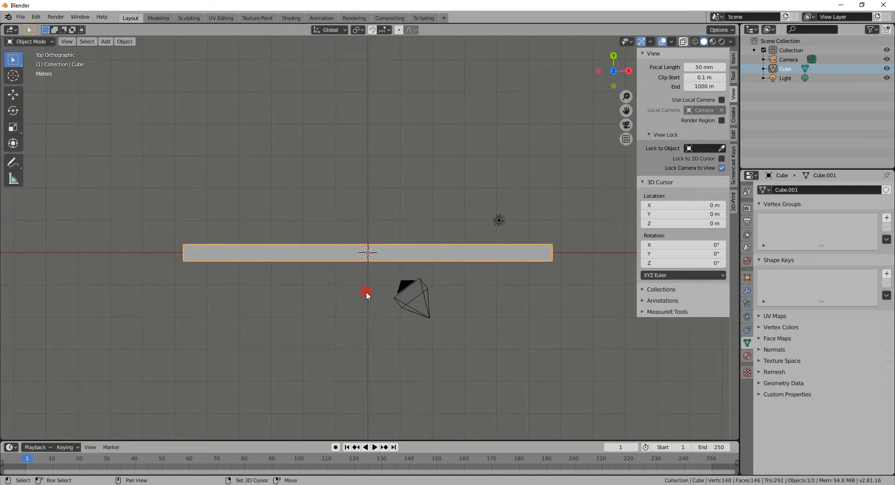
key("shift+a")
mouse_move(368, 292)
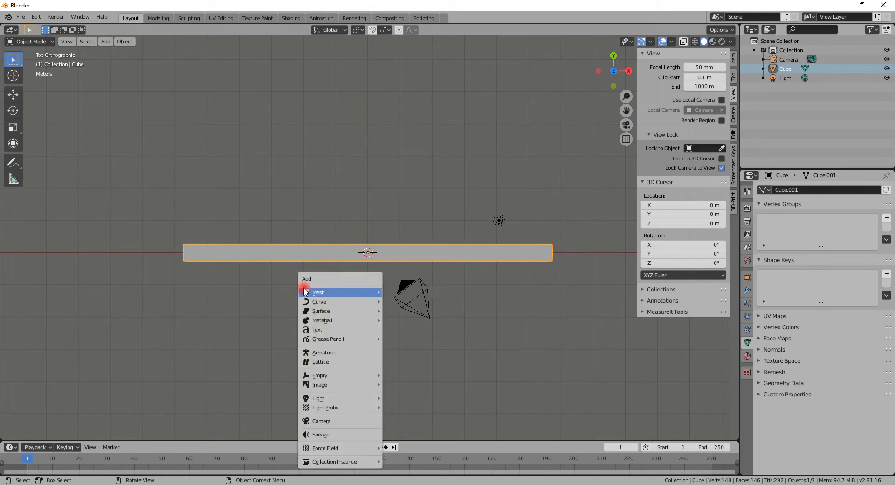
mouse_move(319, 303)
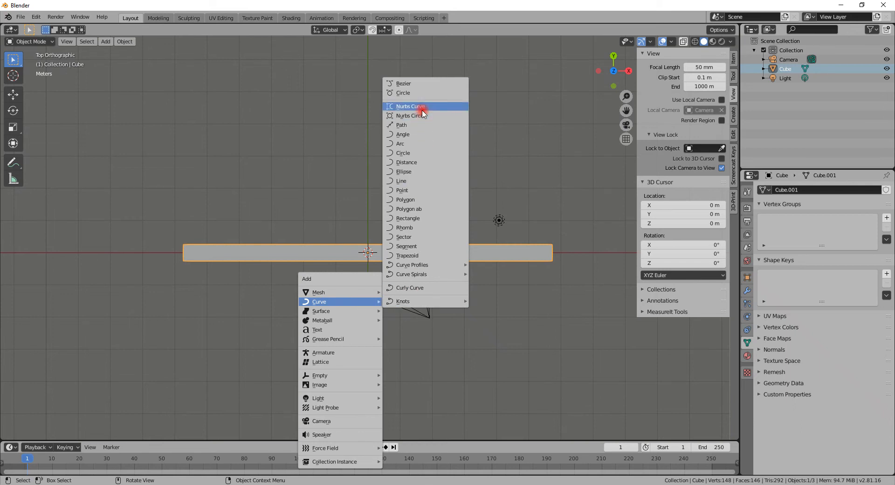
left_click(405, 83)
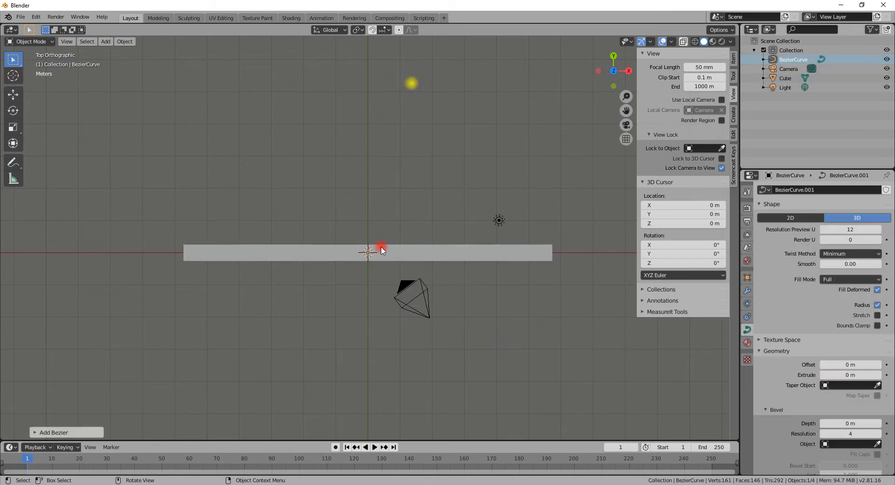
key("g")
key("x")
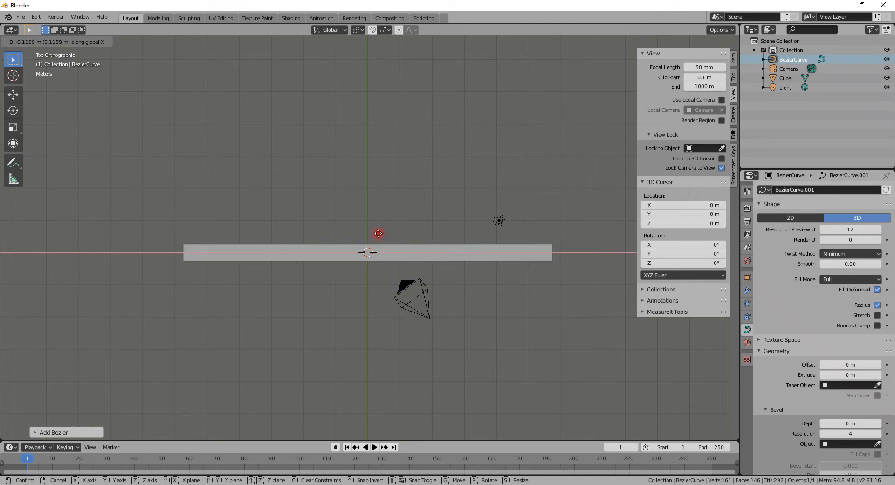
key("y")
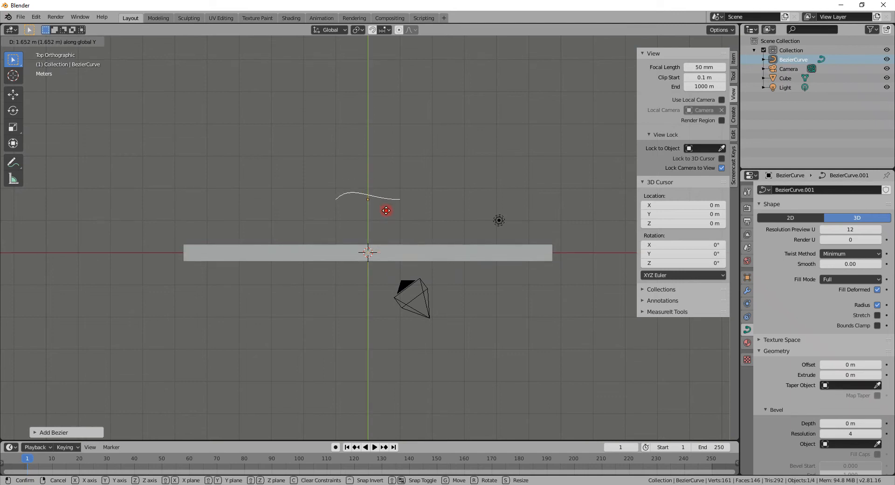
left_click(387, 200)
right_click(410, 238)
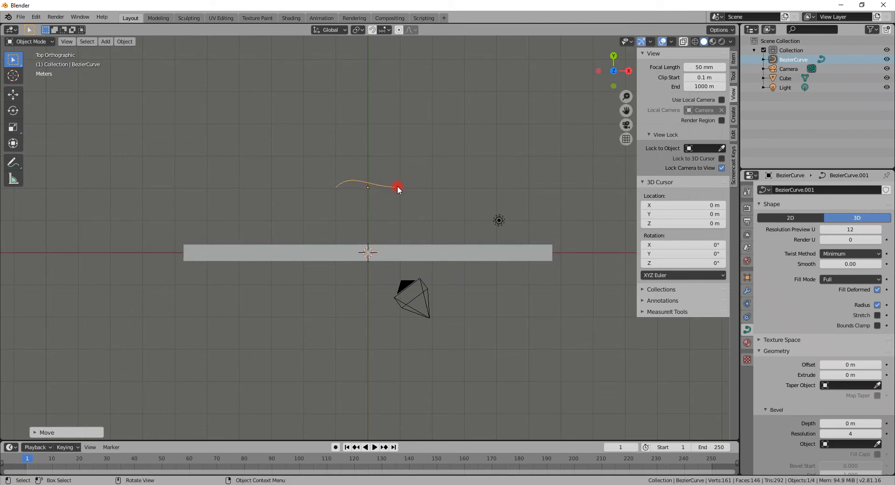
In Edit Mode, rotate the curve's positive X end point to a steep angle and extrude a new control point up from it
key("Tab")
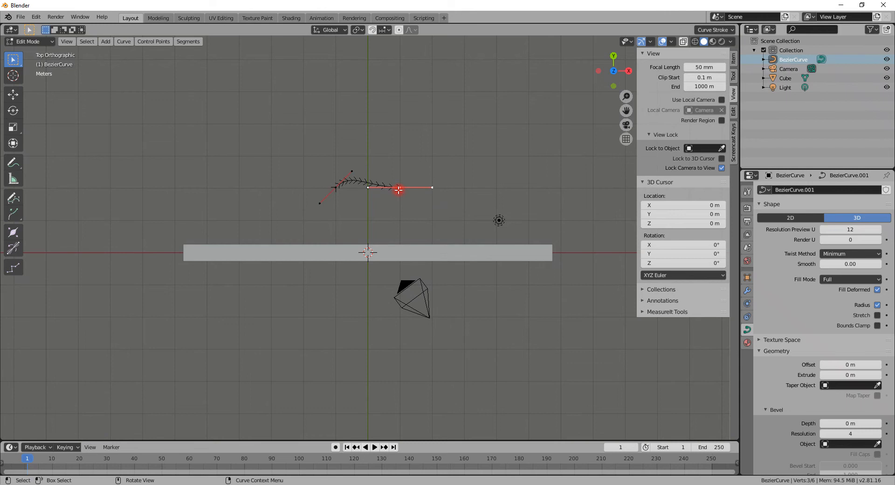
key("r")
left_click(411, 199)
key("e")
left_click(440, 127)
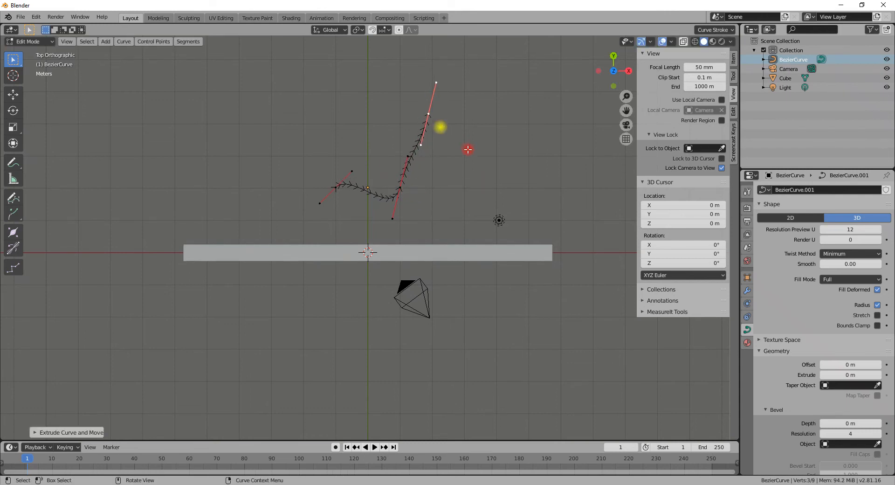
Move the new control point's lower handle toward negative X to bend the curve's end, and return to Object Mode
left_click(420, 144)
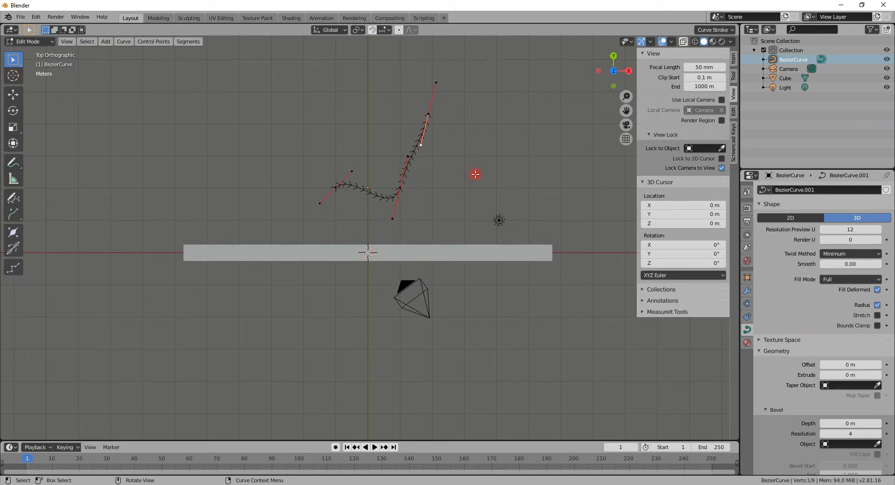
key("g")
left_click(385, 146)
key("Tab")
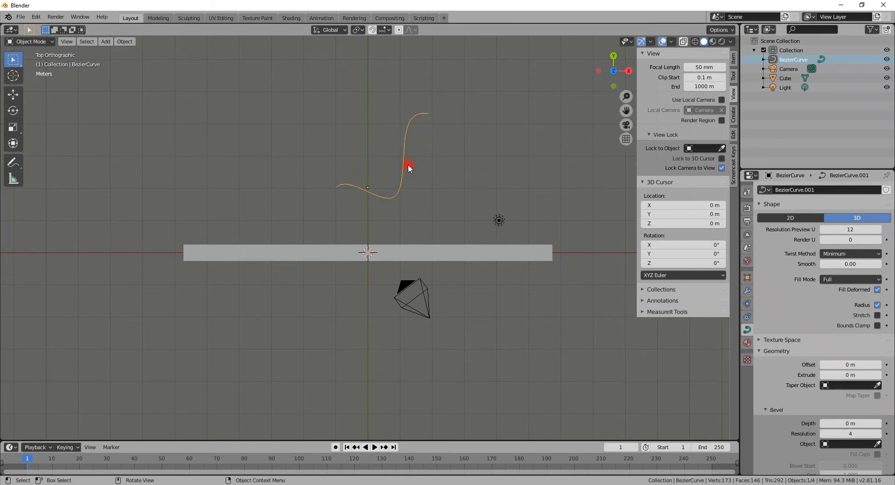
Snap the 3D cursor to the Bezier curve's starting control point in Edit Mode, and return to Object Mode
middle_click_drag(359, 236, 393, 222)
left_click(356, 261)
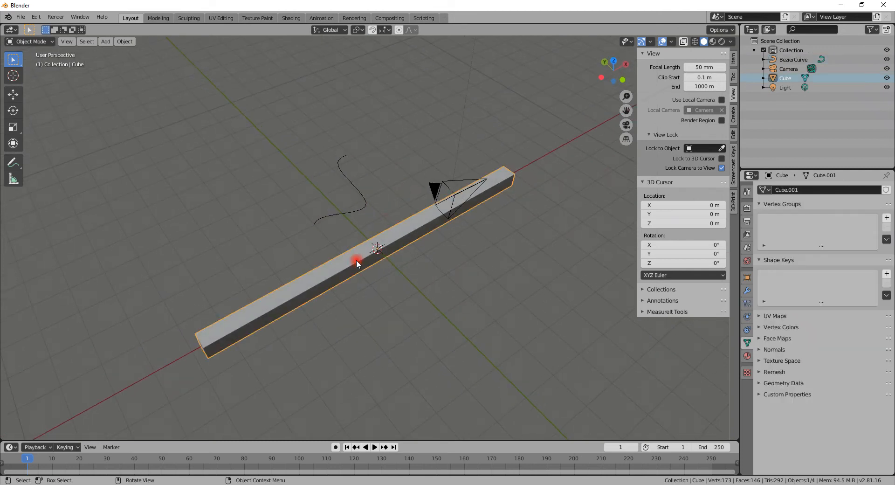
left_click(360, 207)
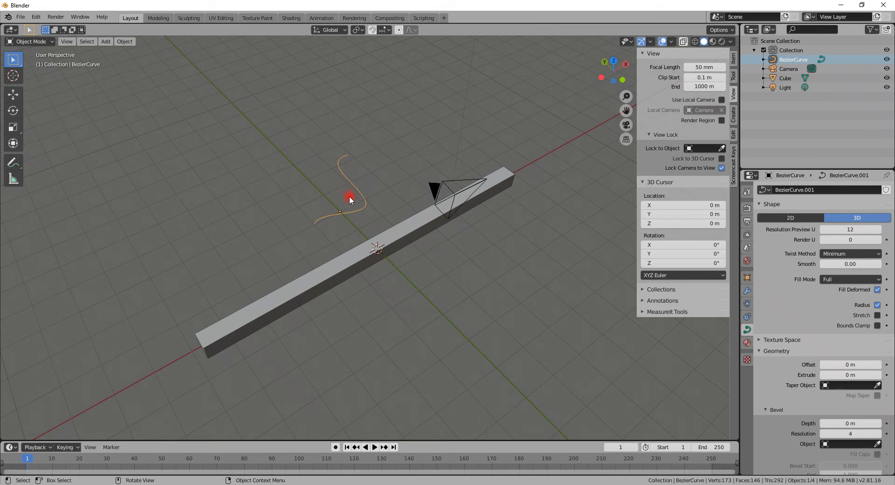
key("Tab")
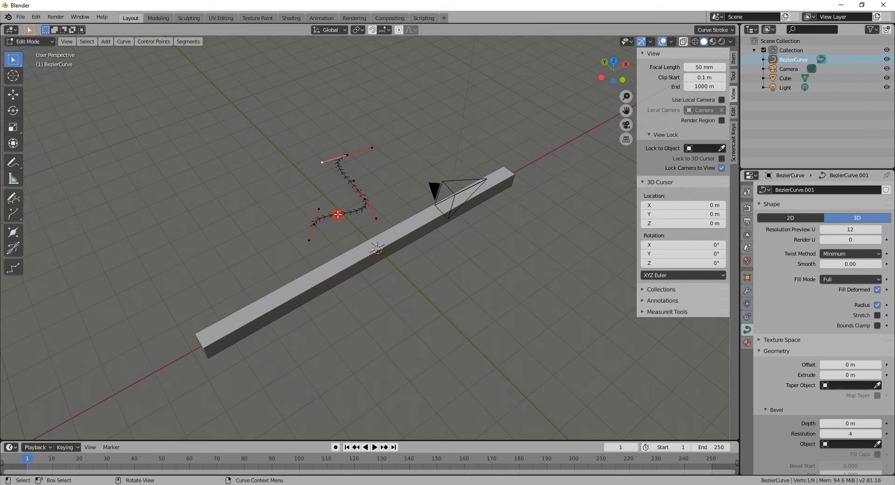
left_click(316, 222)
key("shift+s")
left_click(329, 274)
key("Tab")
Set the Bezier curve's origin to the 3D cursor
left_click(125, 41)
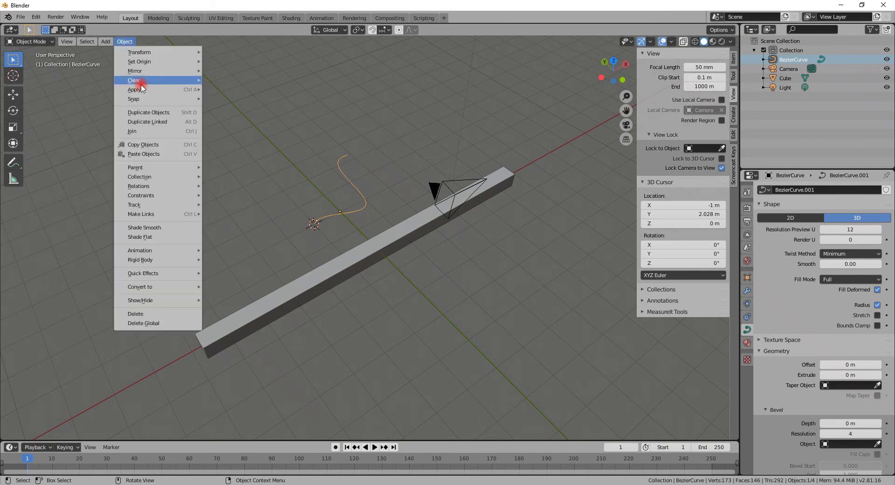
mouse_move(142, 62)
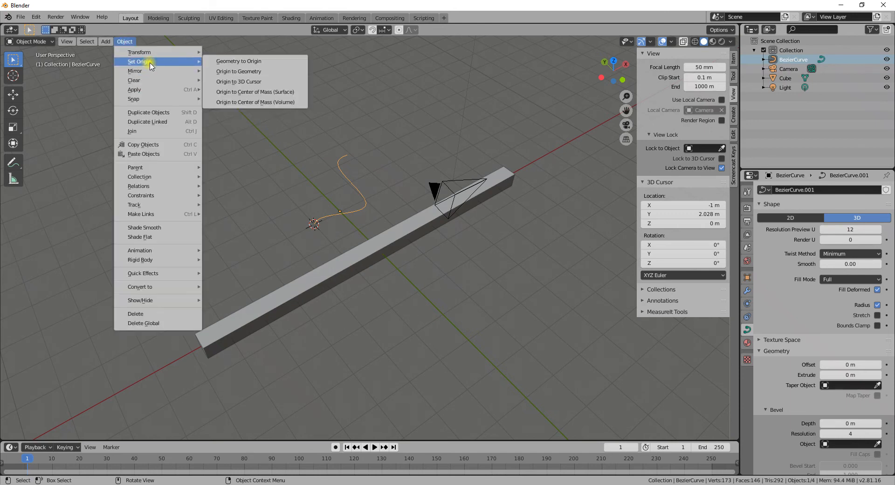
left_click(239, 81)
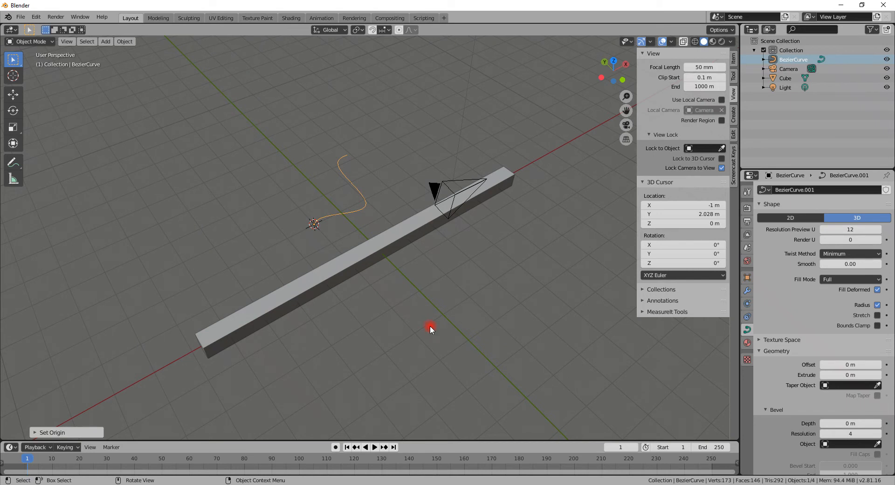
Select the four vertices of the bar's negative X end face, snap the 3D cursor to them, and return to Object Mode
middle_click_drag(214, 337, 244, 325)
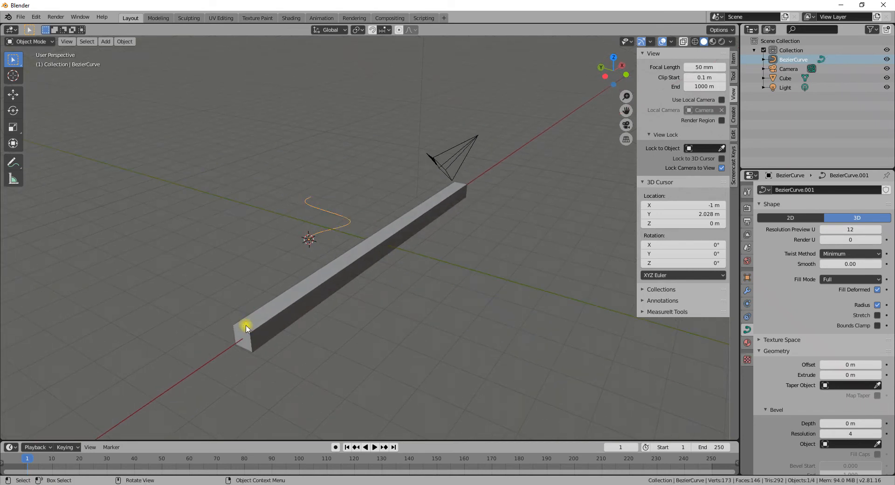
left_click(246, 328)
key("Tab")
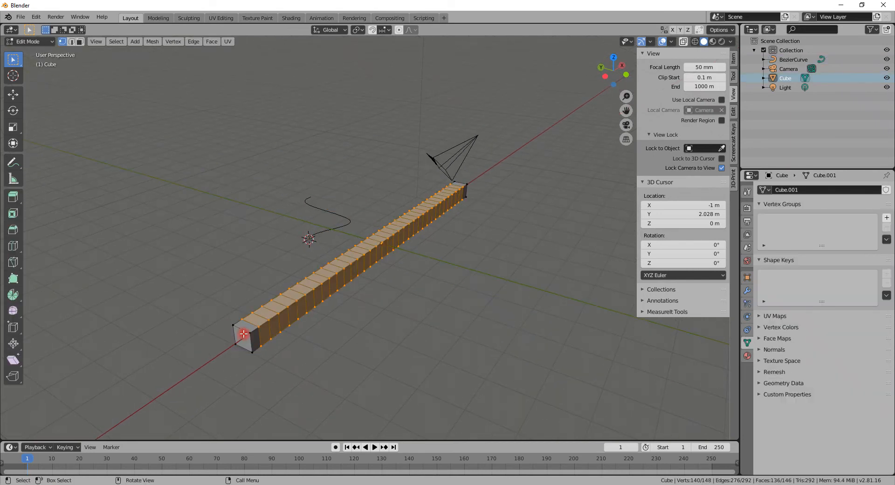
left_click(234, 326)
left_click(251, 333, "shift")
left_click(252, 352, "shift")
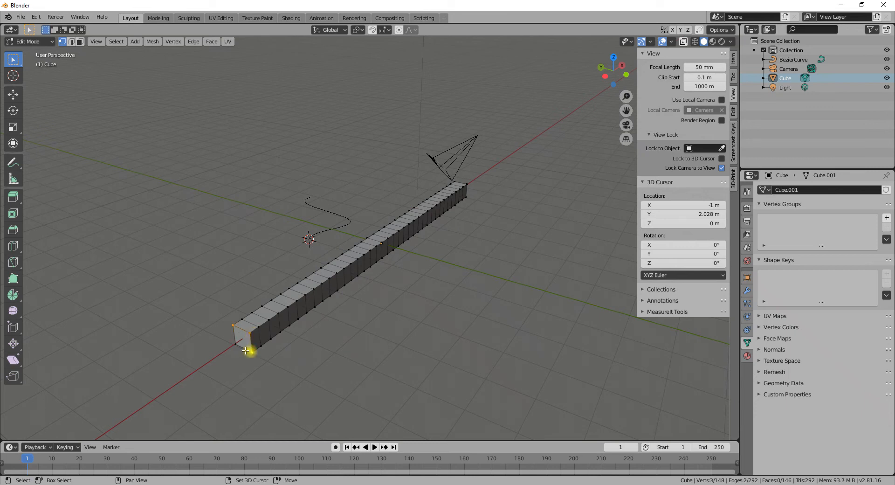
left_click(236, 343, "shift")
key("shift+s")
left_click(263, 408)
key("Tab")
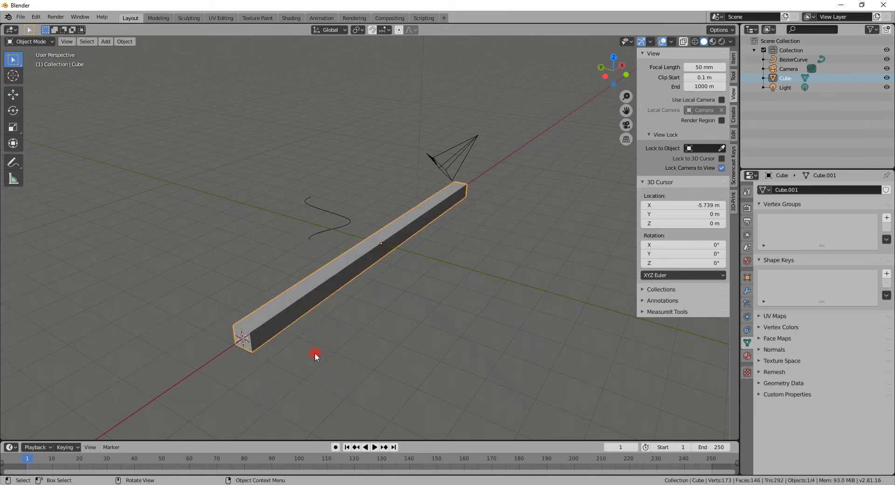
Set the bar's origin to the 3D cursor at its end face
left_click(130, 43)
left_click(175, 61)
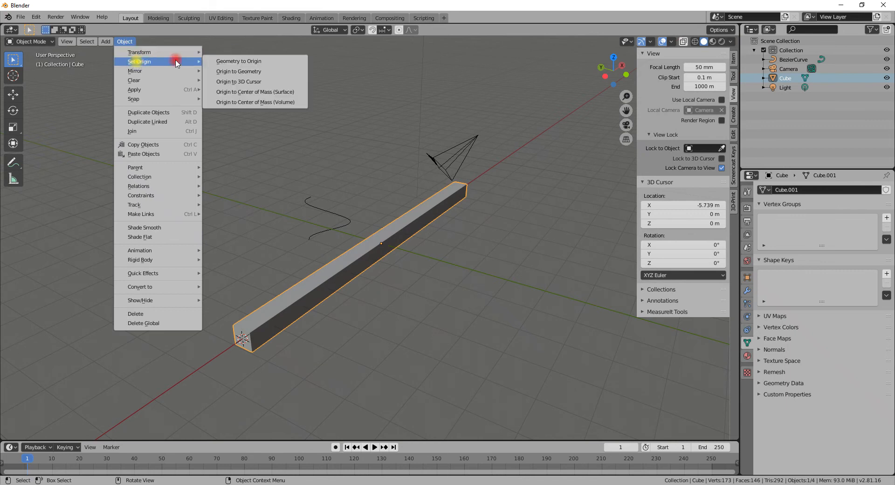
left_click(232, 82)
middle_click_drag(420, 262, 355, 262)
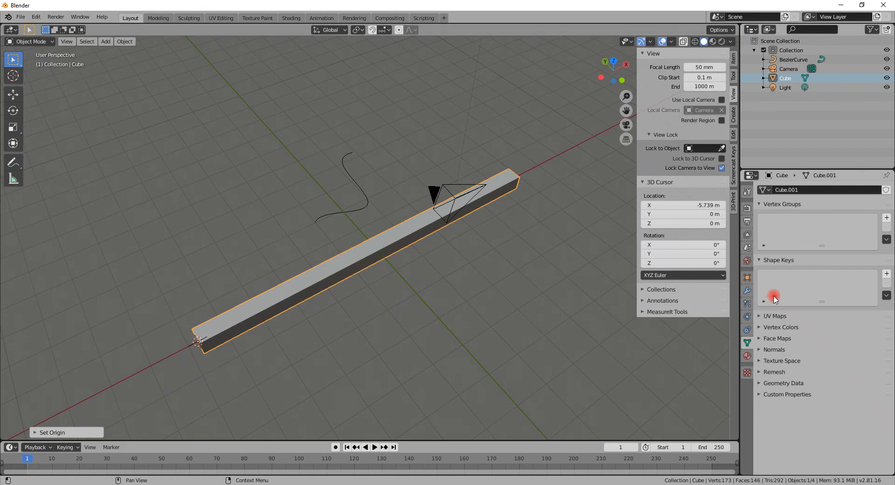
Apply all transforms to the bar
left_click(747, 291)
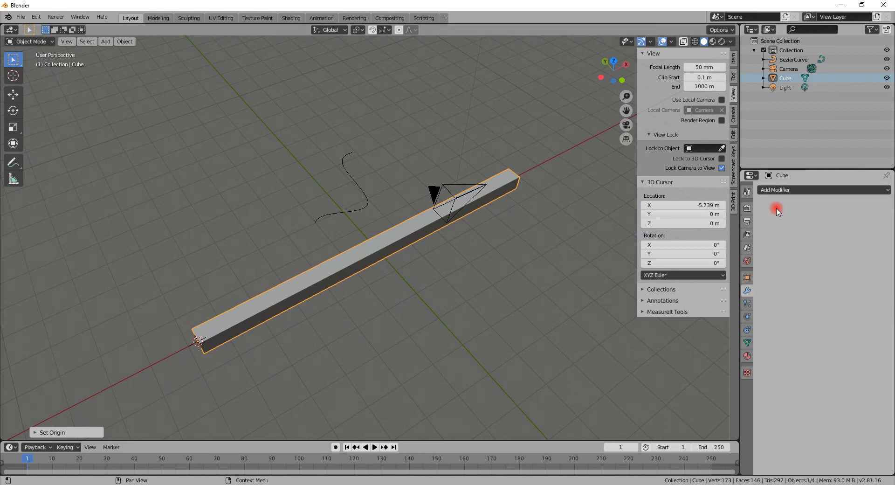
left_click(778, 190)
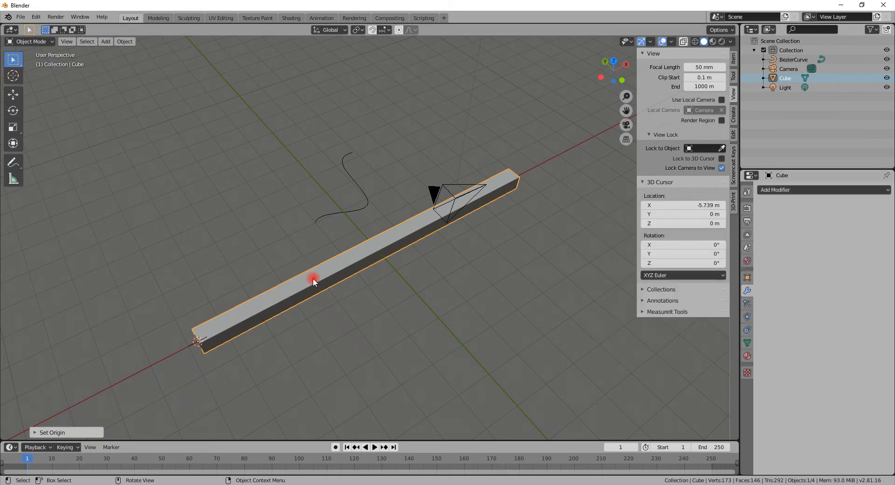
left_click(312, 277)
key("ctrl+a")
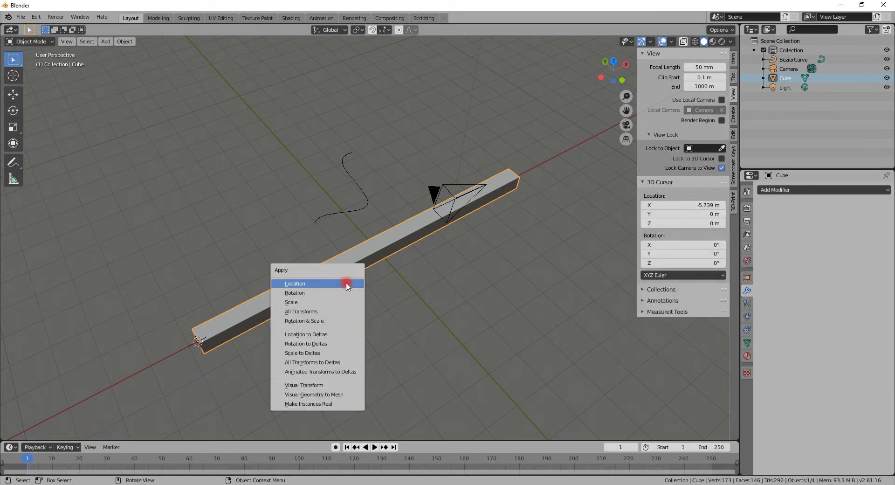
left_click(336, 312)
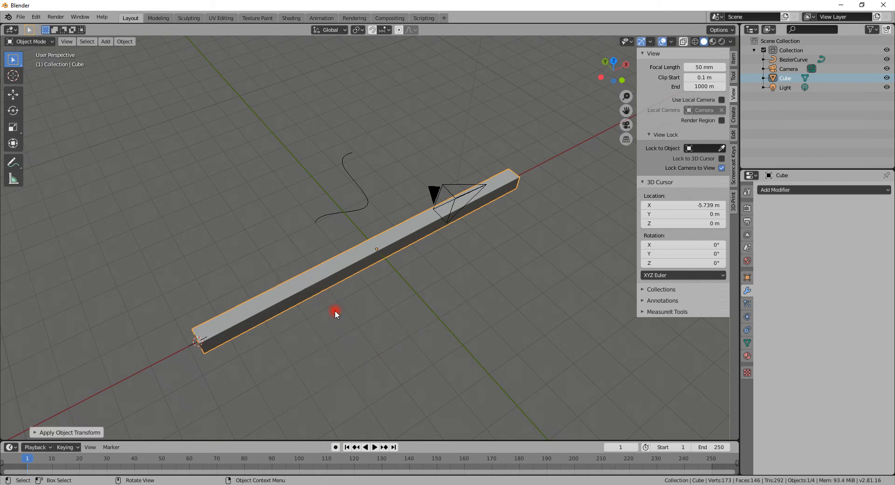
Add a Curve modifier to the bar with BezierCurve as the deforming object
left_click(777, 191)
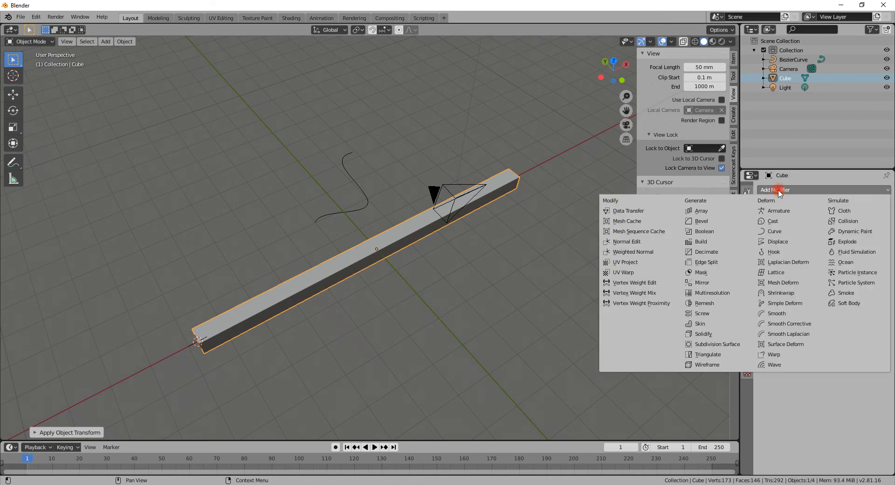
left_click(774, 230)
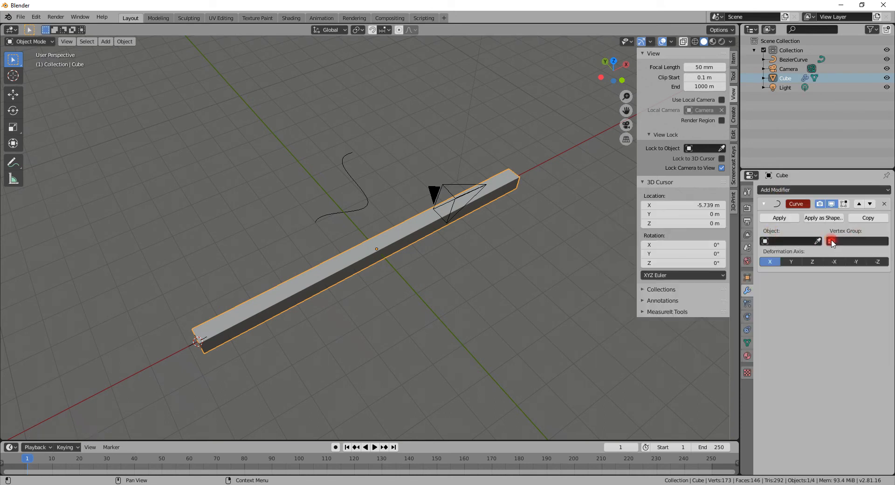
left_click(792, 241)
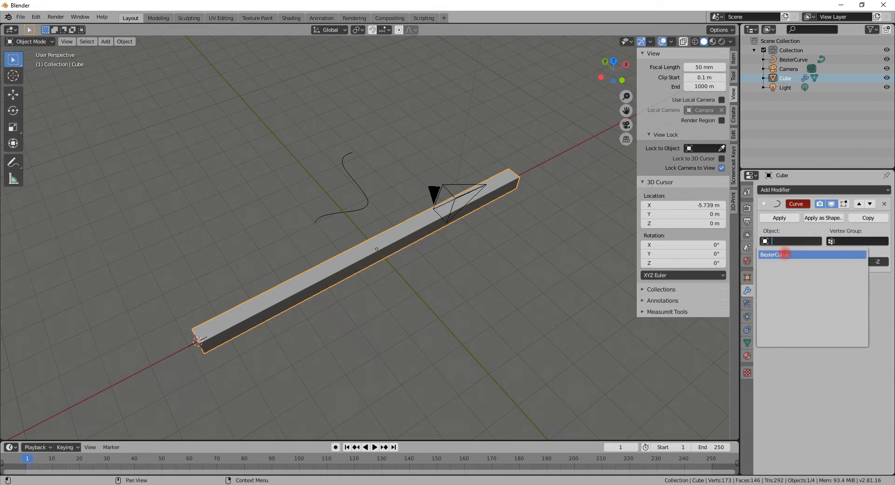
left_click(785, 254)
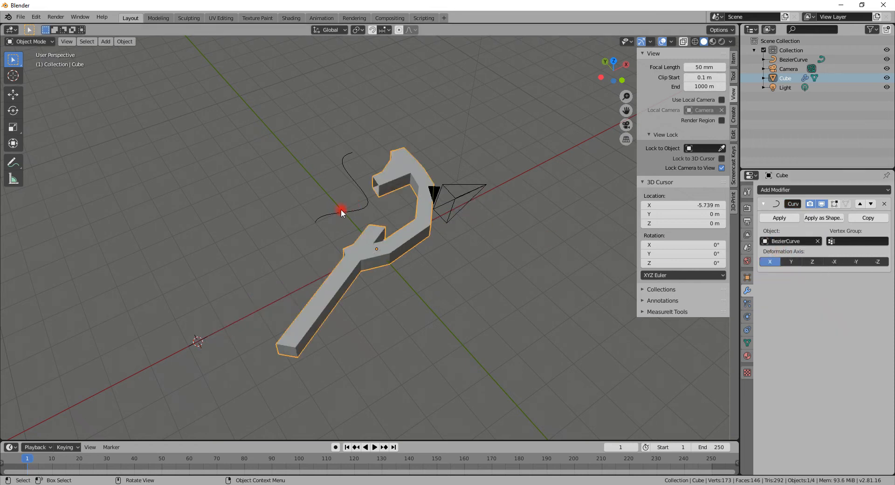
Try the other deformation axes in the bar's Curve modifier and settle on -X
left_click(791, 261)
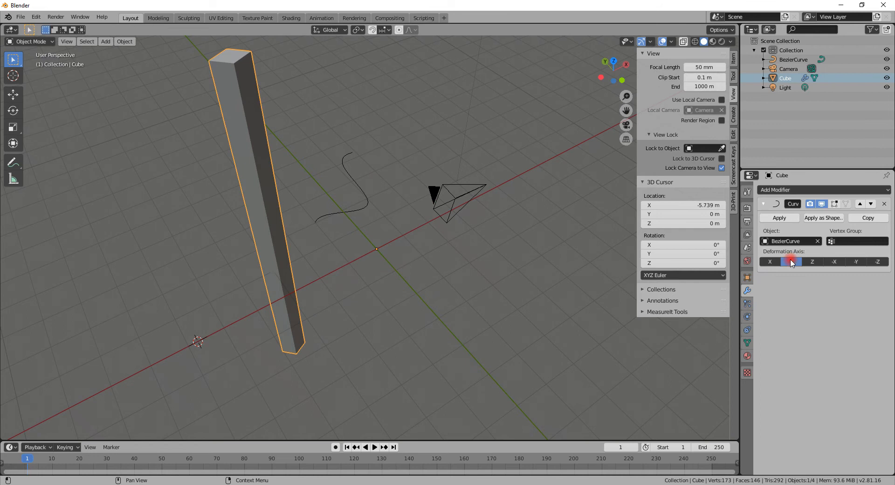
left_click(778, 261)
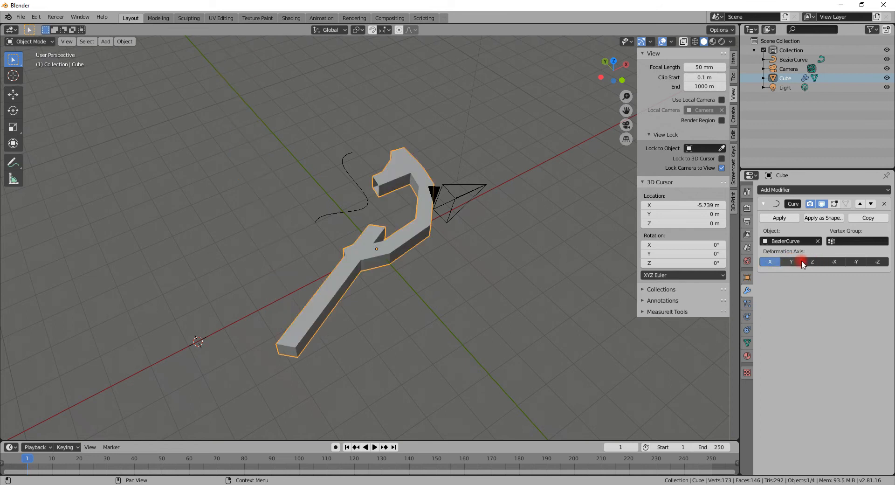
left_click(791, 261)
left_click(812, 262)
left_click(829, 262)
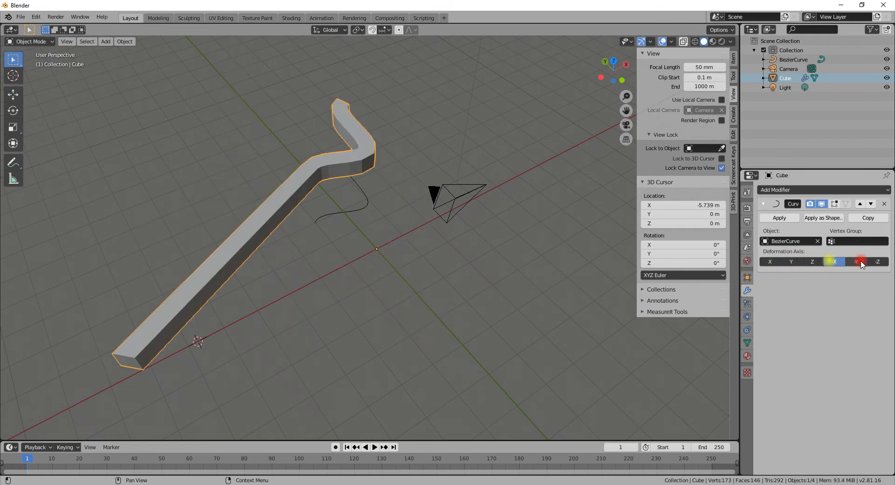
left_click(857, 263)
left_click(878, 263)
left_click(856, 263)
left_click(840, 263)
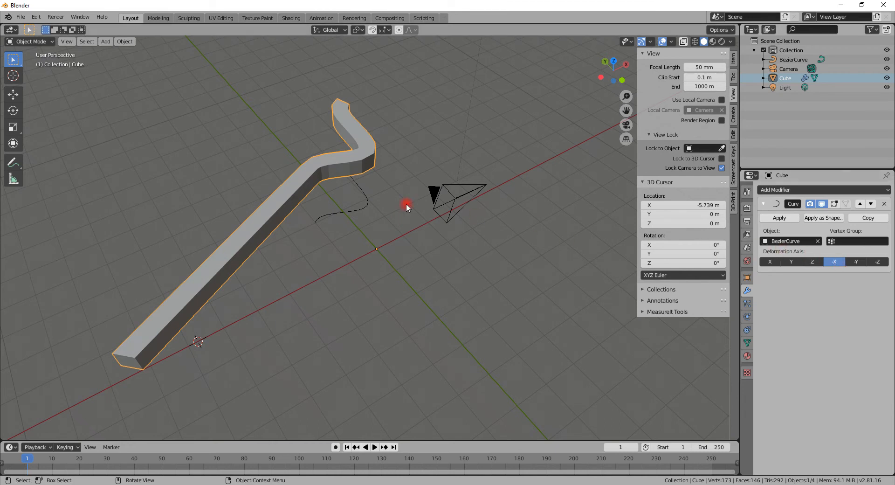
Scale up the Bezier curve uniformly to widen the bends of the deformed bar
left_click(359, 213)
key("s")
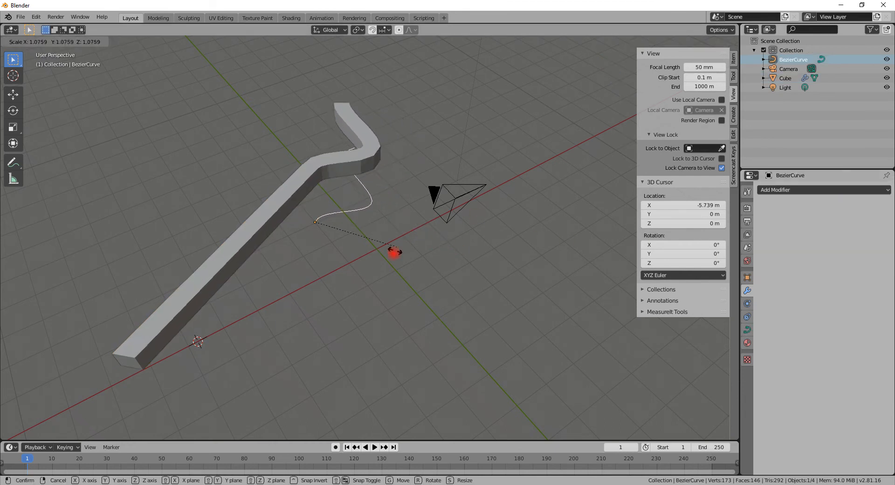
left_click(332, 373)
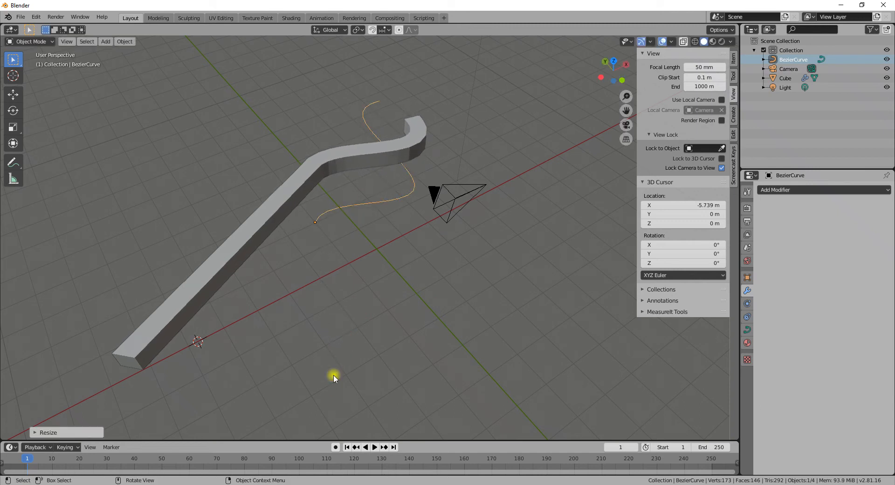
Slide the bar about 3.3 m in the negative X direction, and a little over 1 m further the same way
left_click(200, 303)
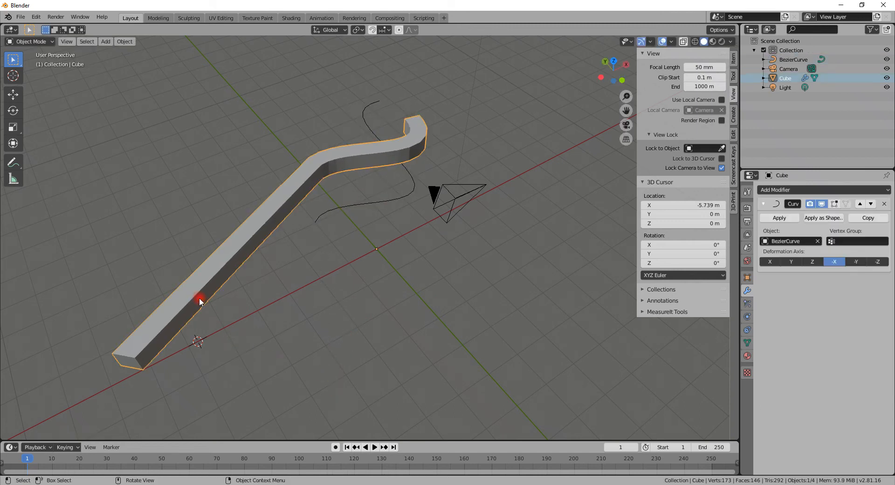
key("g")
key("x")
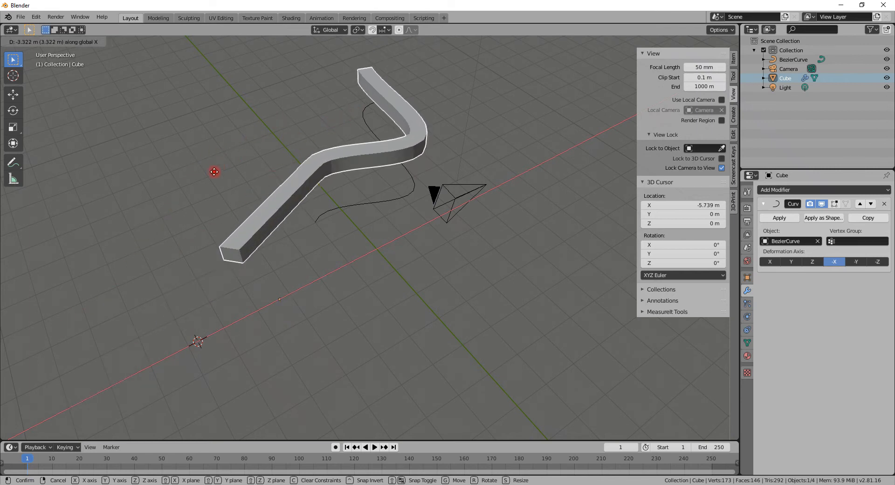
left_click(214, 172)
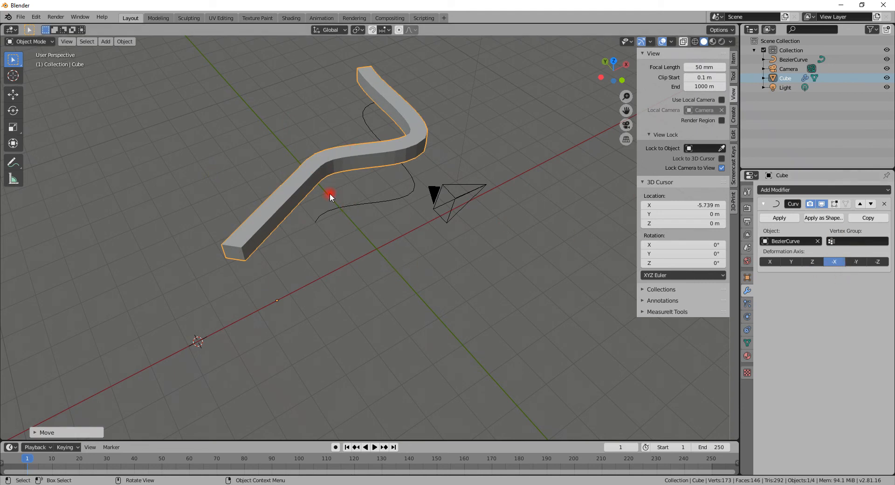
key("g")
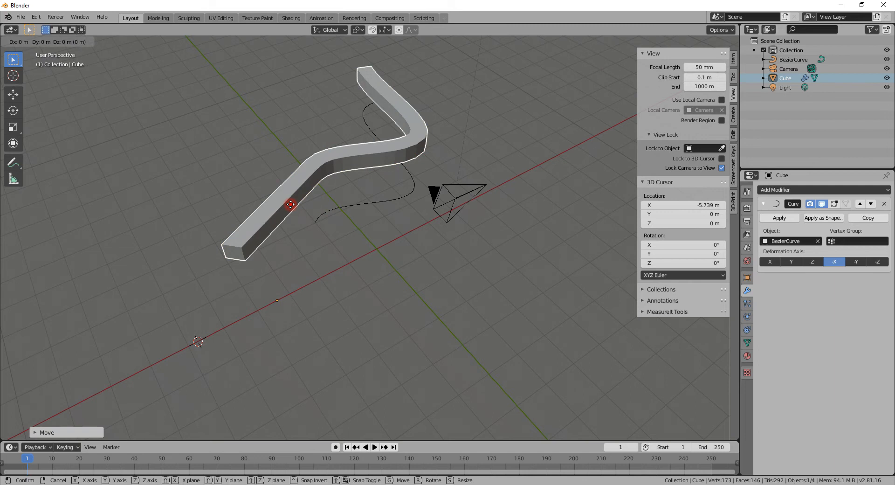
key("x")
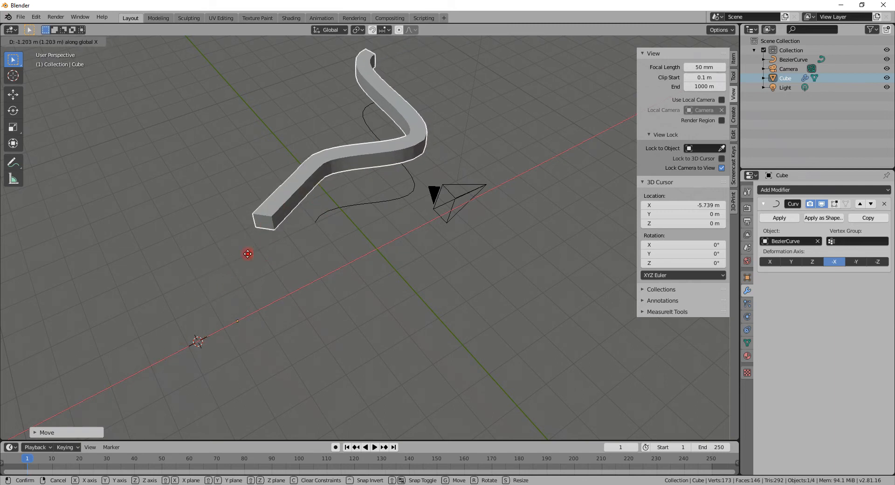
left_click(250, 241)
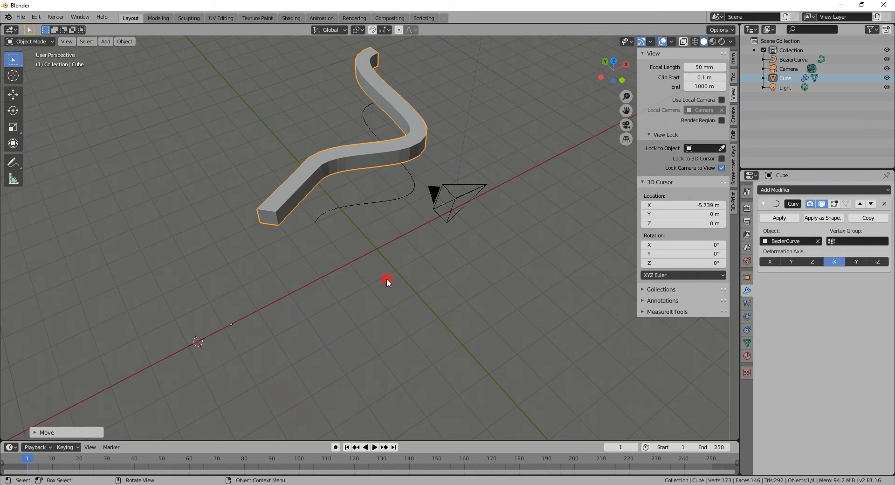
Move the deformed bar in the negative Y direction to offset it sideways from the curve
key("g")
key("y")
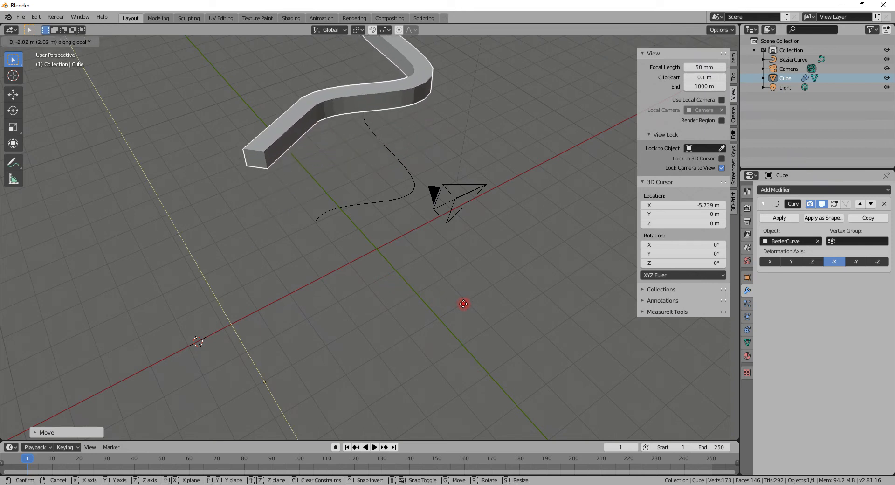
left_click(433, 289)
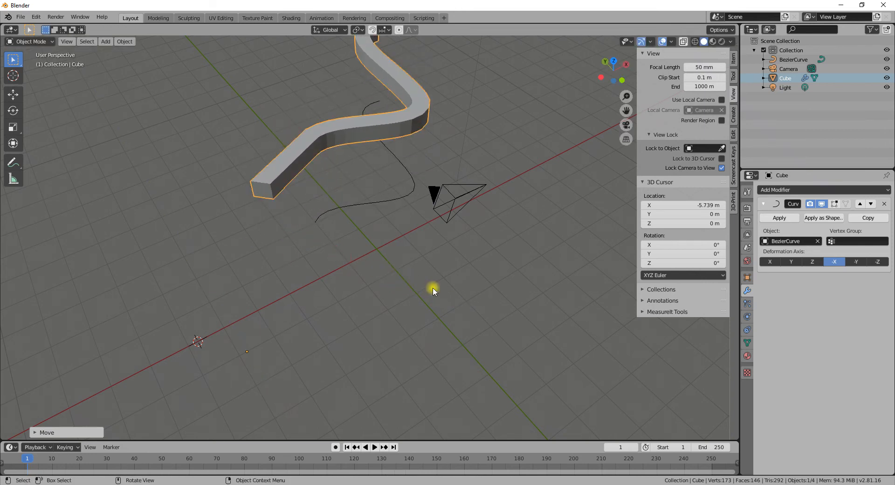
Try moving the deformed bar along the Z axis
key("g")
key("z")
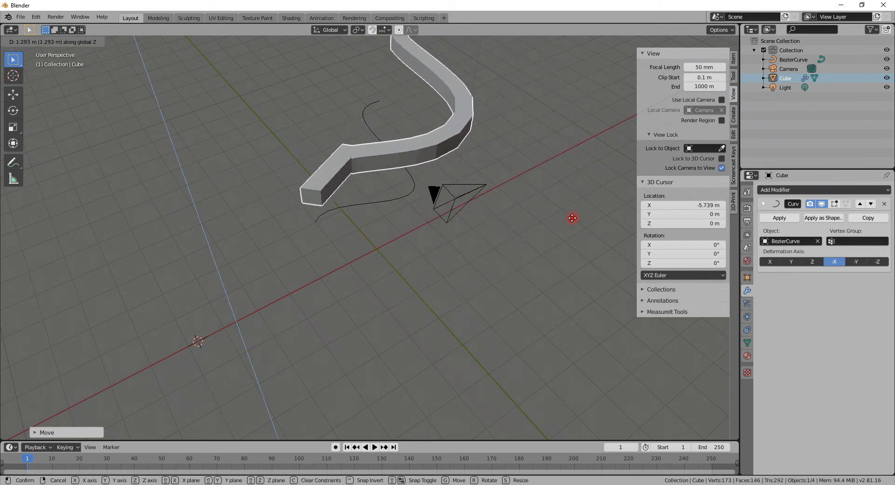
left_click(545, 204)
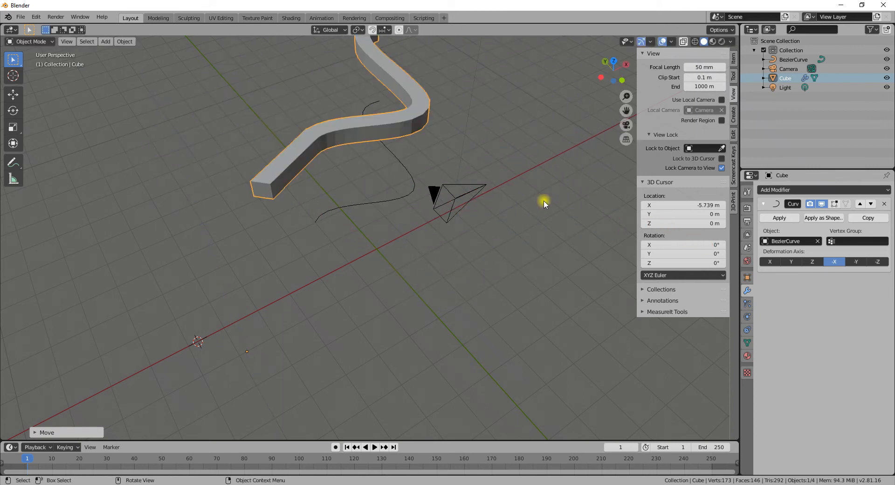
Shrink the Bezier curve uniformly and enlarge it again to more than three times that size
middle_click_drag(467, 240, 414, 343)
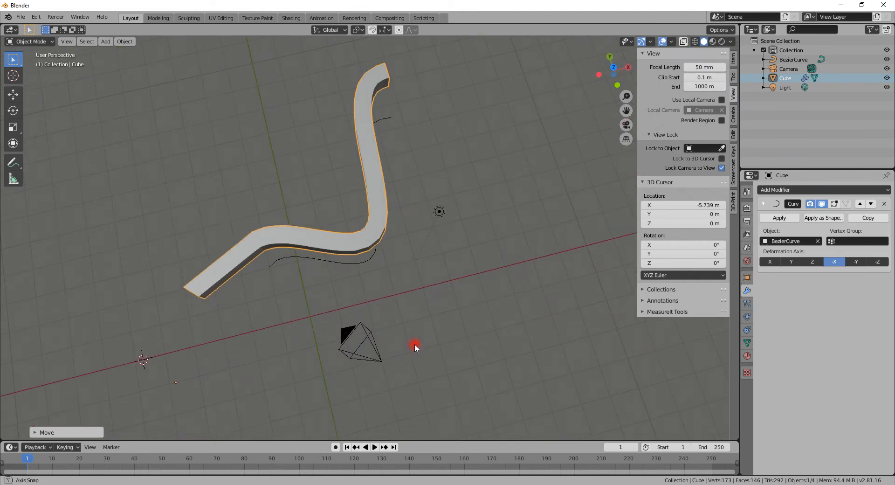
left_click(369, 260)
key("s")
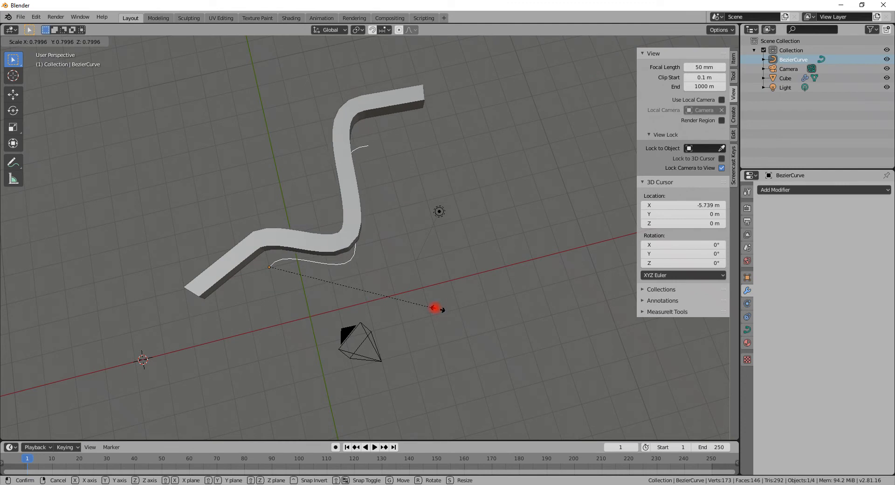
left_click(366, 287)
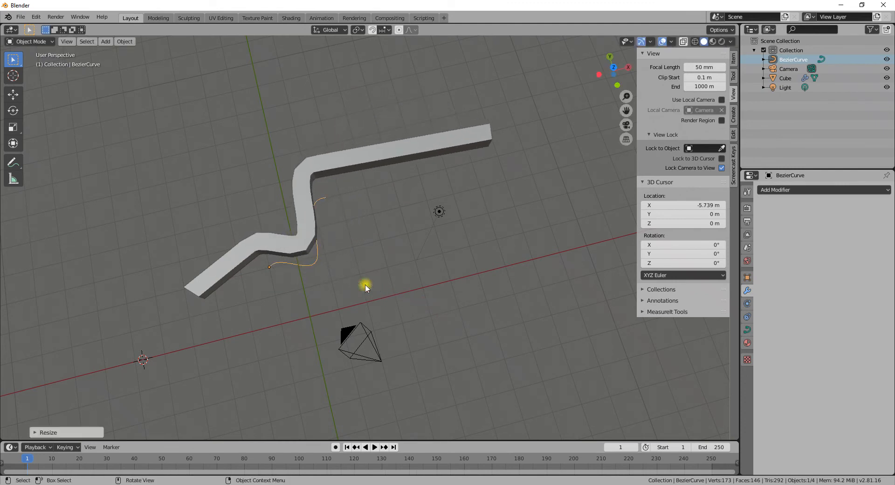
key("s")
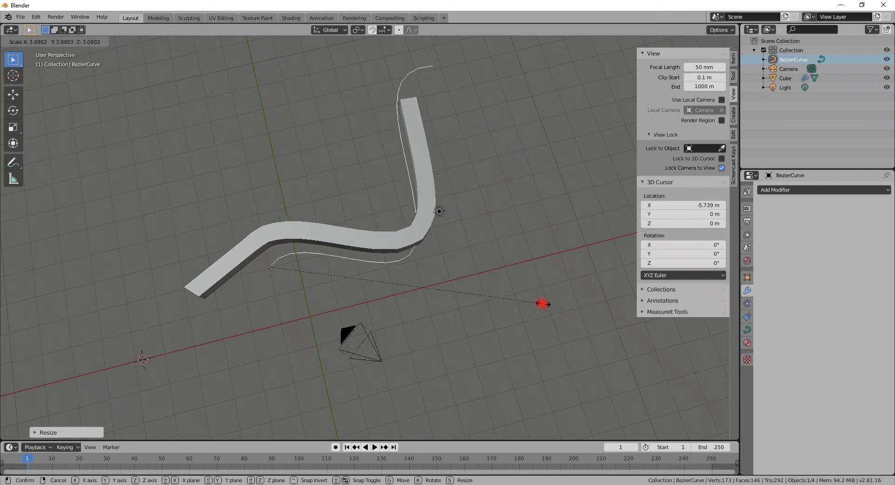
left_click(568, 305)
Lengthen the deformed bar by scaling it along the X axis only
left_click(409, 242)
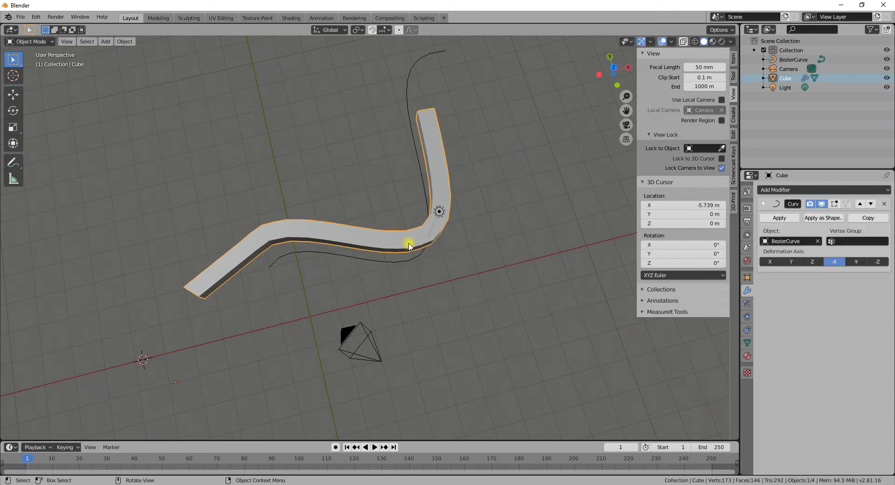
key("s")
key("x")
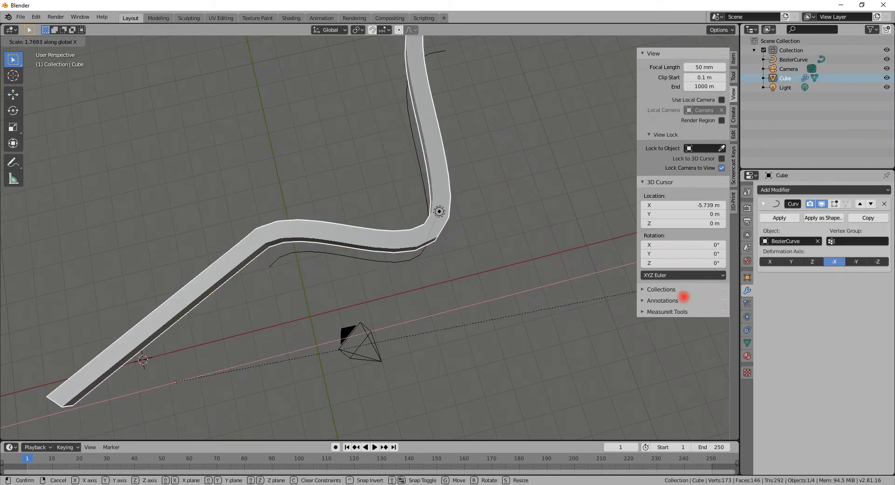
left_click(143, 323)
scroll(439, 309, "down", 3)
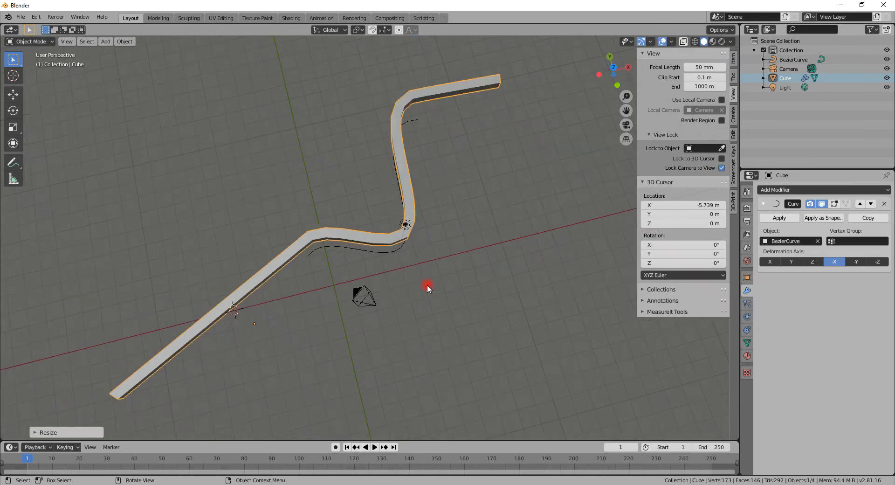
Slide the lengthened bar along the X axis to shift it through the curve's bends, and deselect it
key("g")
key("x")
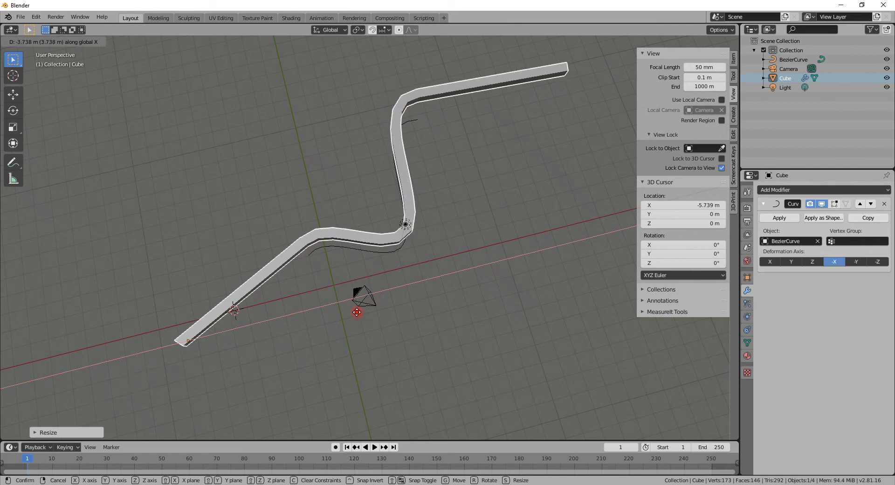
left_click(373, 270)
middle_click_drag(373, 270, 388, 236)
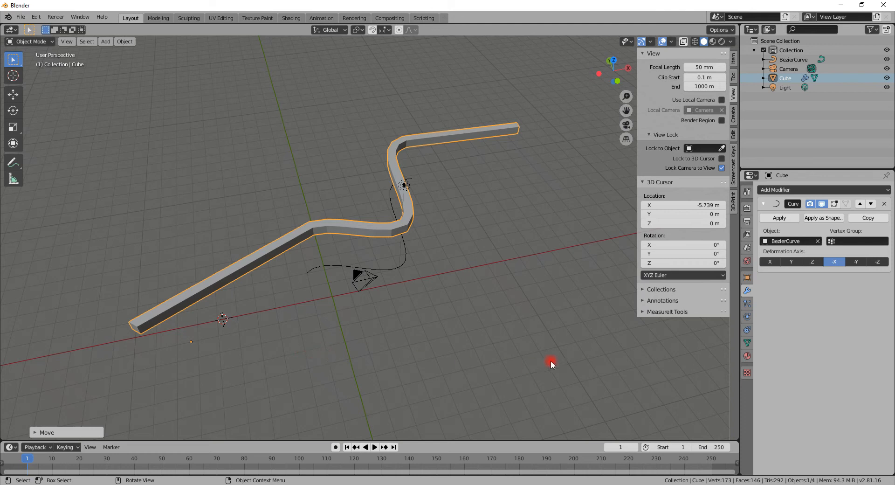
left_click(423, 313)
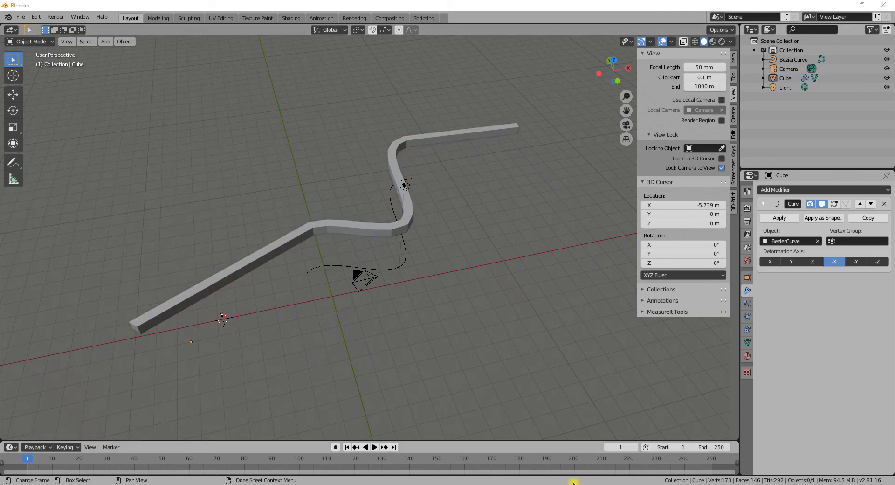
Start a new General file without keeping the current scene
left_click(21, 16)
mouse_move(42, 27)
left_click(110, 27)
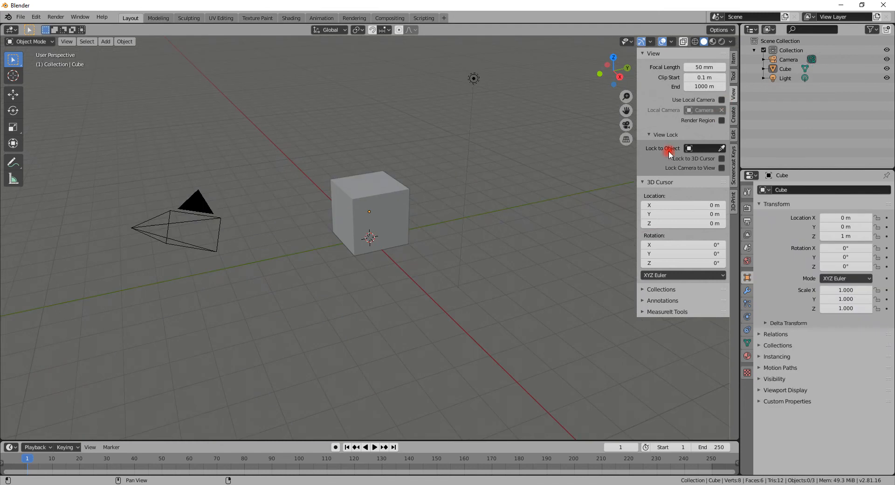
Turn on the Screencast Keys display for the viewport
left_click(736, 171)
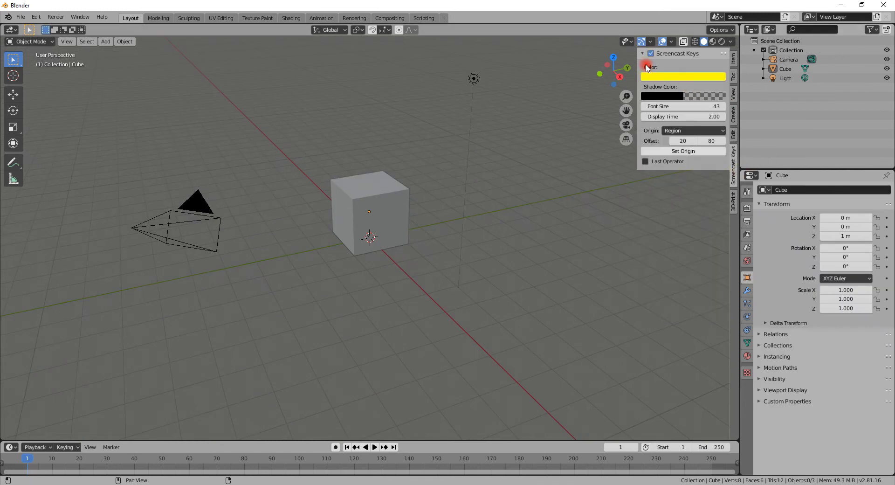
left_click(236, 303)
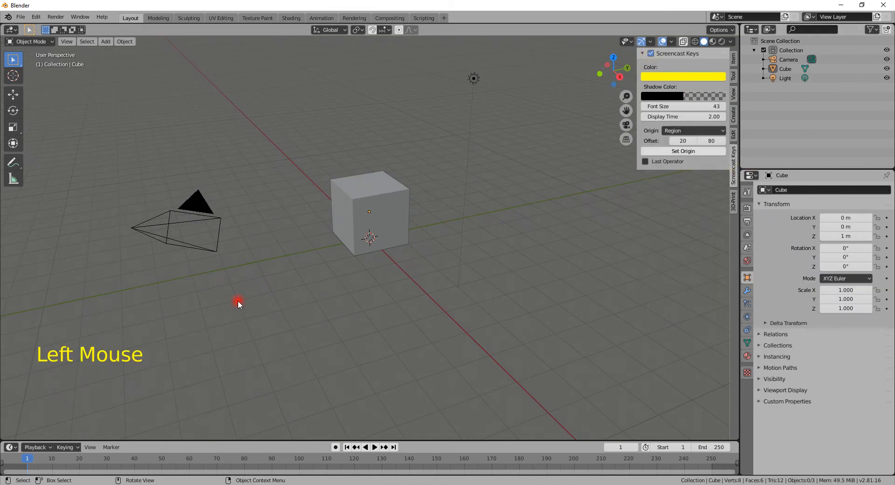
middle_click_drag(395, 248, 385, 264)
left_click(385, 264)
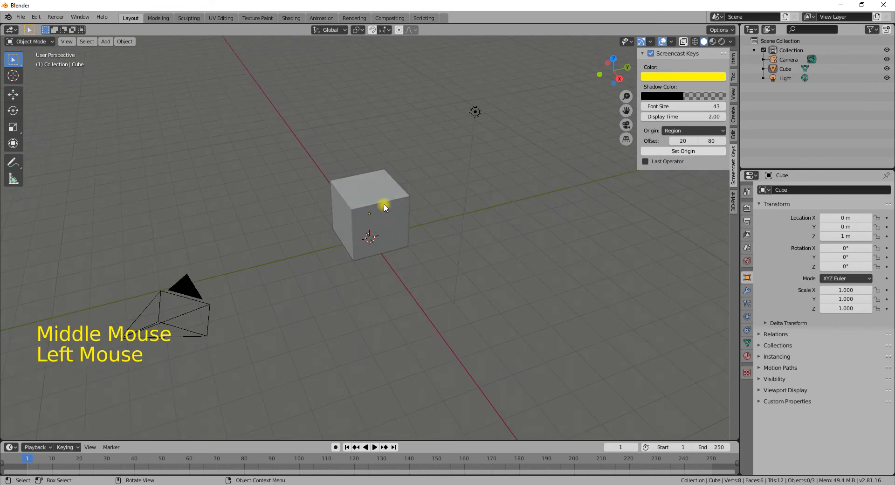
left_click(380, 290)
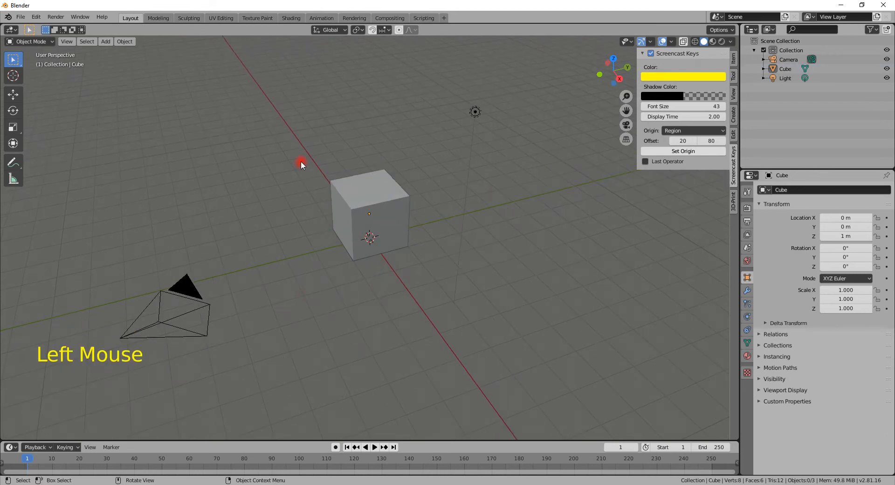
left_click(404, 273)
Place the 3D cursor freehand in the empty space behind the cube and add a Plain Axes empty there
key("shift")
left_click(13, 76)
left_click(283, 112)
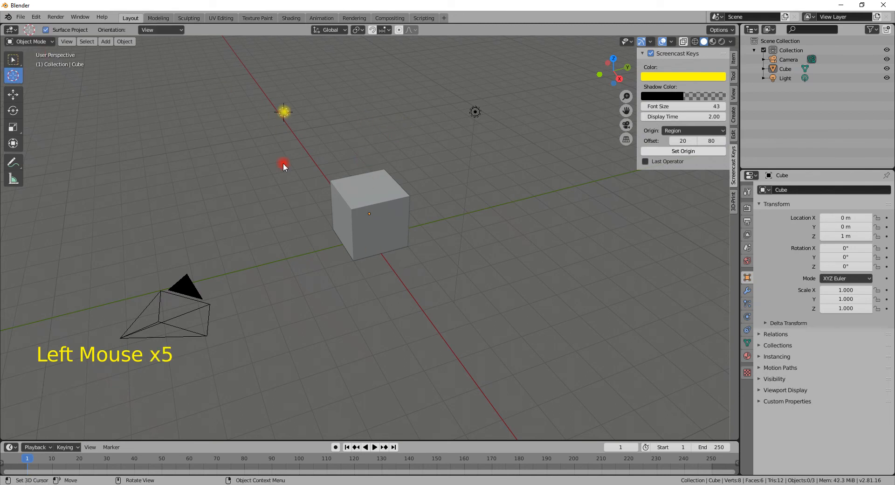
left_click(425, 303)
left_click(432, 137)
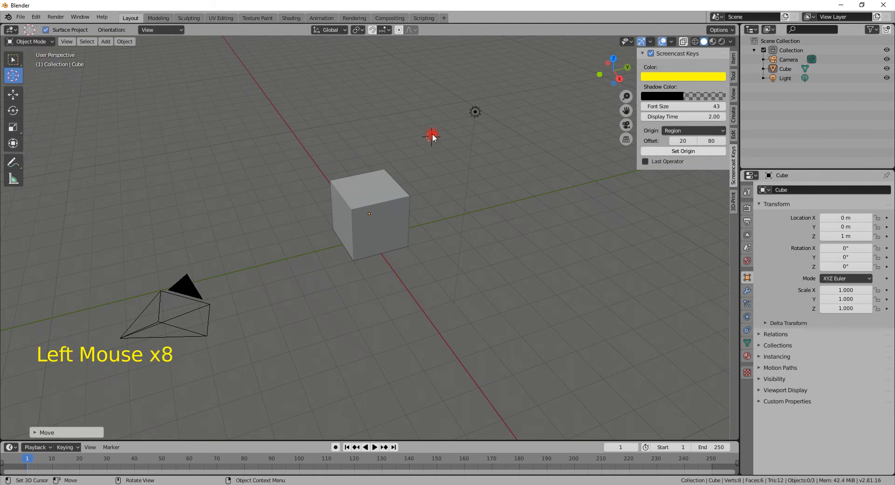
key("shift+a")
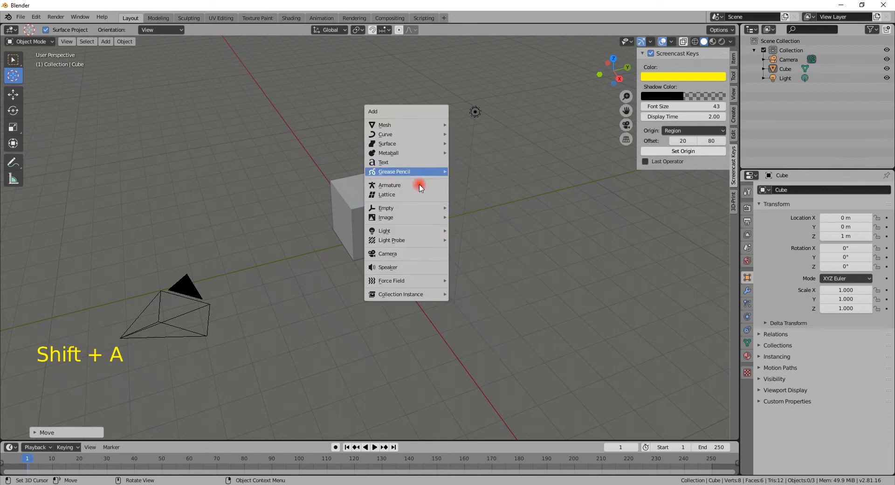
mouse_move(416, 209)
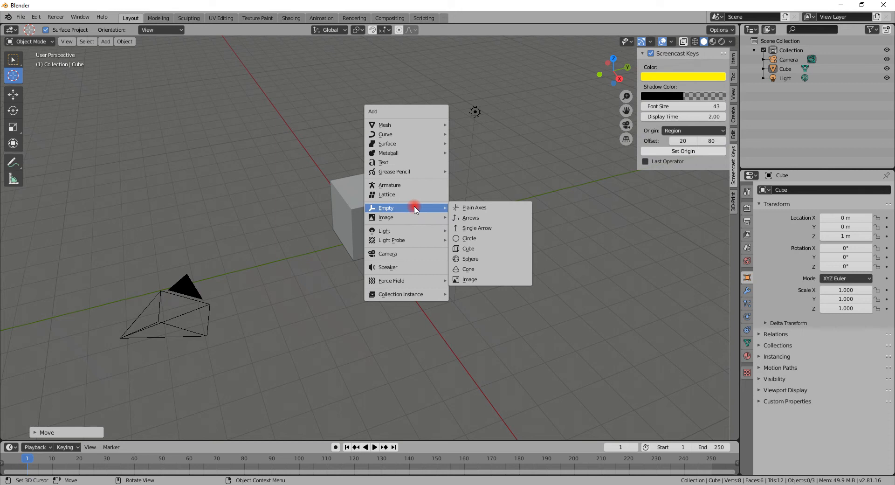
left_click(469, 209)
left_click(383, 183)
key("Tab")
left_click(379, 175)
key("Tab")
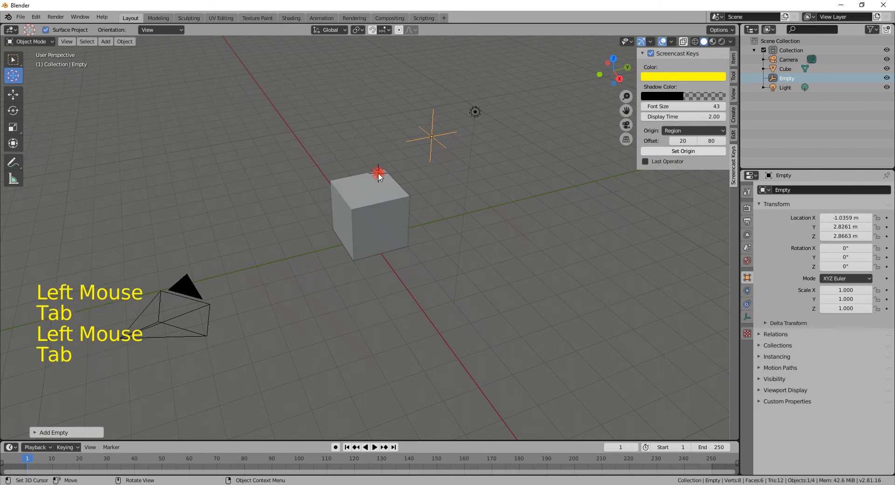
Snap the 3D cursor to the cube's rear top corner vertex in Edit Mode, and return to Object Mode
left_click(13, 59)
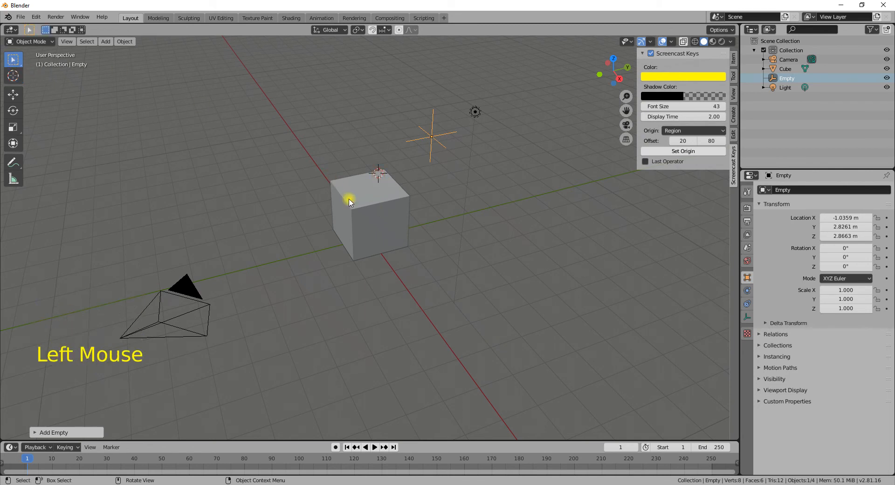
left_click(350, 200)
key("Tab")
left_click(384, 169)
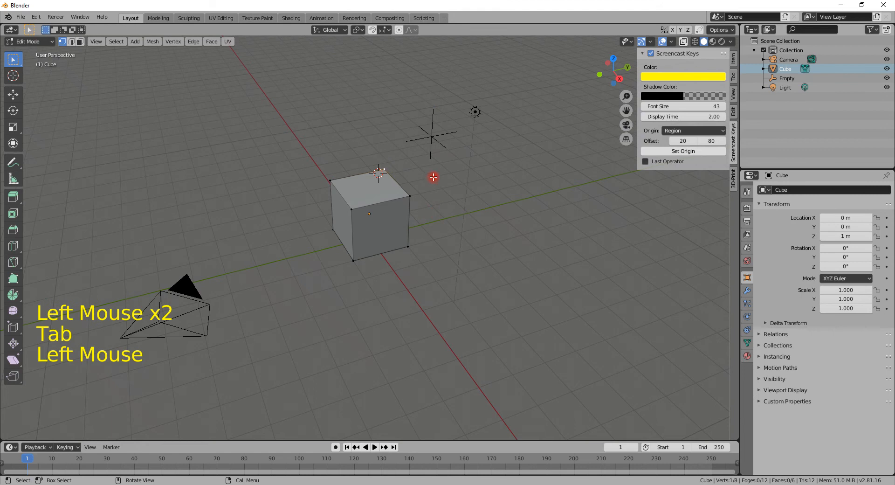
key("shift+a")
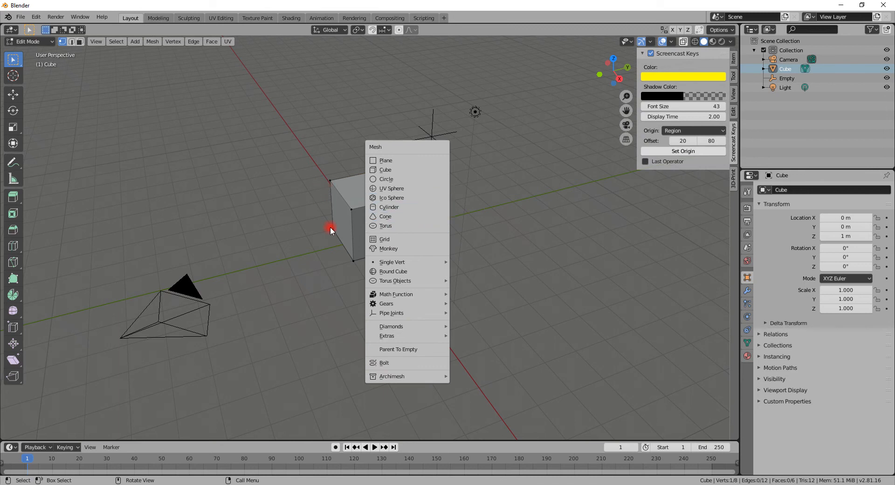
key("shift+a")
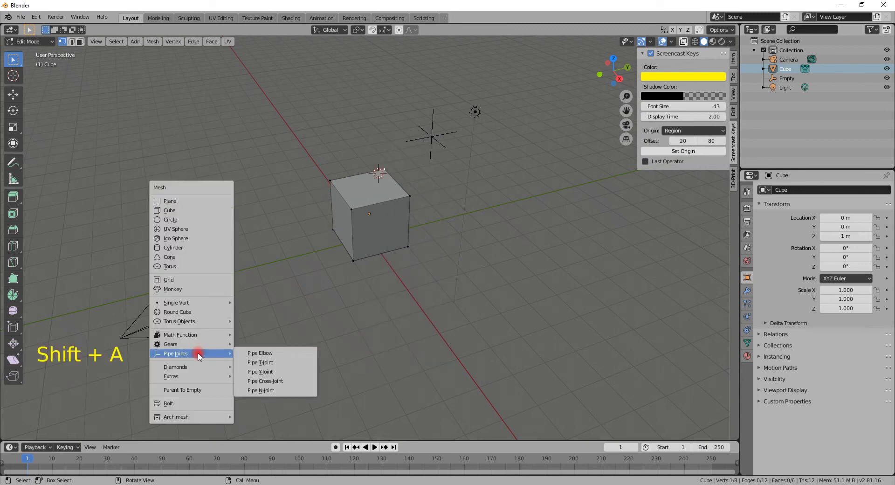
key("shift+a")
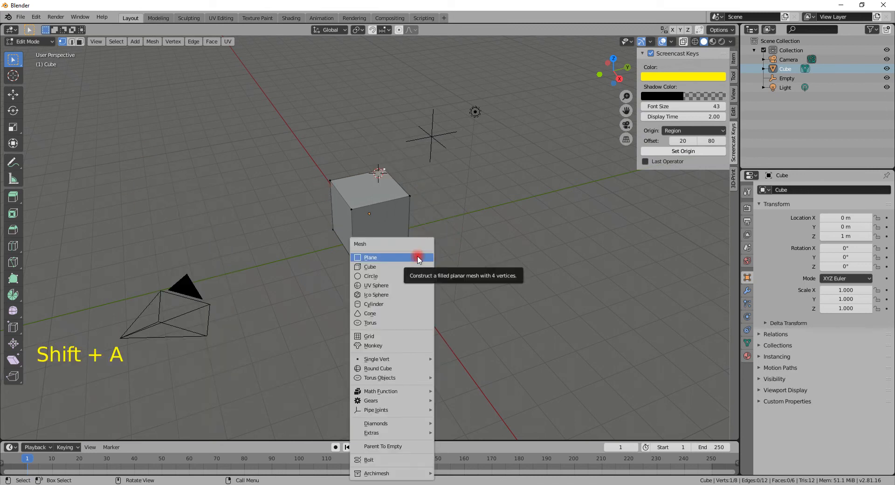
key("shift+s")
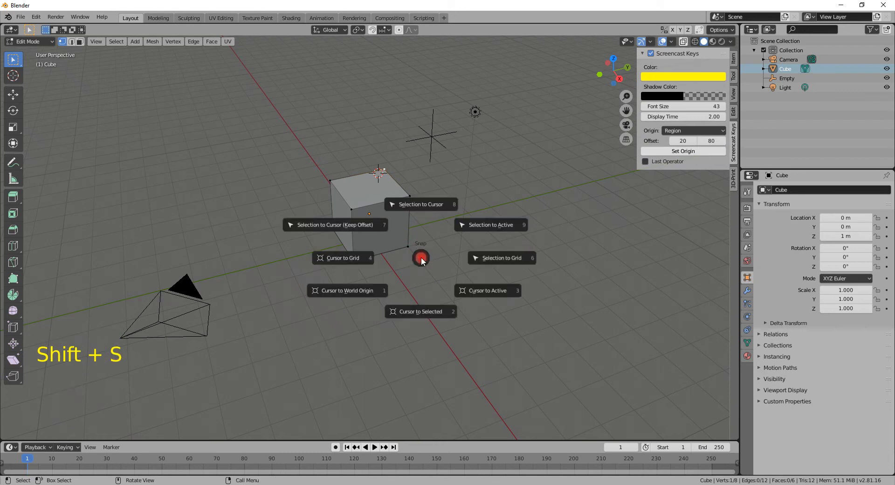
left_click(422, 309)
key("Tab")
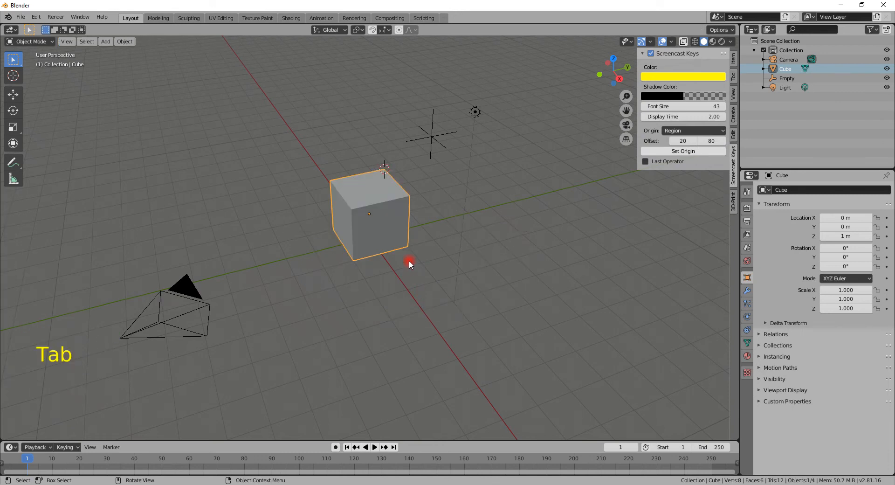
Try adding a Plain Axes empty with the 3D cursor snapped to the selected cube's origin, and undo the addition
key("shift+s")
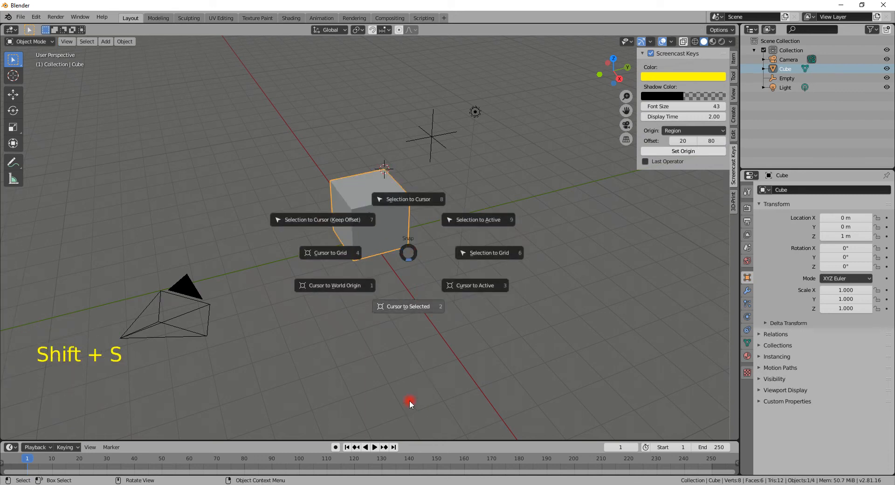
left_click(409, 365)
key("shift+a")
mouse_move(410, 364)
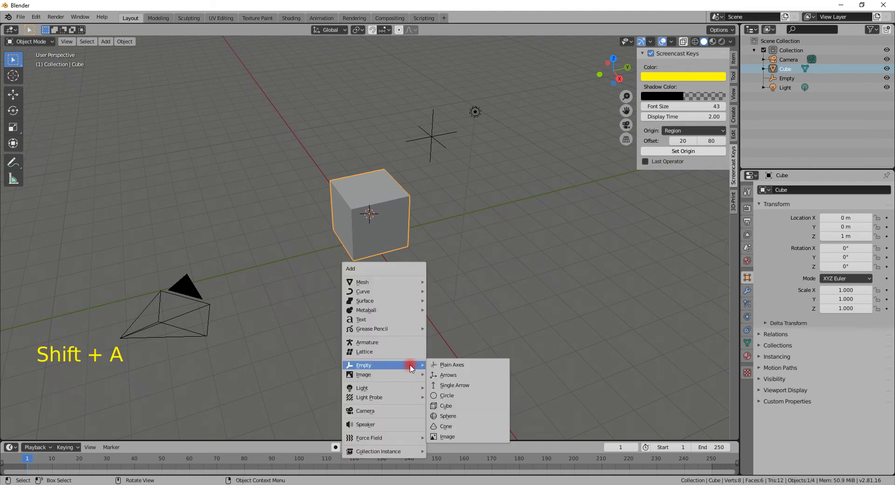
left_click(440, 367)
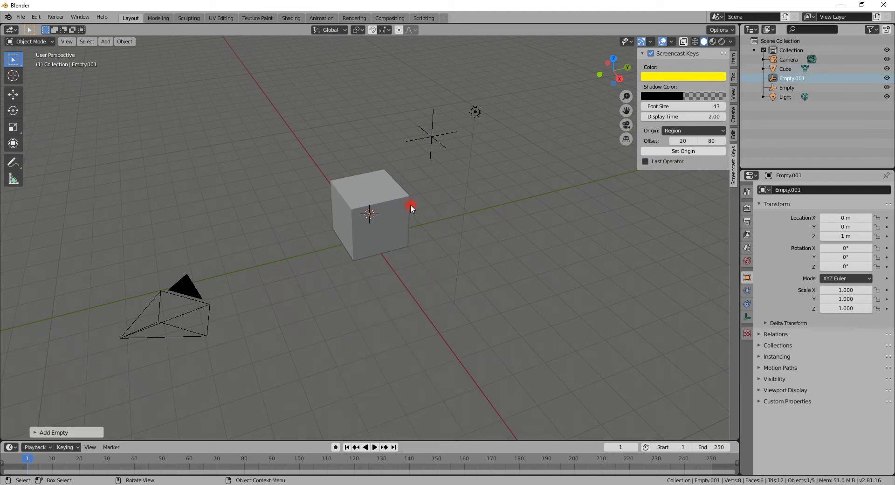
key("ctrl+z")
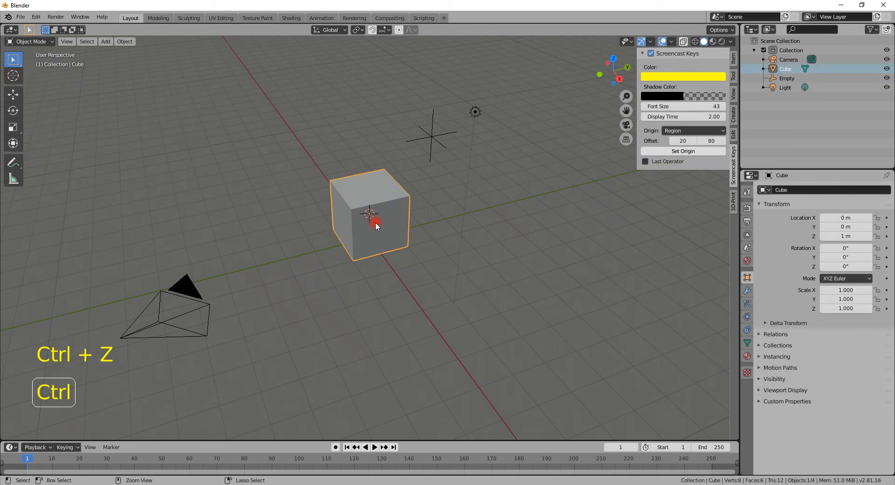
Snap the 3D cursor back to the cube's selected rear top vertex, and leave Edit Mode
key("Tab")
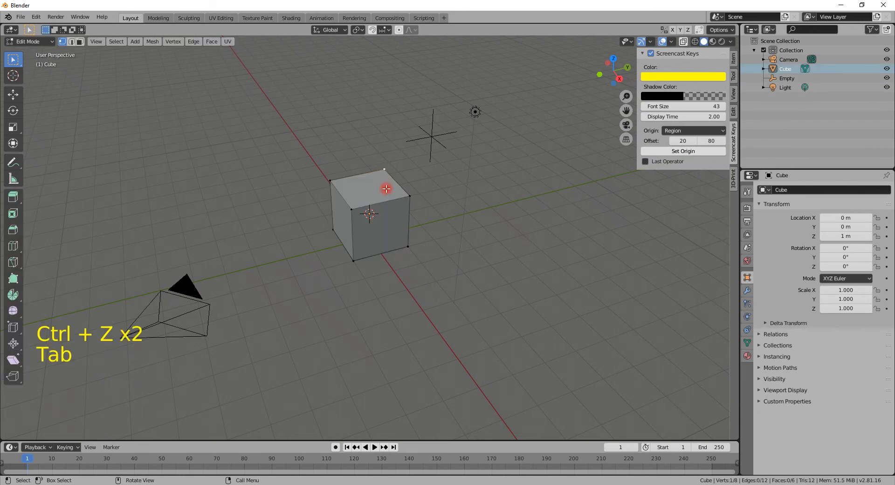
key("shift+s")
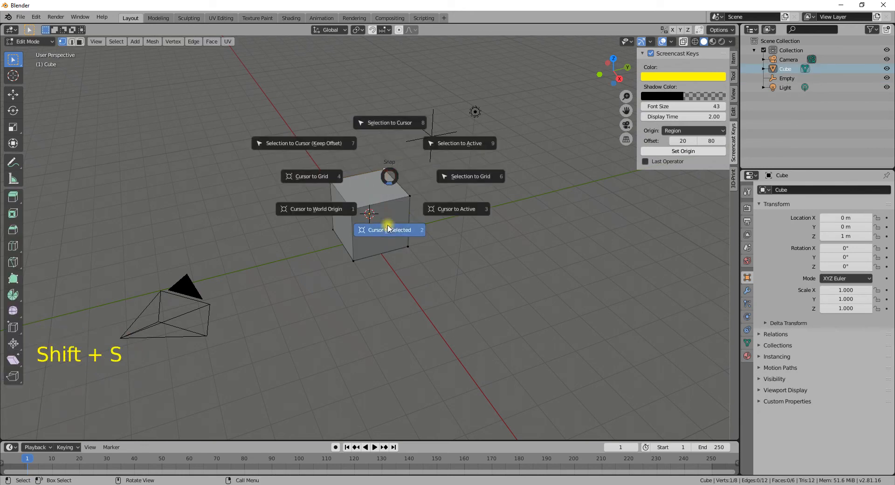
left_click(386, 220)
key("Tab")
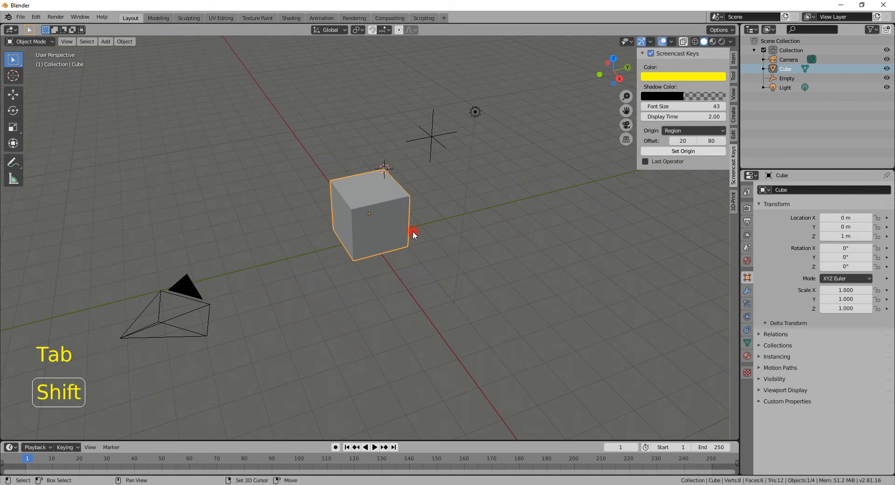
Add an Arrows empty at the 3D cursor and delete the Plain Axes empty behind the cube
key("shift+a")
mouse_move(413, 232)
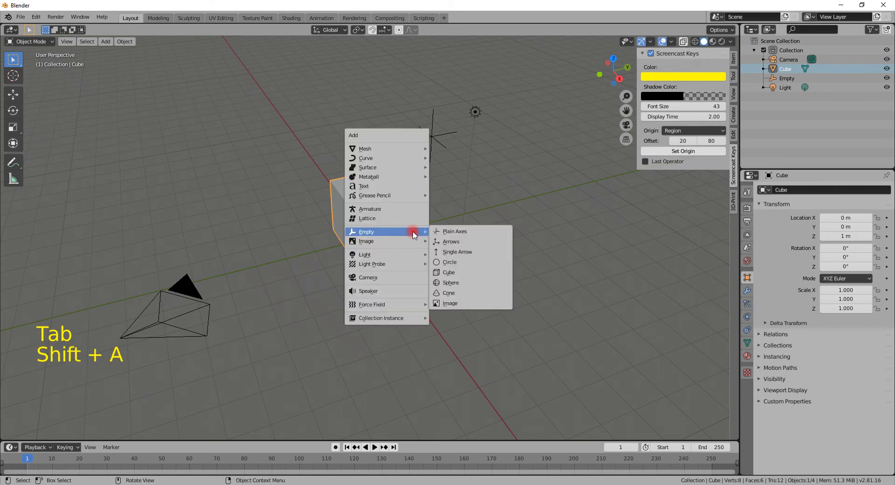
left_click(450, 242)
left_click(437, 135)
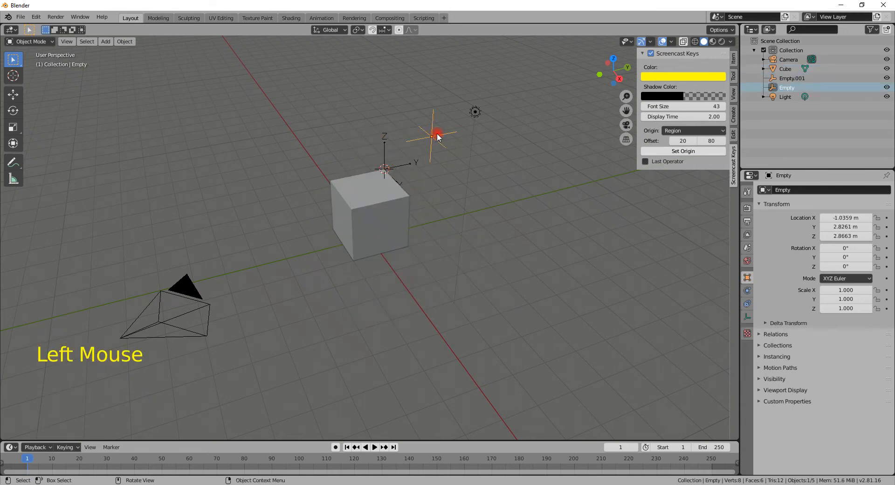
key("Delete")
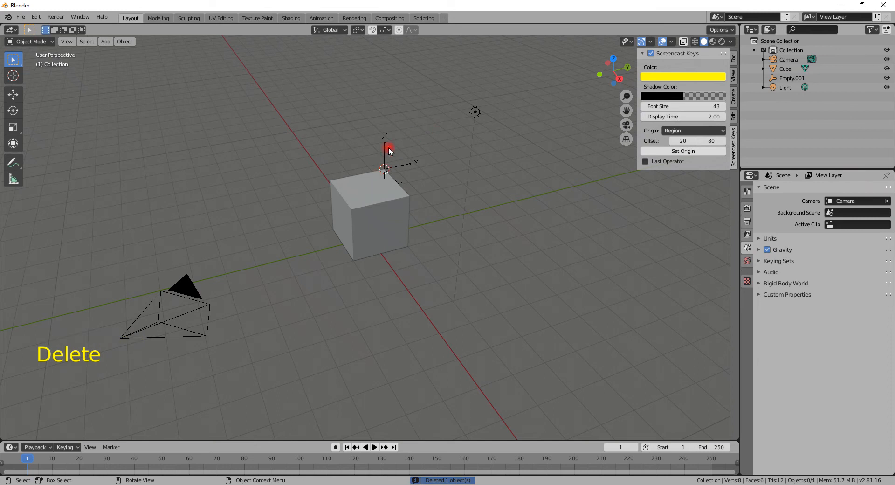
Snap the 3D cursor to the cube's front top corner vertex and add a second Arrows empty there
left_click(369, 192)
key("Tab")
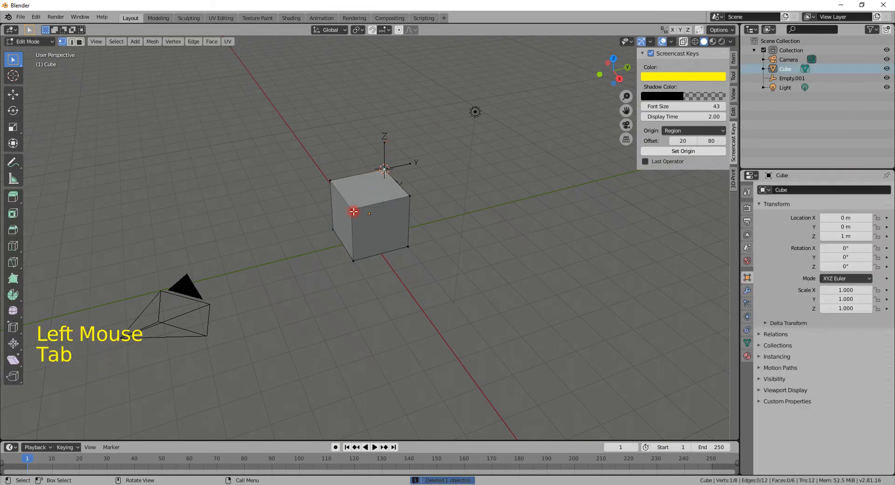
left_click(413, 253)
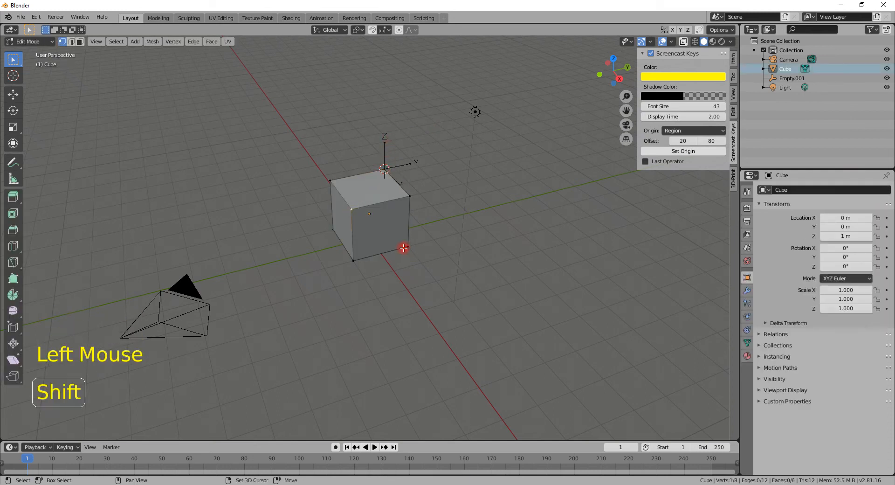
key("shift+s")
left_click(400, 299)
key("Tab")
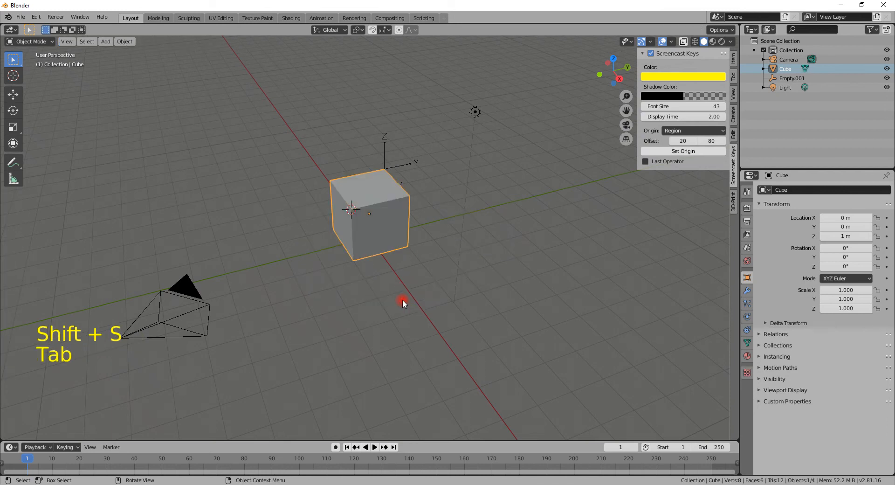
key("shift+a")
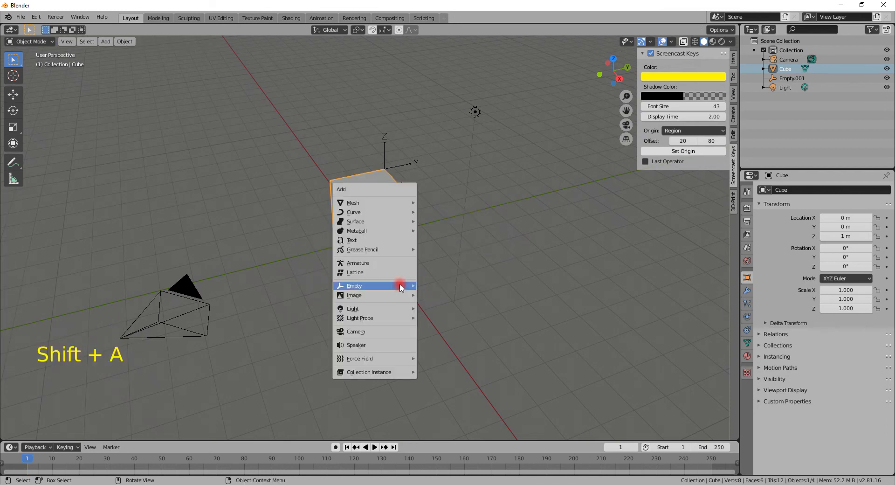
mouse_move(401, 286)
left_click(435, 296)
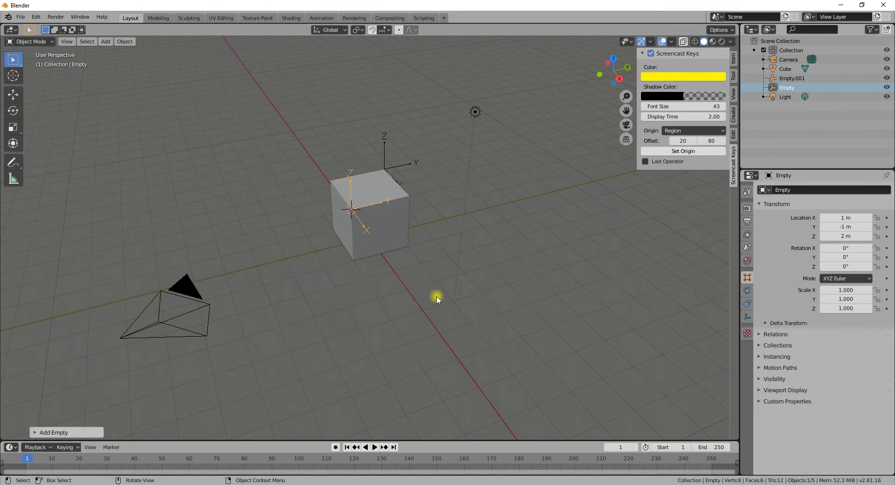
Delete the cube to inspect the two Arrows empties on their own, and undo the deletion
left_click(394, 231)
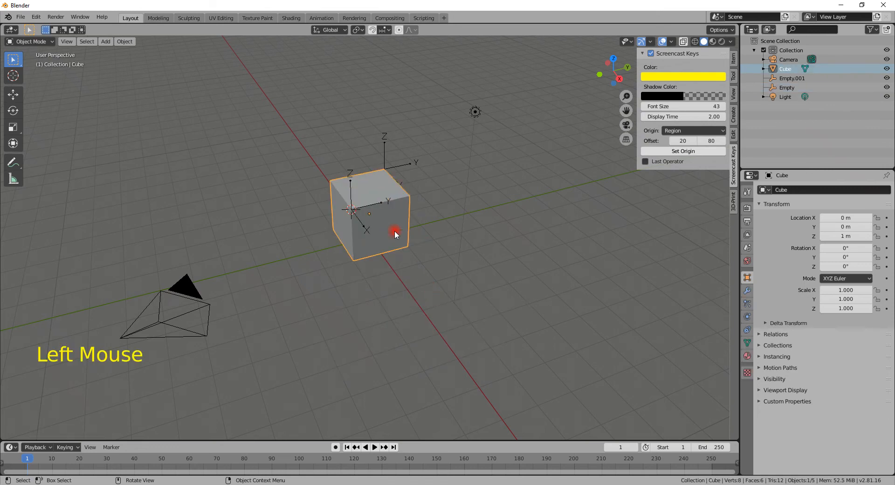
key("Delete")
middle_click_drag(394, 231, 336, 230)
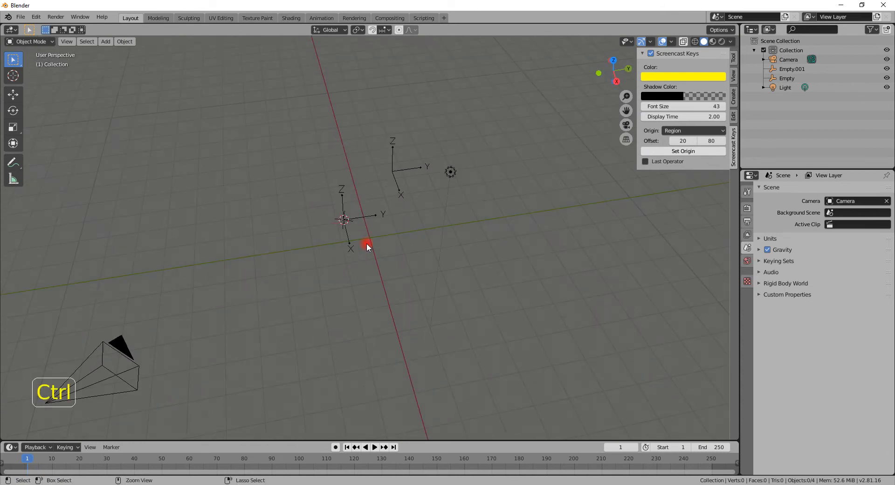
key("ctrl+z")
Snap the 3D cursor to the cube's bottom corner vertex below the front Arrows empty in wireframe shading, and leave Edit Mode
key("Tab")
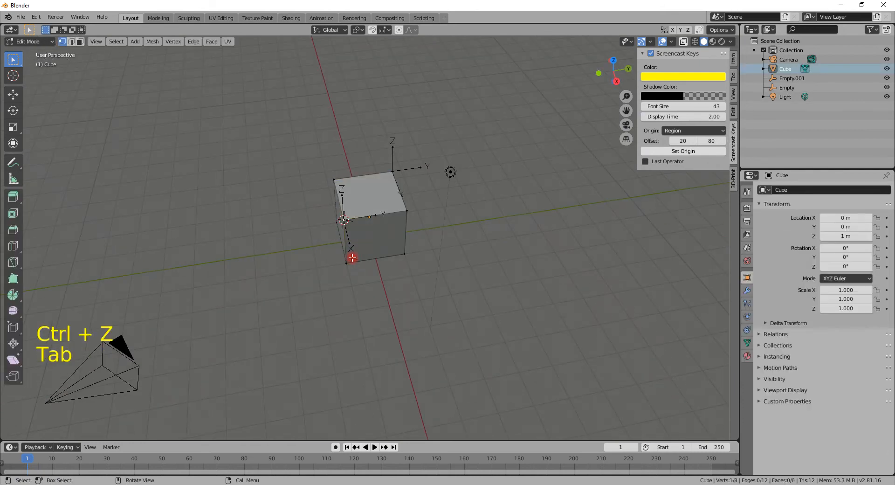
left_click(346, 264)
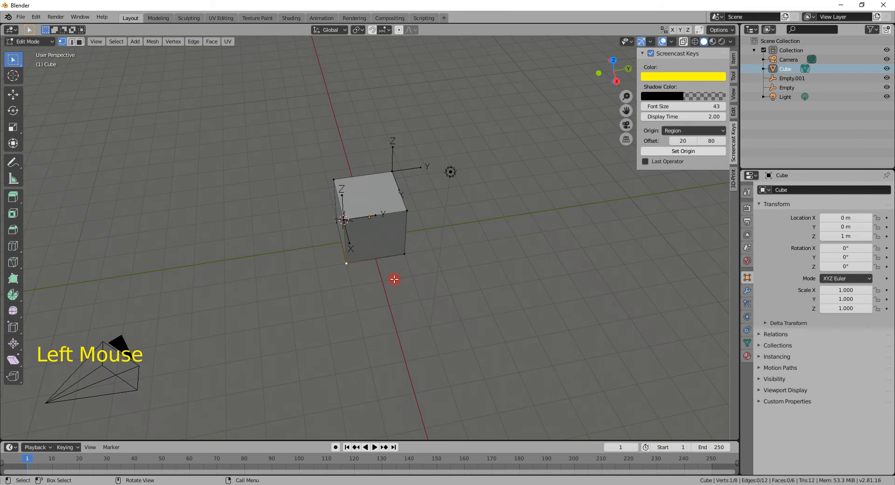
key("shift")
key("shift+z")
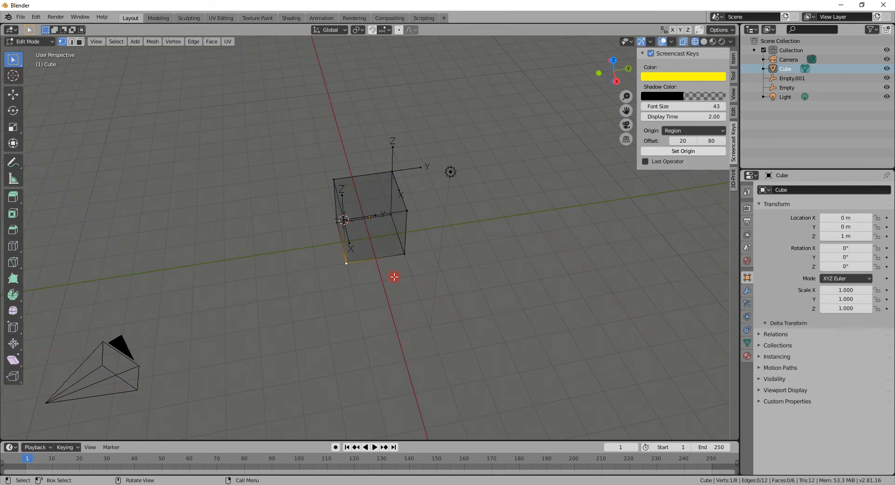
key("shift+s")
left_click(402, 329)
key("Tab")
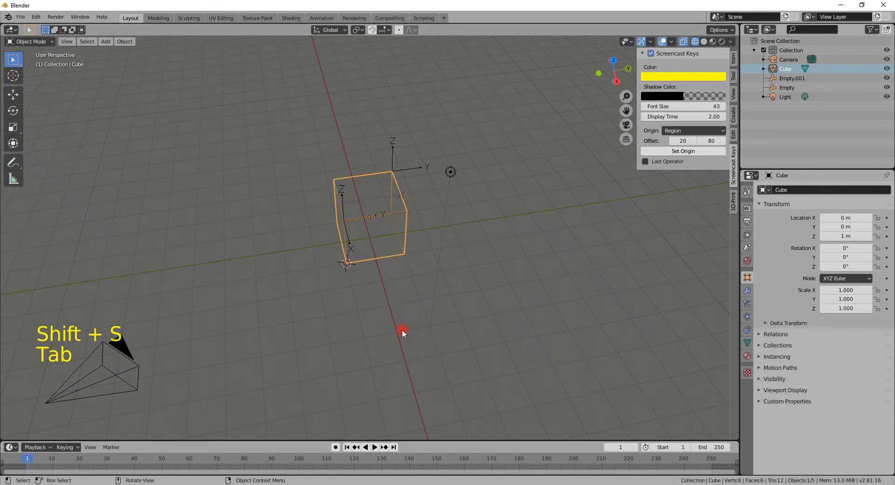
Add a third Arrows empty at the 3D cursor on the cube's front bottom corner
key("shift+a")
mouse_move(400, 319)
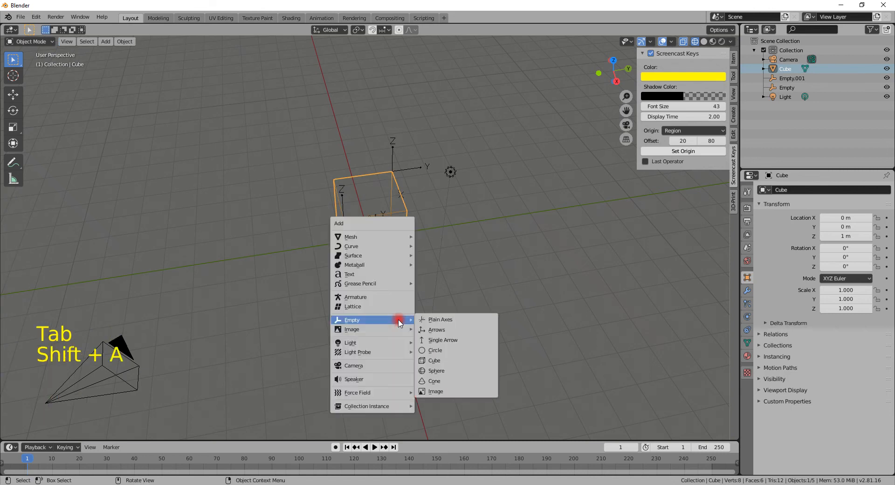
left_click(450, 329)
middle_click_drag(449, 326, 413, 254)
Return the viewport to Solid shading and delete the cube, leaving the three Arrows empties for inspection
key("Tab")
key("z")
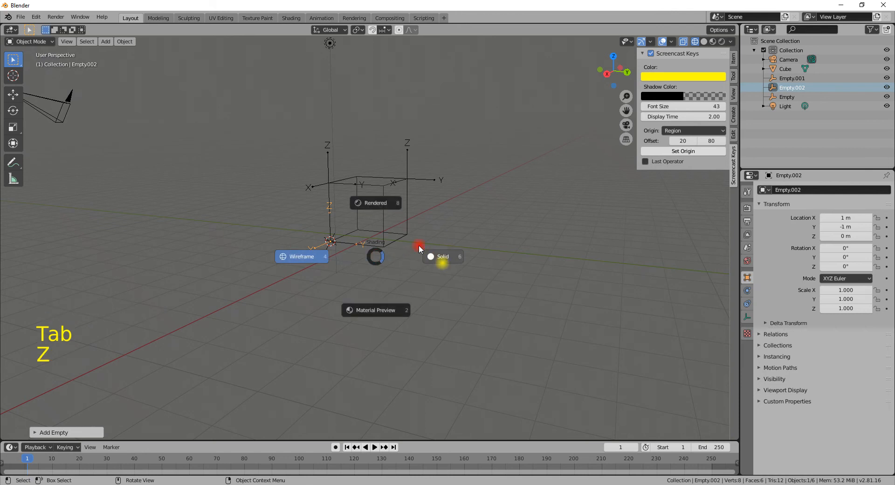
left_click(385, 224)
key("Delete")
middle_click_drag(382, 222, 368, 281)
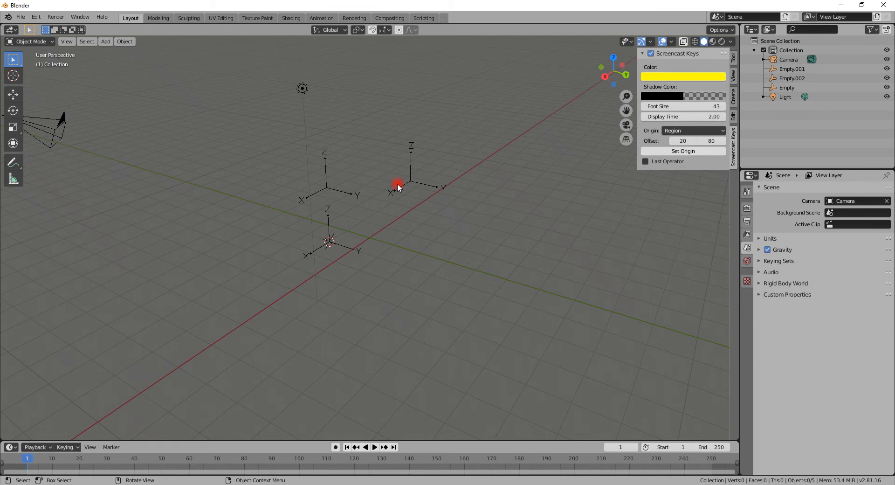
middle_click_drag(385, 197, 337, 217)
Select all three Arrows empties and delete them from the scene
left_click(326, 189)
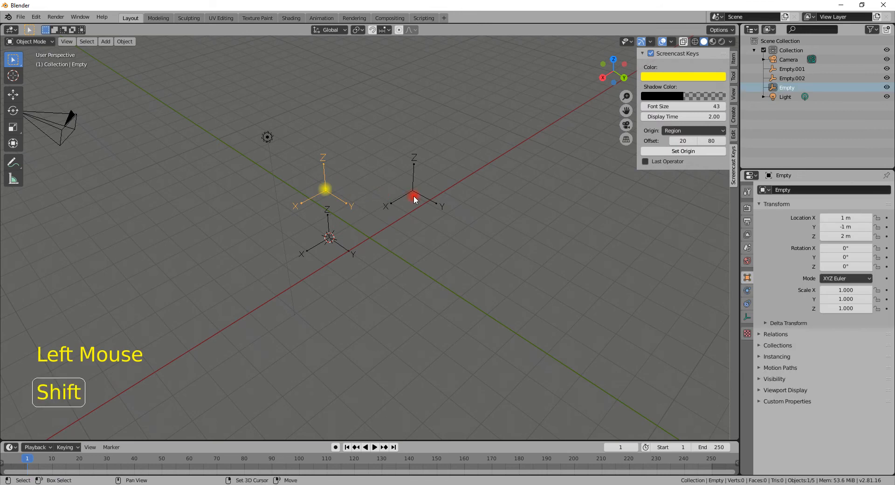
left_click(413, 192, "shift")
left_click(335, 241, "shift")
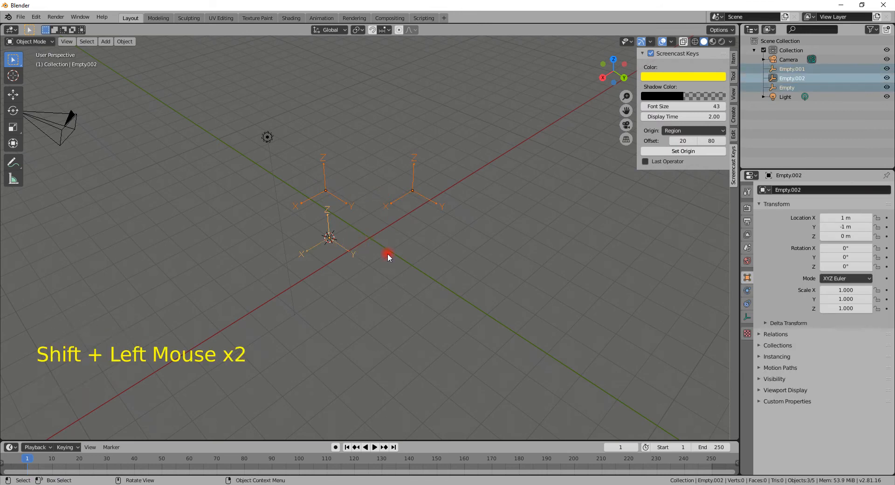
key("Delete")
Dismiss the choice of empty types and open the Snap options for the 3D cursor
key("shift+a")
mouse_move(387, 254)
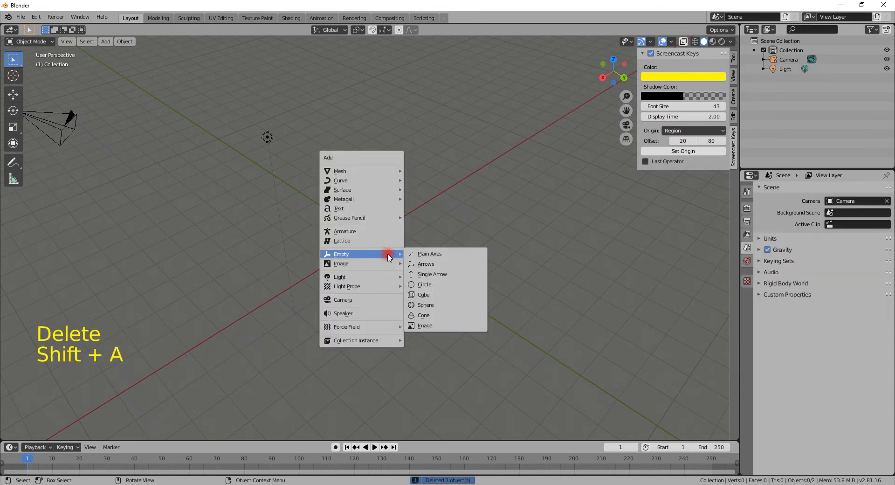
key("shift+s")
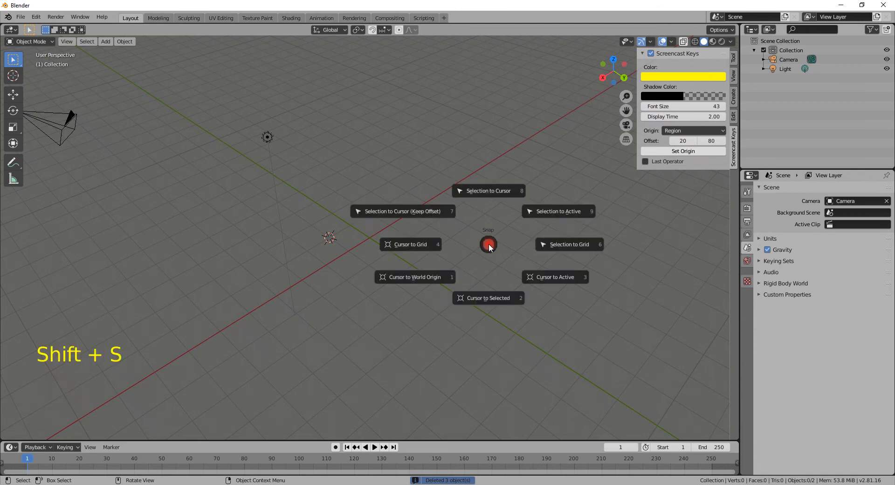
Snap the 3D cursor to the world origin and add an image empty there
left_click(414, 277)
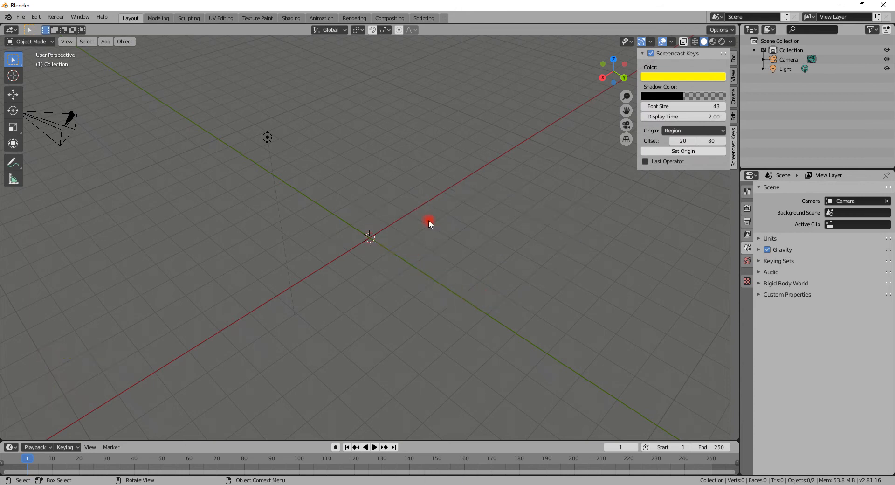
key("shift")
key("shift+a")
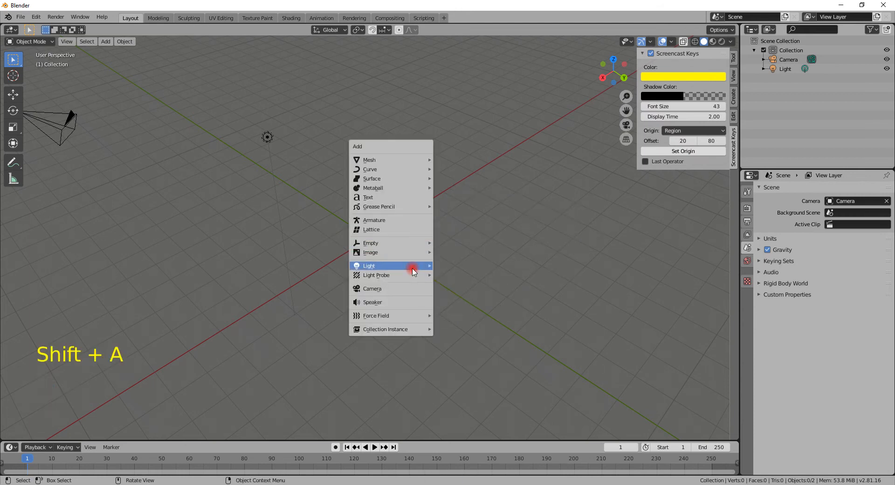
left_click(410, 243)
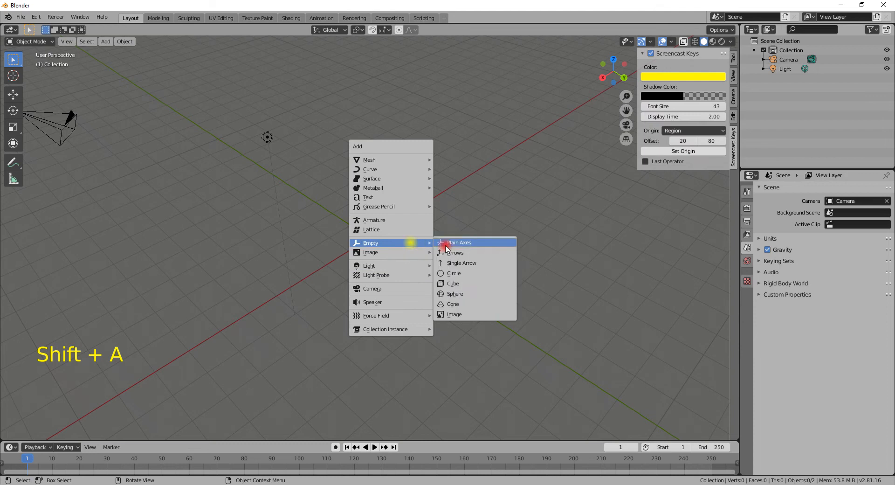
left_click(468, 315)
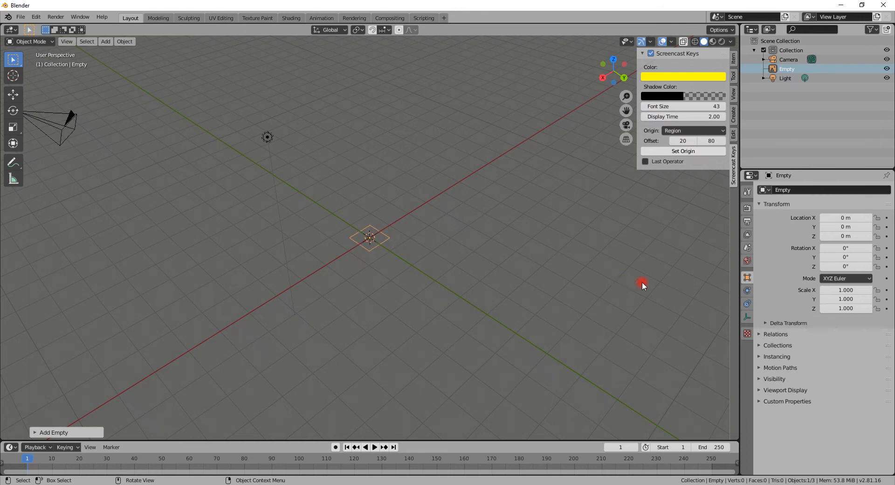
Load AALTO1.jpg from the Background images folder into the image empty
left_click(748, 318)
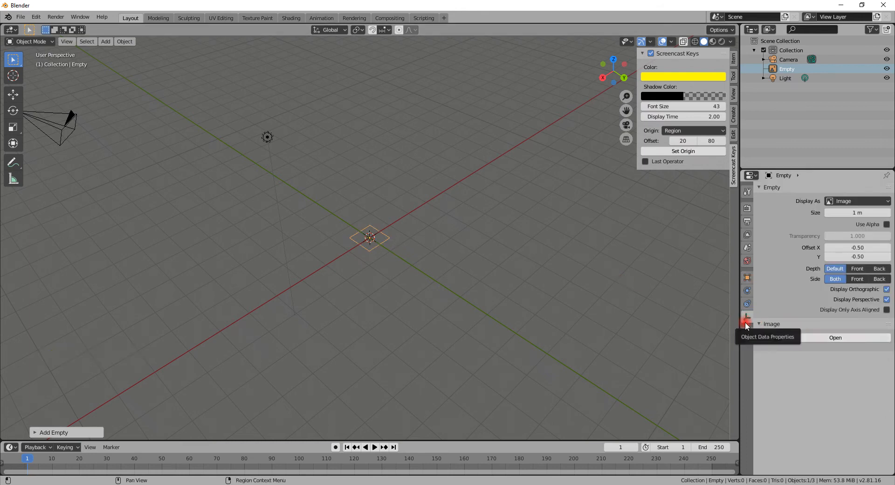
left_click(829, 338)
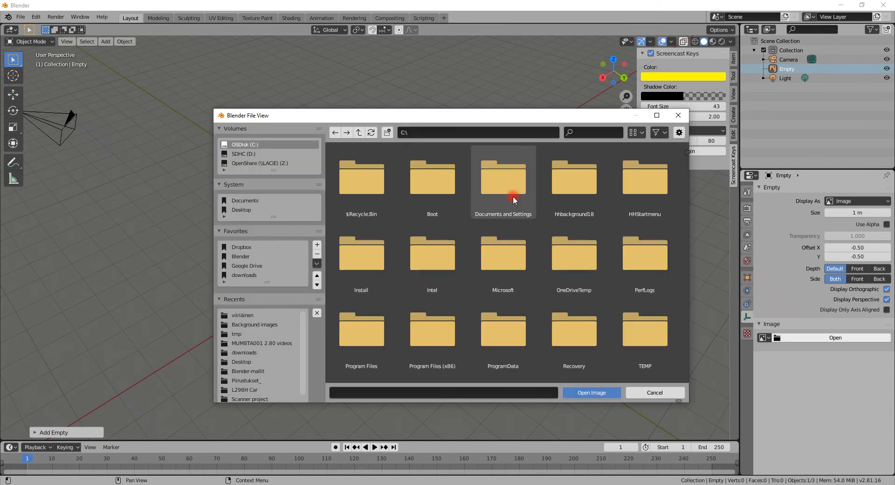
left_click(248, 326)
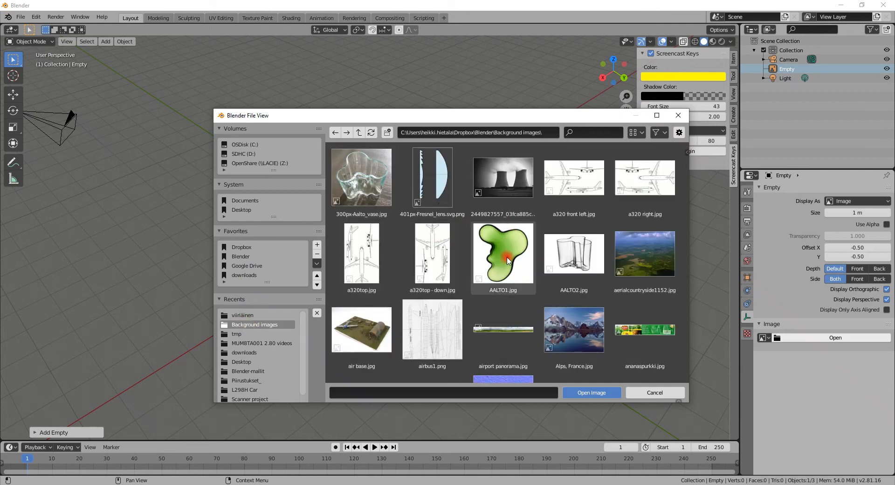
left_click(508, 260)
left_click(602, 394)
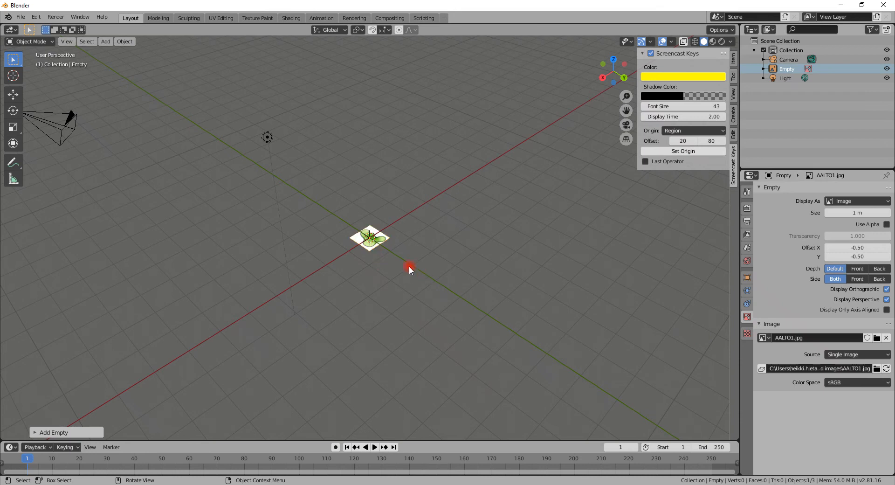
Scale the reference image up to about ten times its size and lower it by about 0.01 m along global Z
key("s")
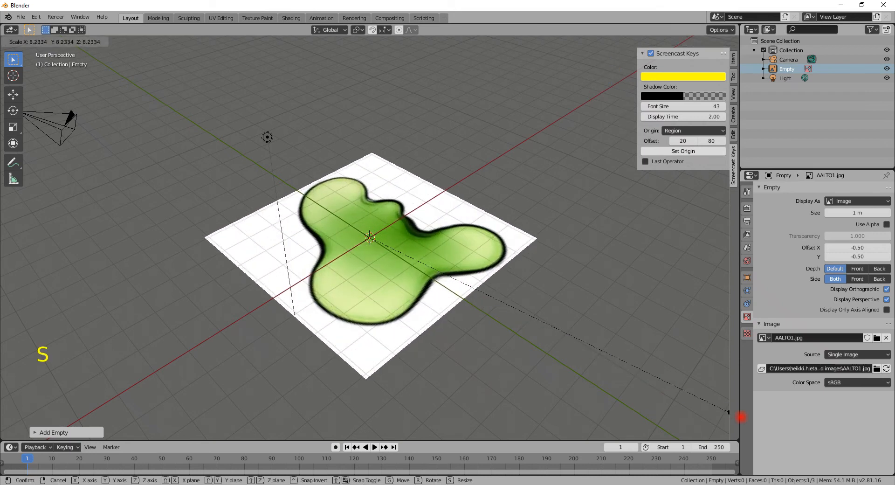
left_click(97, 38)
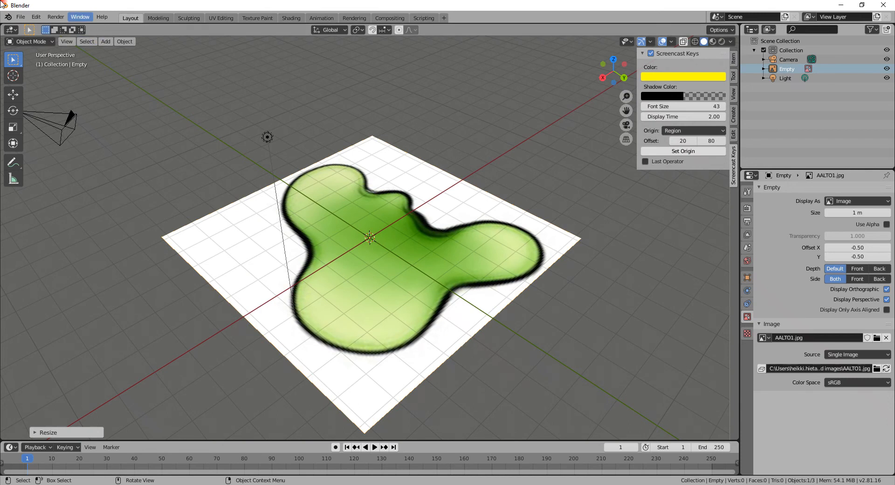
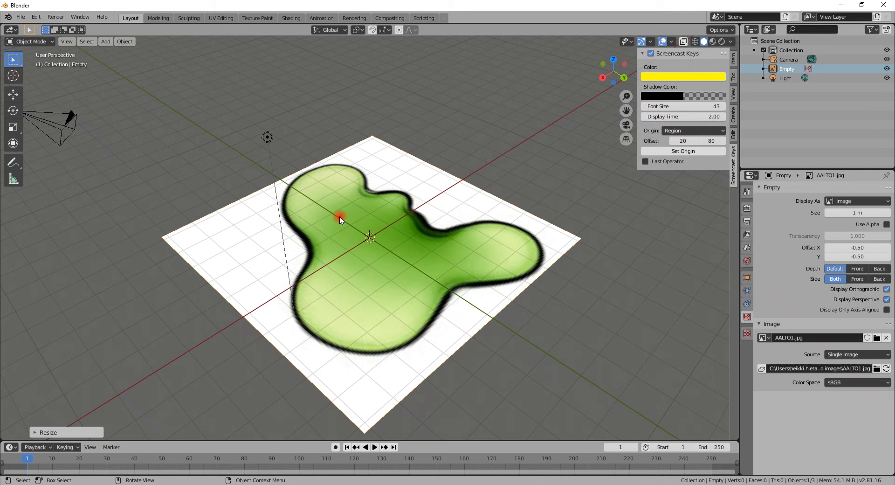
key("KP_7")
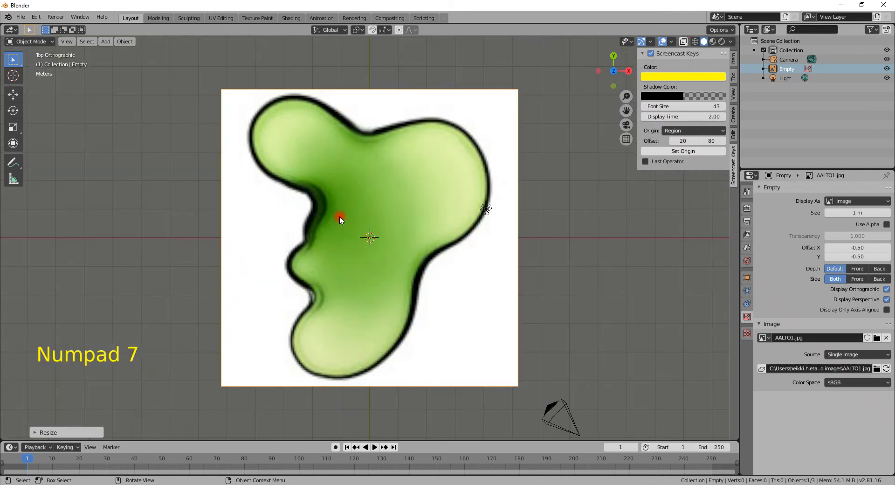
key("shift+a")
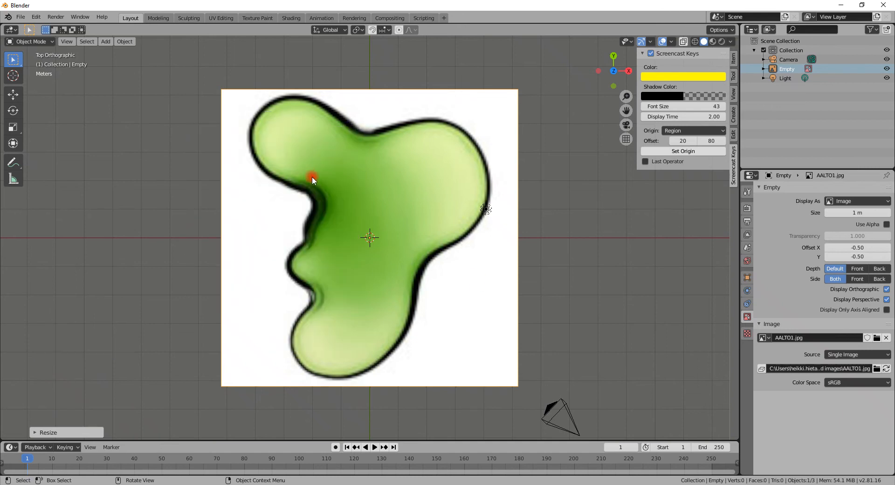
middle_click_drag(436, 236, 417, 281)
left_click(419, 284)
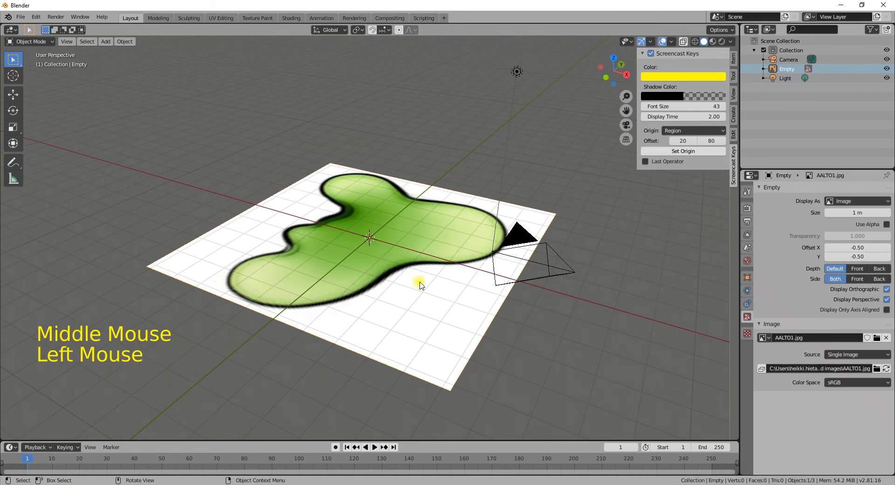
key("g")
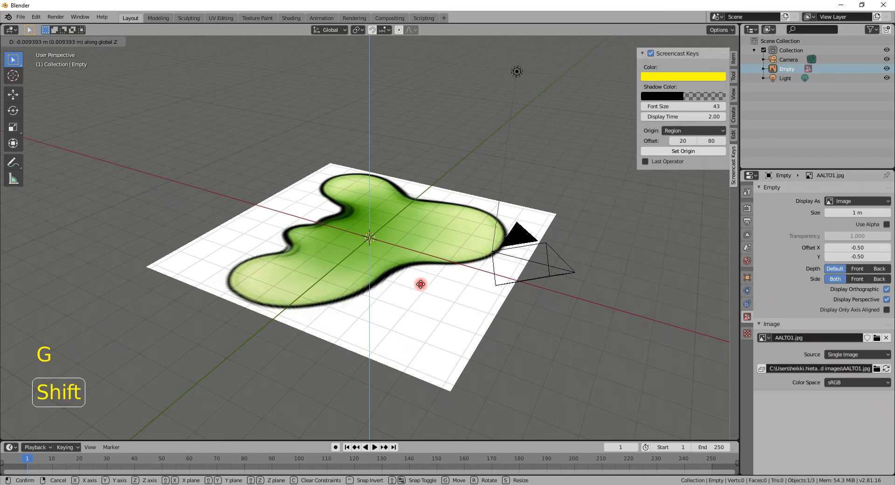
left_click(421, 287)
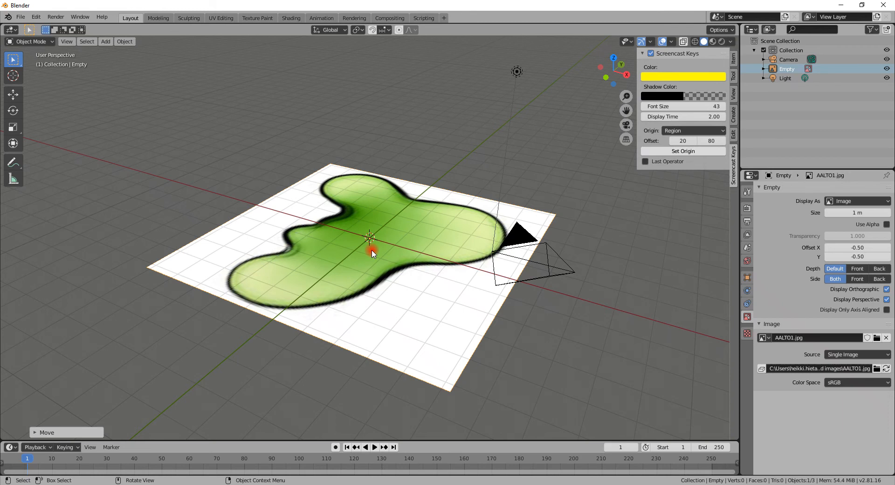
In top view, add a Bezier circle at the origin and scale it up until it nearly spans the reference image
key("KP_7")
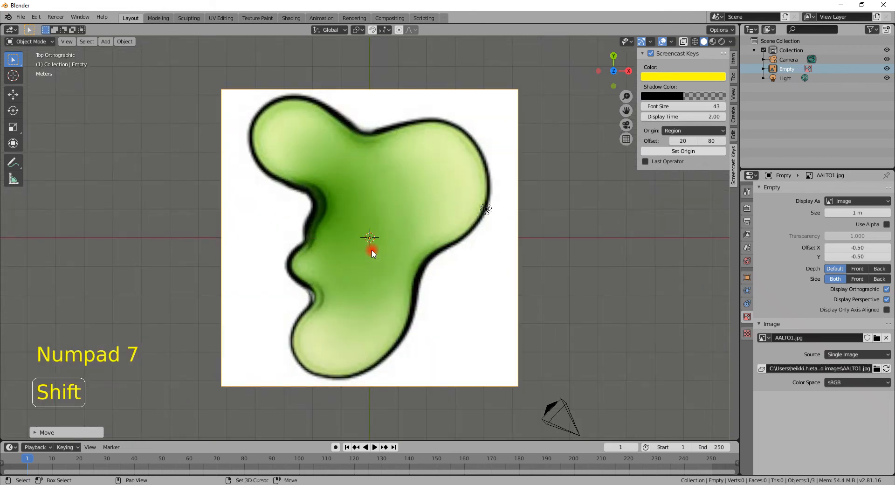
key("shift+a")
mouse_move(373, 252)
mouse_move(357, 176)
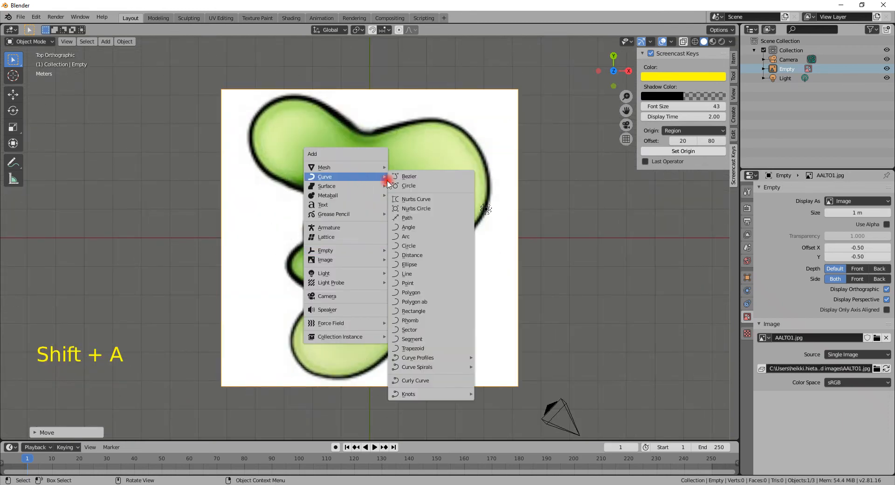
left_click(421, 187)
key("s")
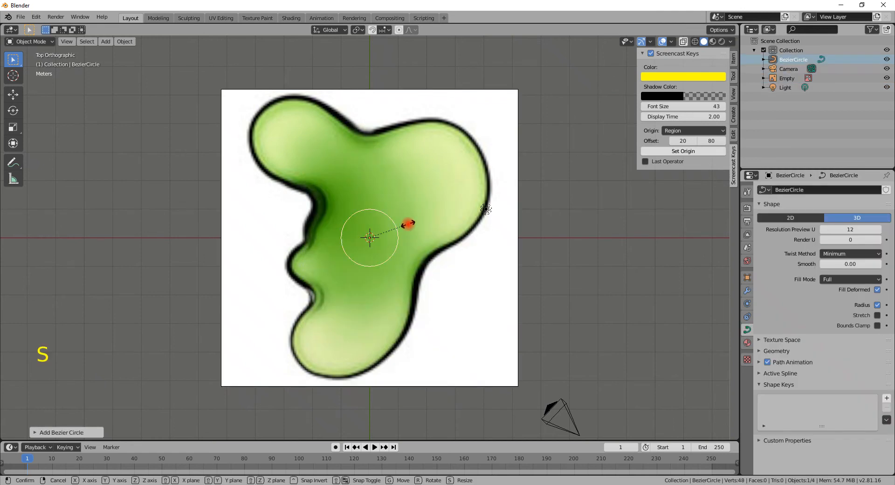
left_click(557, 327)
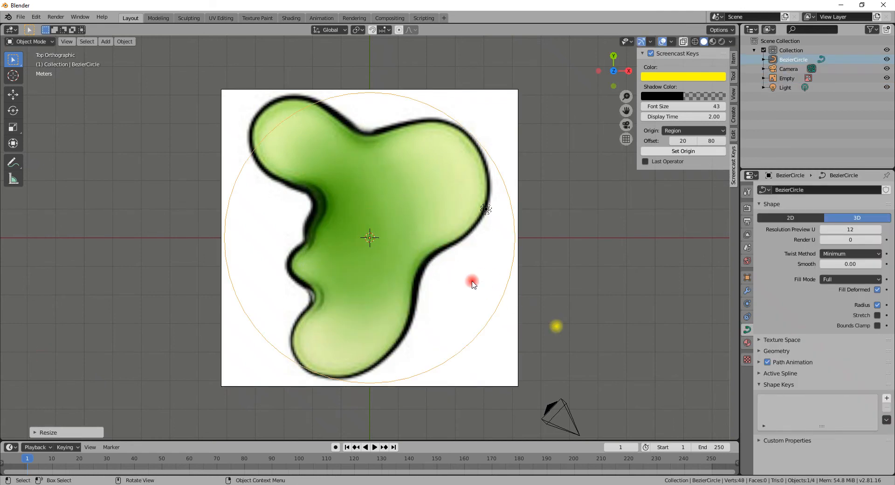
In Edit Mode, move the circle's left control point to the shape's inward bend and its top point onto the upper-left lobe's outline
key("Tab")
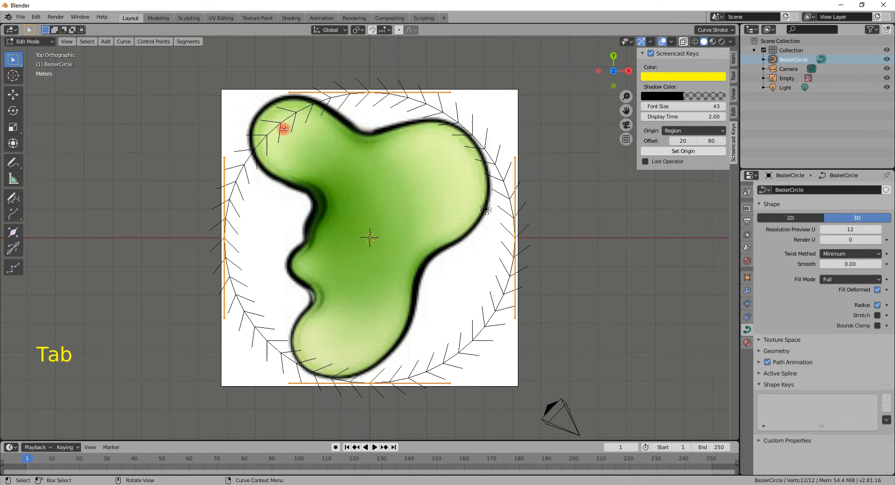
left_click(224, 238)
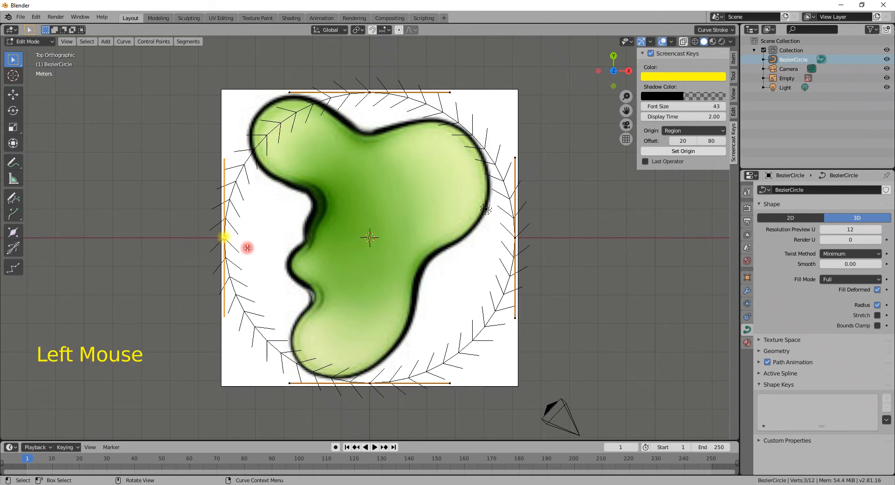
key("g")
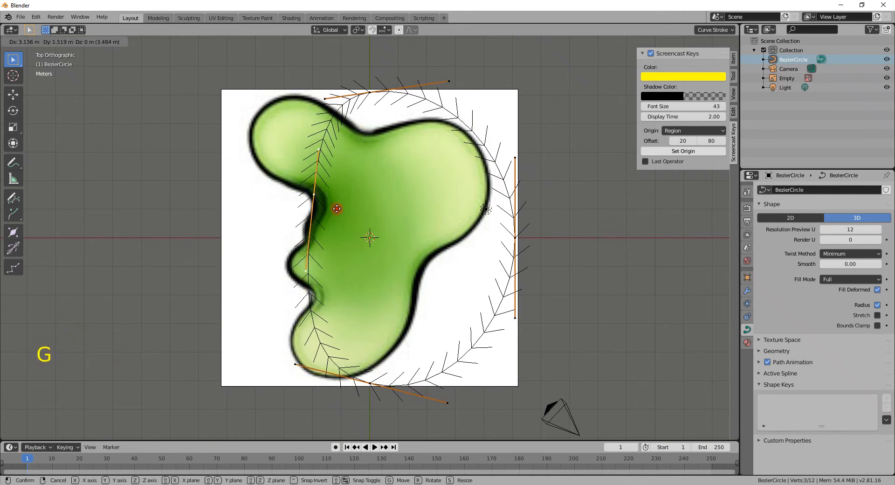
left_click(337, 212)
left_click(370, 93)
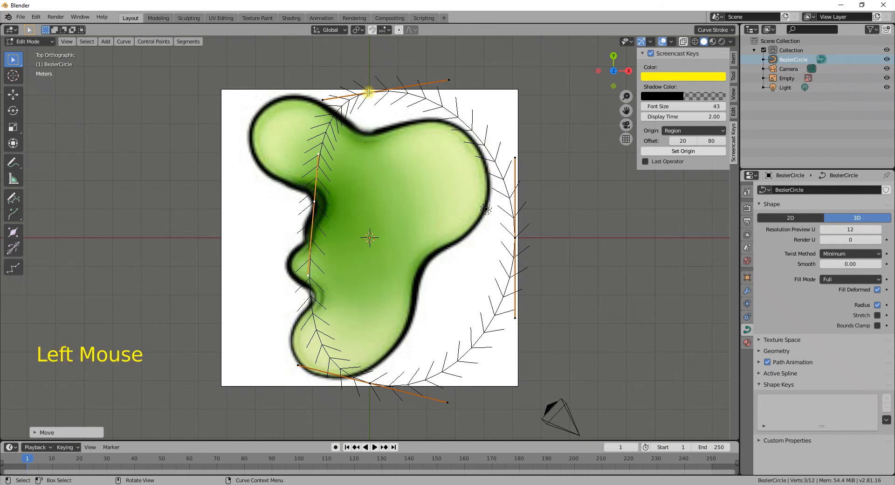
key("g")
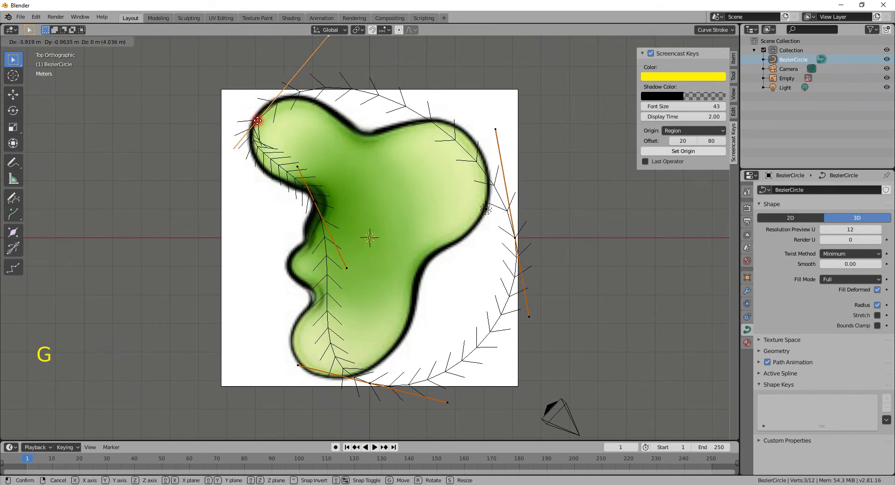
left_click(256, 118)
Move the upper handle of the inward-bend control point onto the outline beneath the upper-left lobe and check the curve in Object Mode
left_click(294, 166)
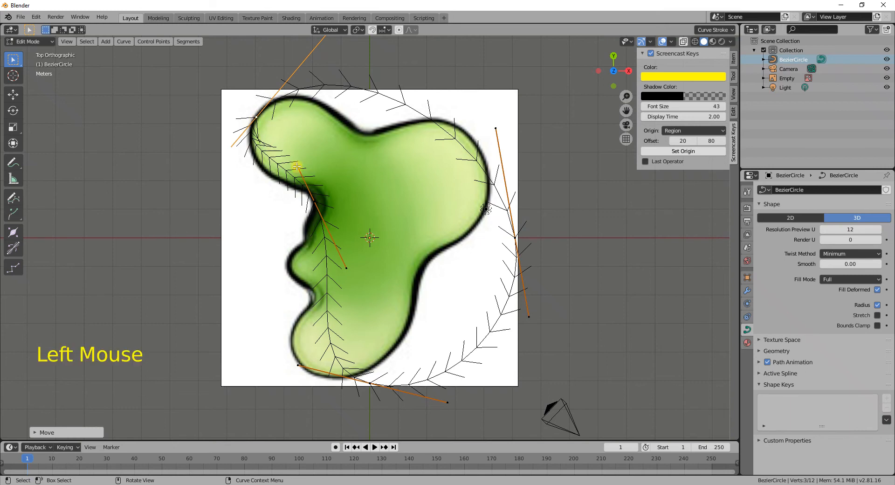
key("g")
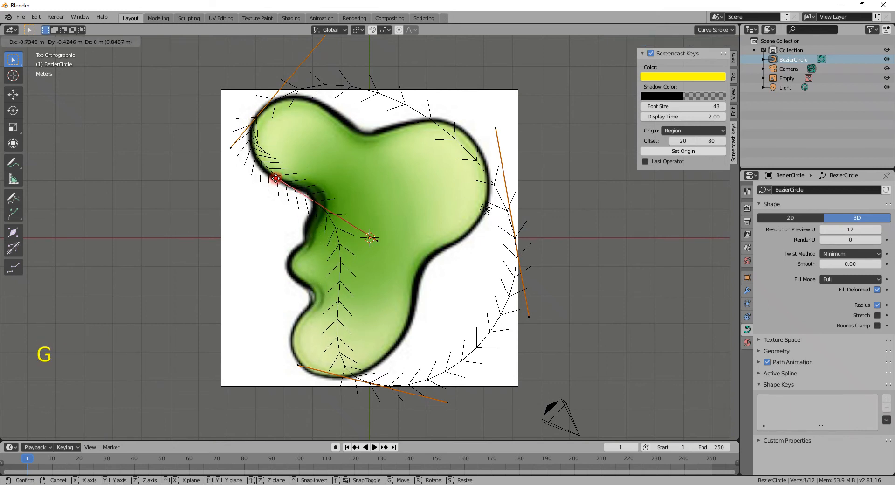
left_click(276, 179)
key("Tab")
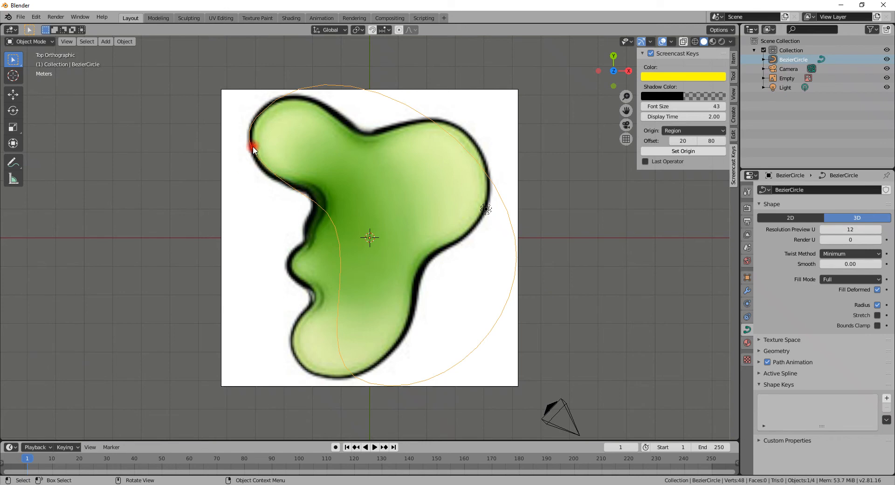
key("Tab")
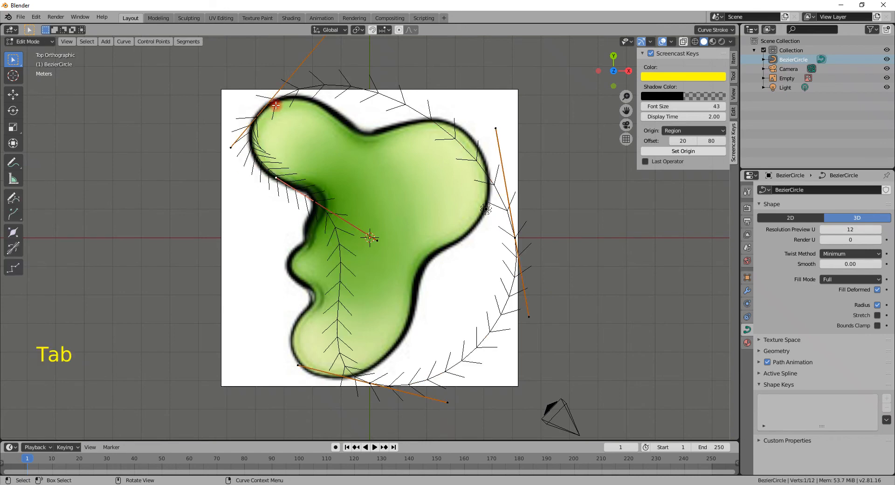
Shorten the upper handle of the upper-left lobe's control point by scaling it to about 0.73
left_click(320, 46)
middle_click_drag(348, 65, 328, 105, "shift")
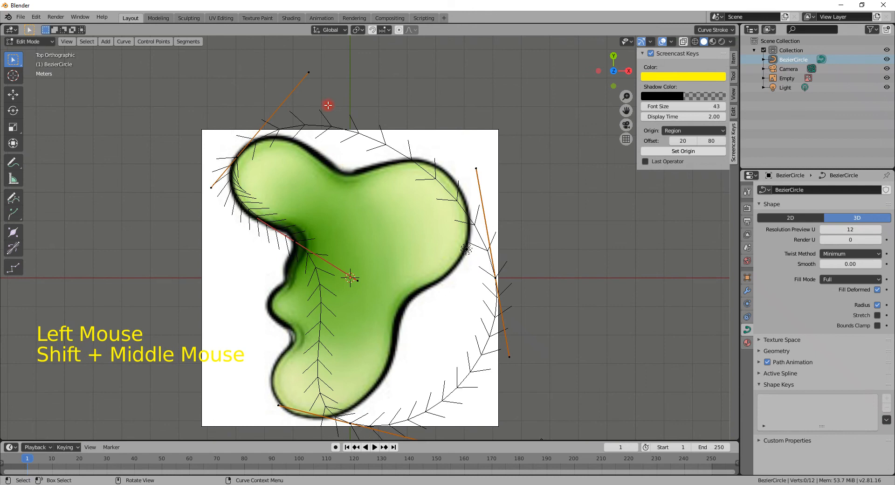
left_click(309, 72)
key("s")
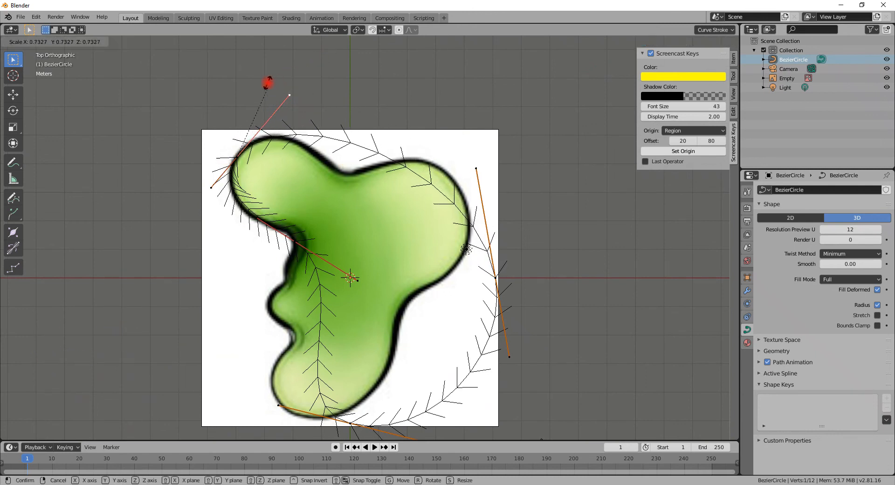
left_click(278, 95)
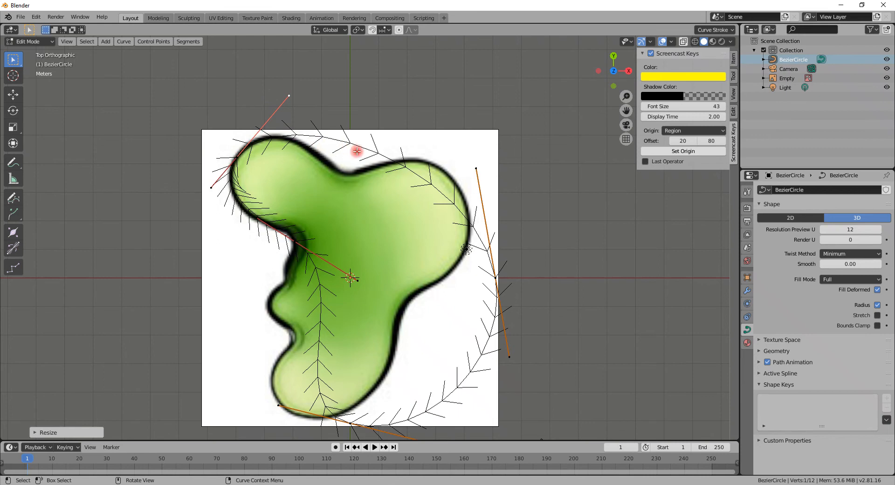
Subdivide the segment between the upper-left lobe's control point and the rightmost point, and move the new point onto the upper-left lobe's right-hand outline
left_click(496, 277, "shift")
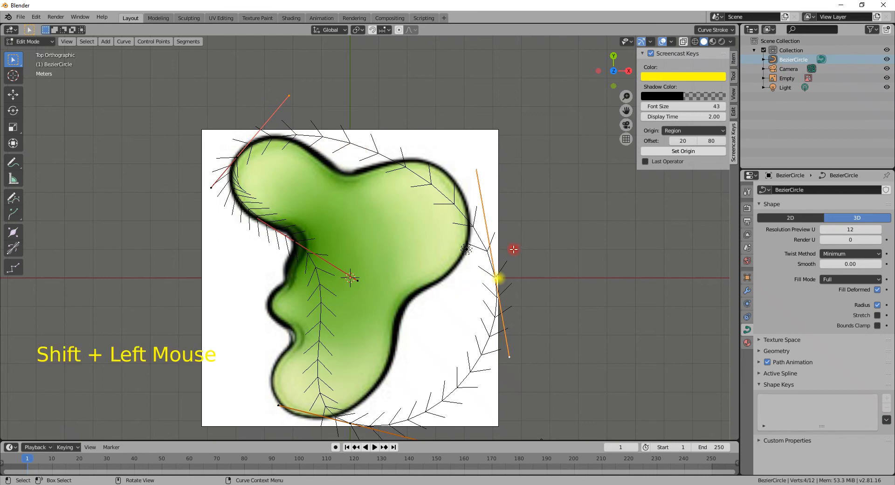
left_click(240, 151)
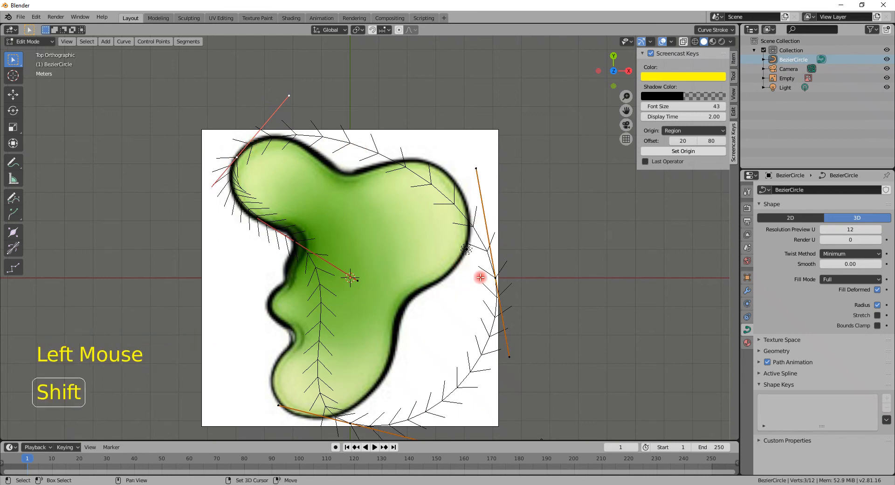
left_click(495, 277, "shift")
right_click(496, 277)
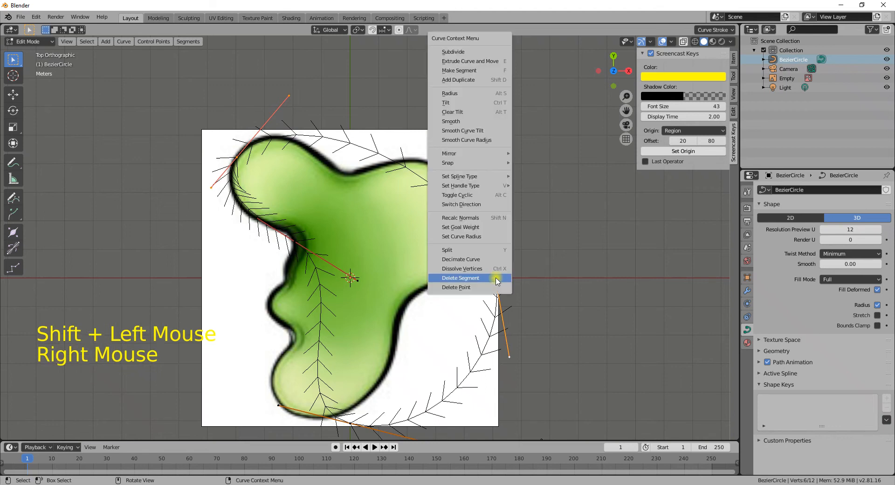
left_click(484, 54)
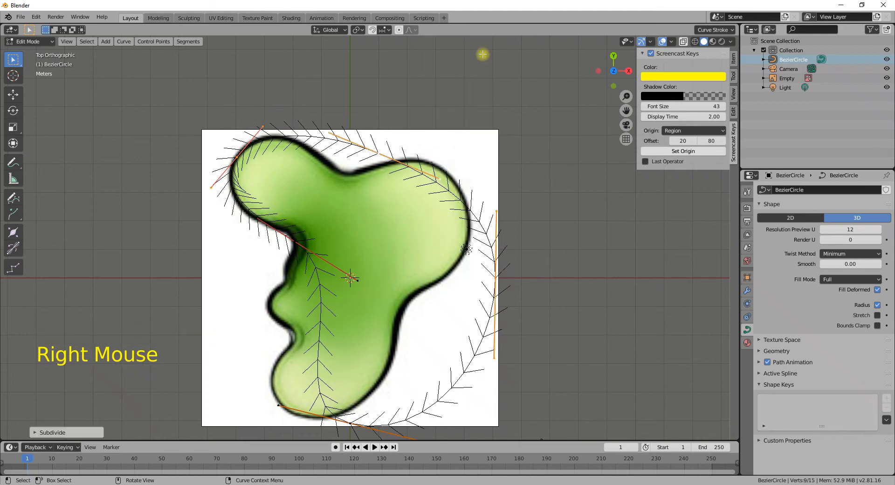
left_click(375, 153)
key("g")
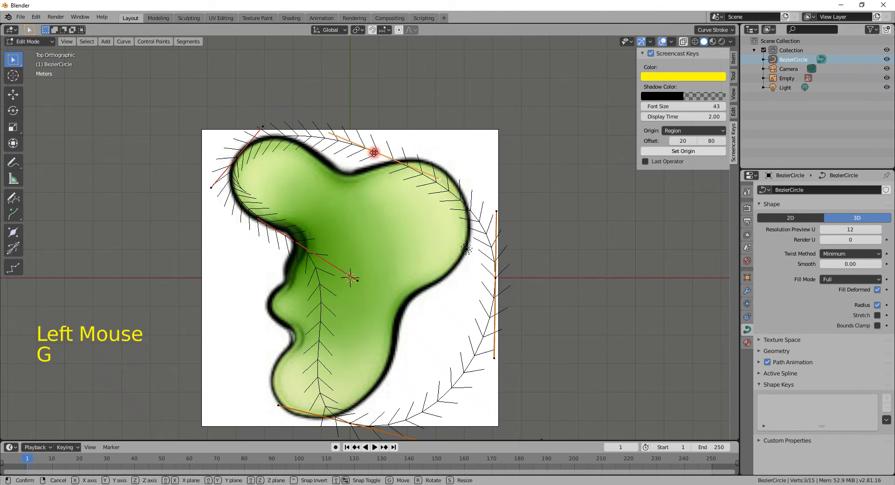
left_click(318, 153)
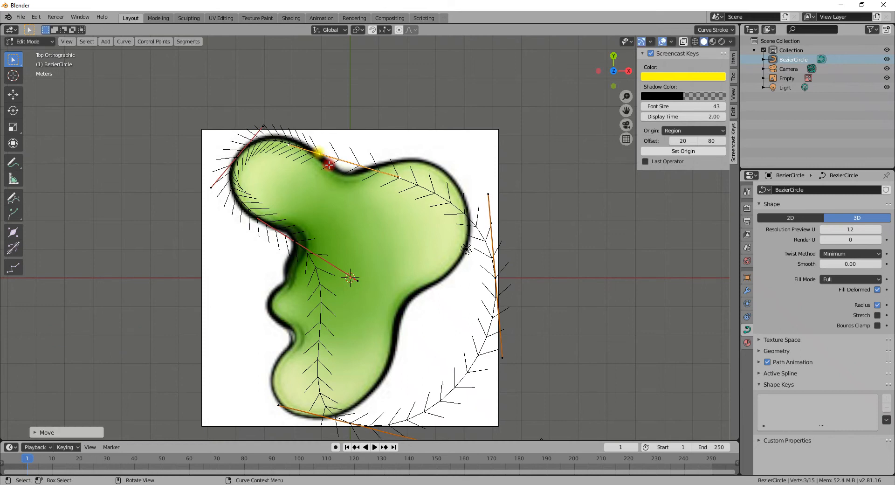
Shorten the right handle of the control point on the upper-left lobe's right-hand outline by scaling it down
left_click(401, 177)
key("s")
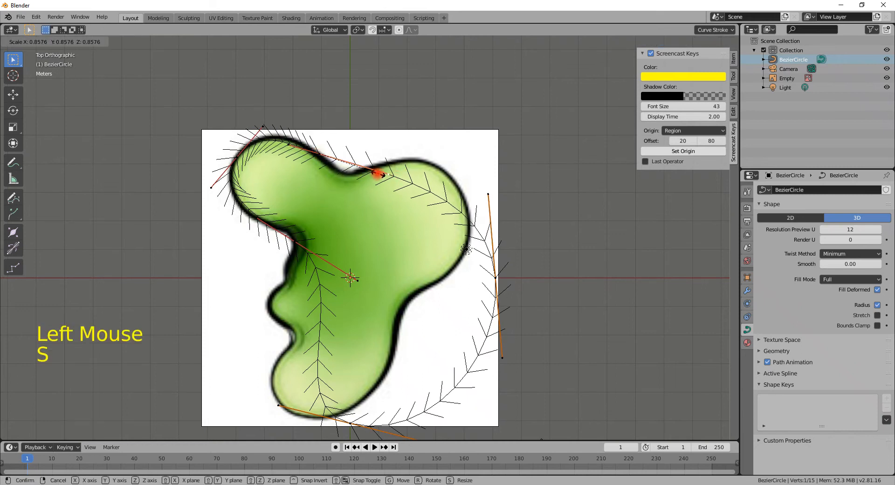
left_click(329, 167)
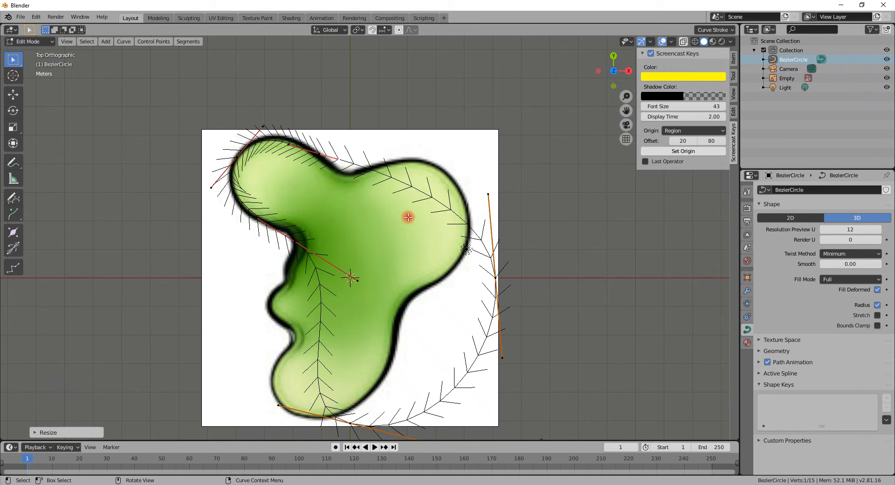
Subdivide the segment between the control point left of the top notch and the rightmost control point
left_click(495, 276, "shift")
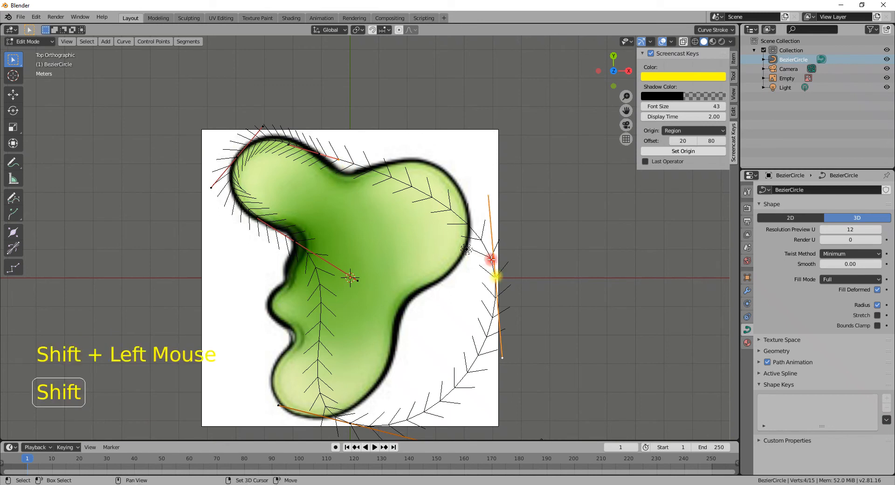
right_click(472, 223)
left_click(466, 220)
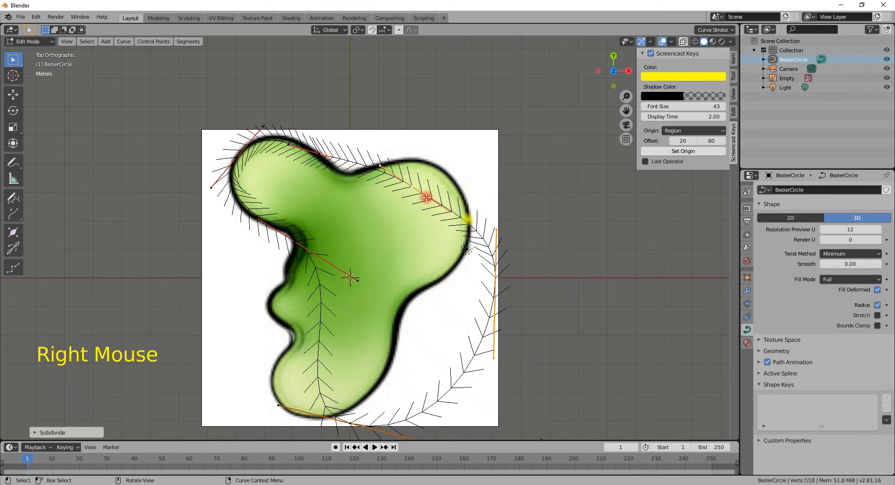
Raise the new midpoint's right handle and move the control point onto the outline just right of the top notch
left_click(449, 209)
left_click(451, 213)
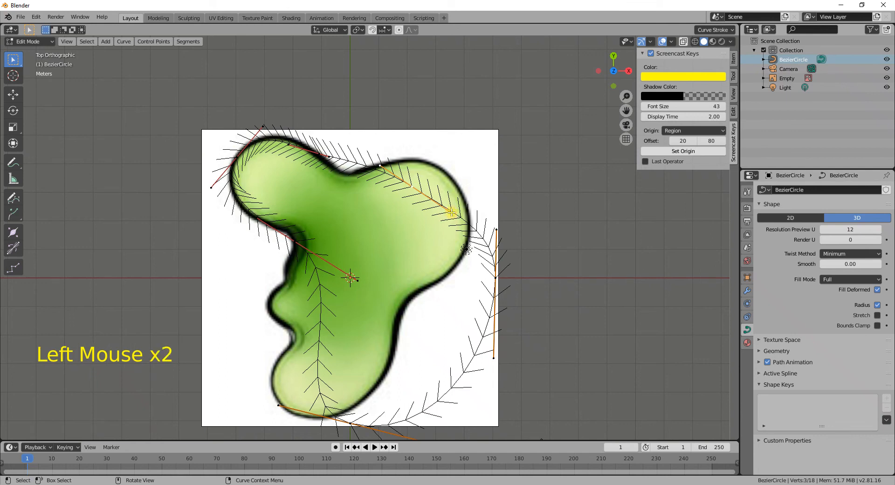
key("g")
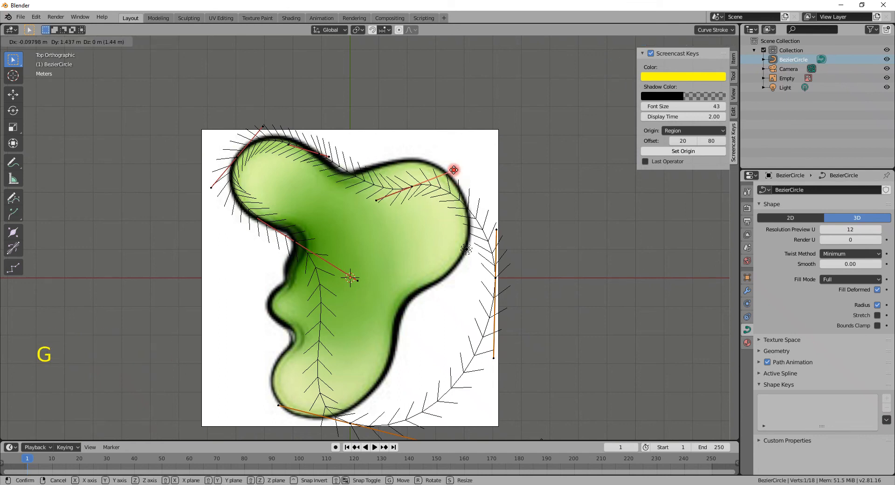
left_click(426, 194)
key("g")
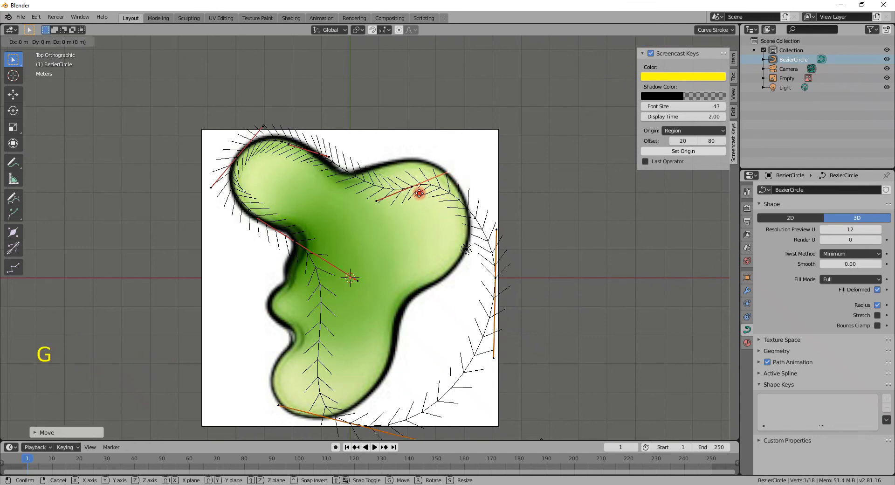
left_click(413, 188)
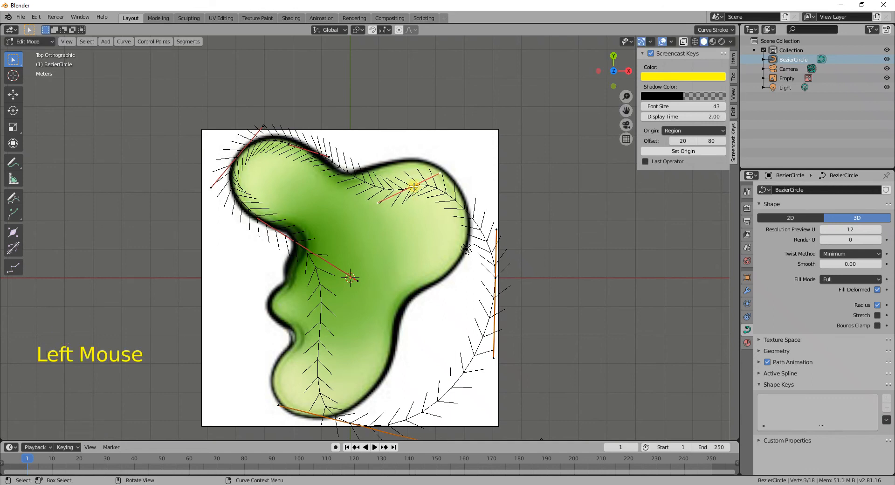
key("g")
left_click(369, 170)
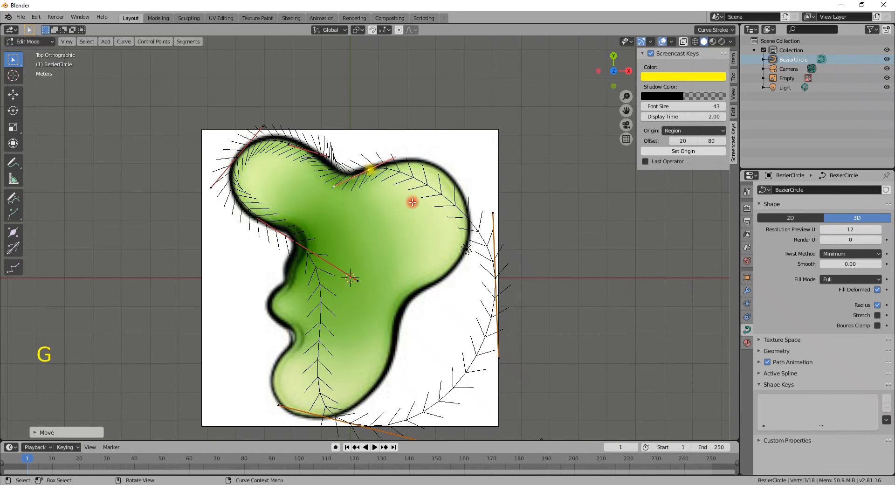
Move the rightmost control point onto the upper-right lobe's outline and check the curve in Object Mode
left_click(494, 277)
key("g")
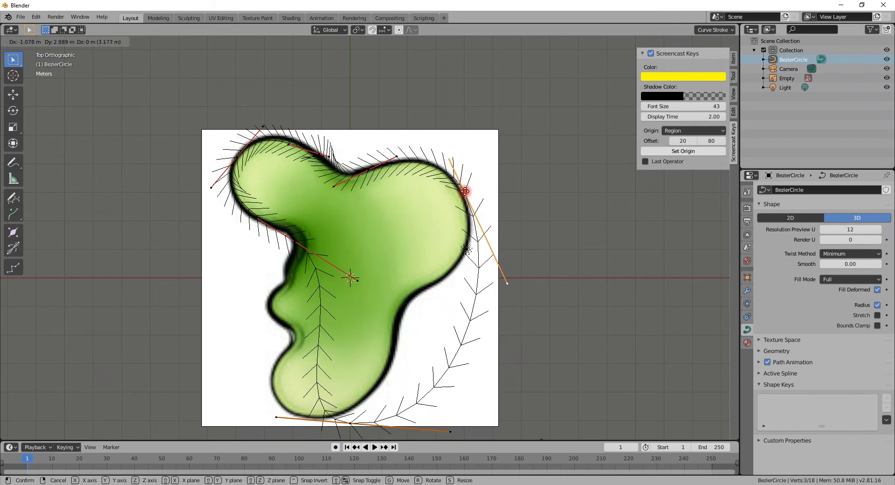
key("Tab")
key("Tab")
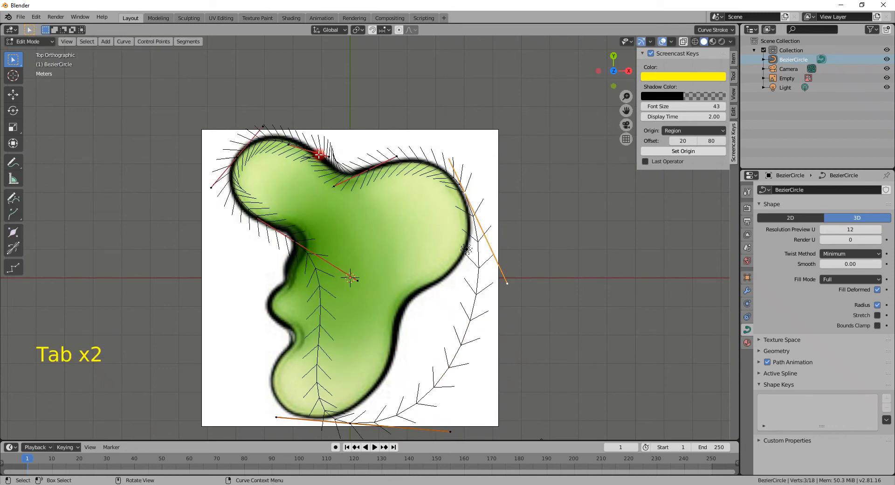
Try to make a segment from the handle of the control point left of the top notch
left_click(328, 155)
left_click(322, 160)
key("f")
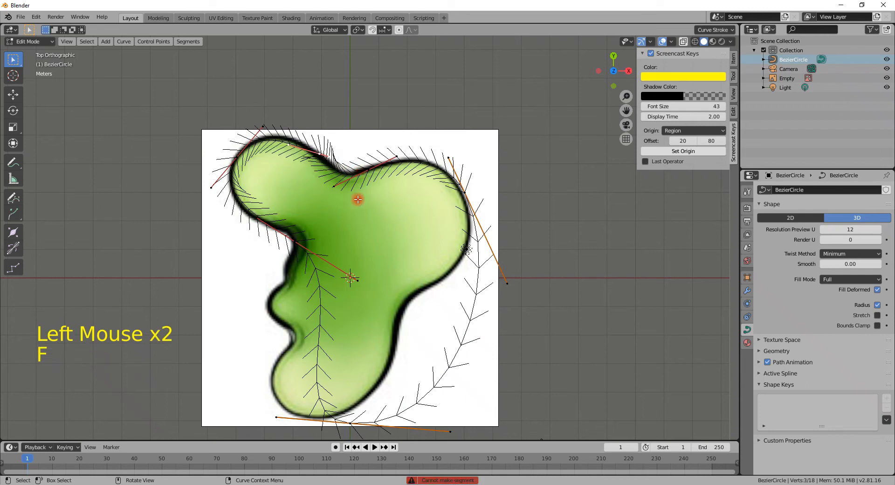
Move the control point left of the top notch farther up along the upper-left lobe's outline and check the curve in Object Mode
left_click(320, 153)
key("g")
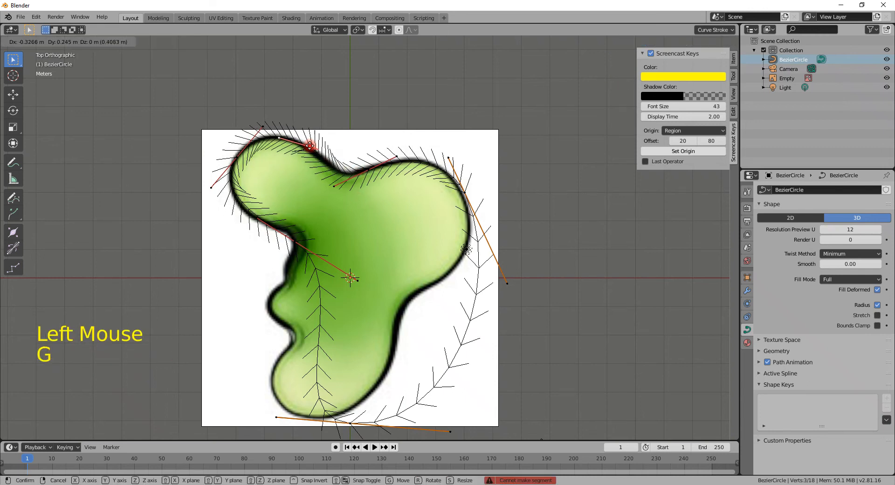
left_click(301, 142)
key("Tab")
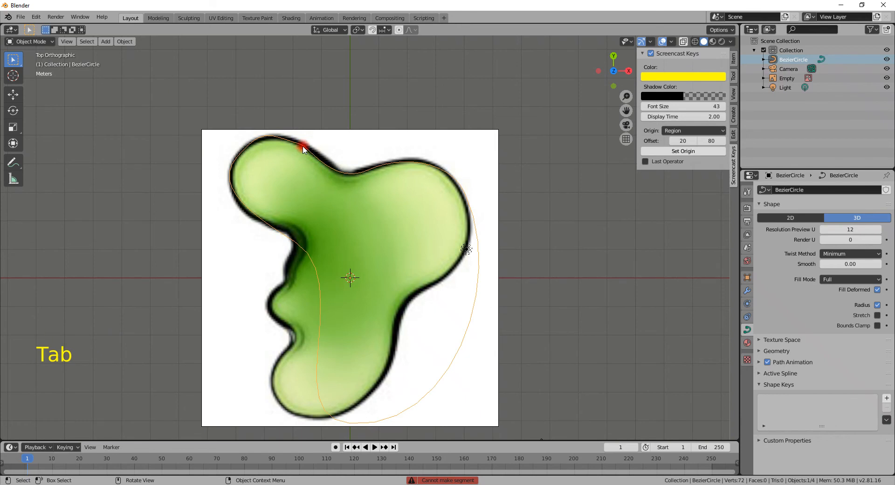
key("Tab")
Pull the upper handle of the upper-left lobe's control point in onto the outline and check the curve in Object Mode
left_click(263, 129)
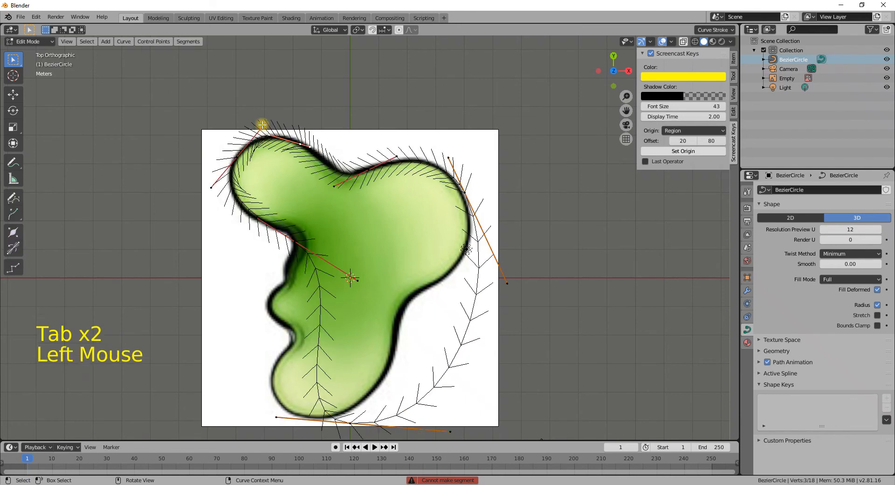
key("Tab")
key("Tab")
left_click(265, 127)
key("g")
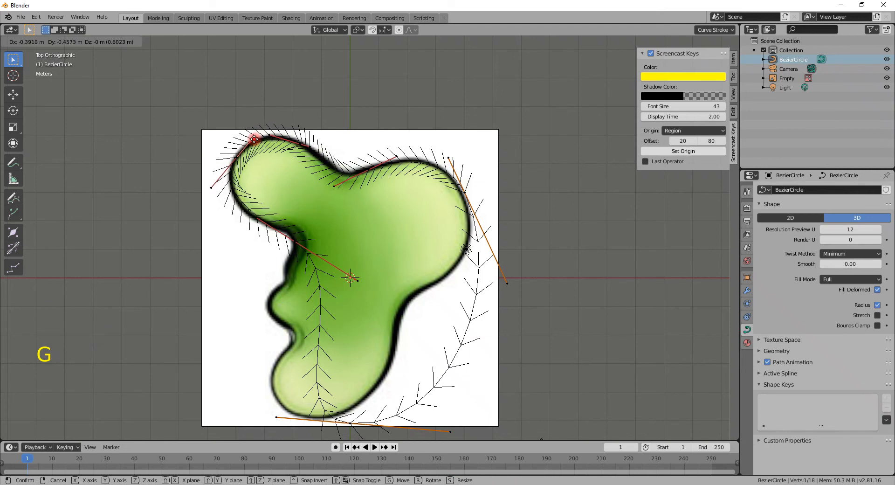
left_click(256, 137)
key("Tab")
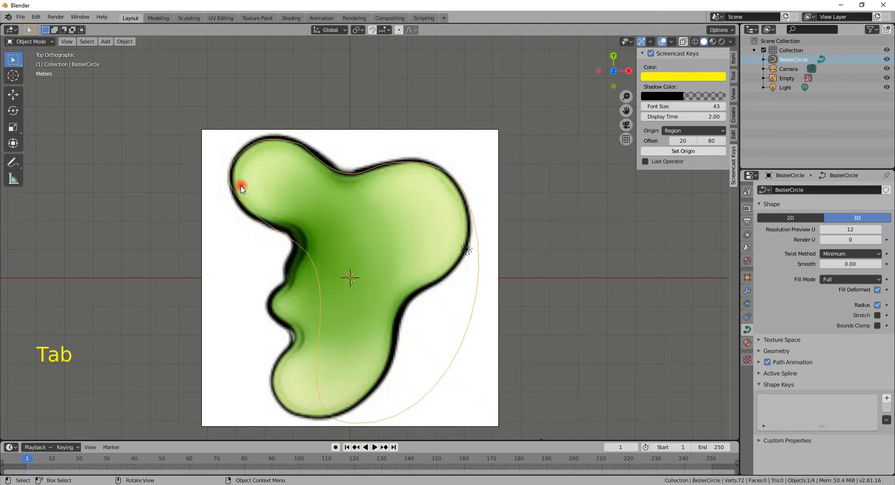
key("Tab")
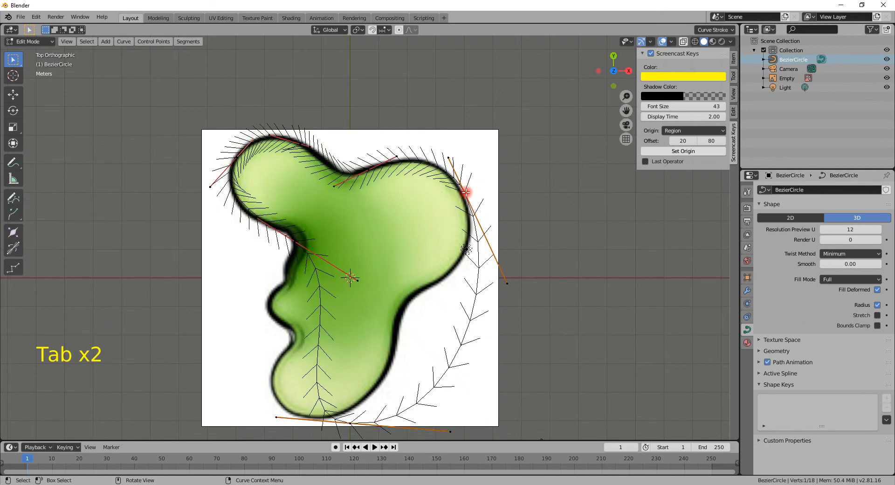
Subdivide the segment between the upper-right lobe's control point and the bottom point, and move the new point onto the right-hand inward bend
key("shift")
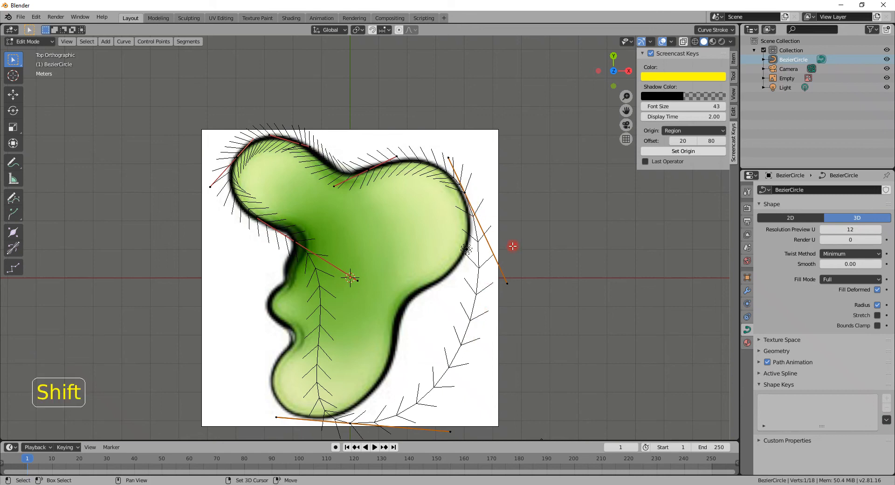
left_click(465, 190, "shift")
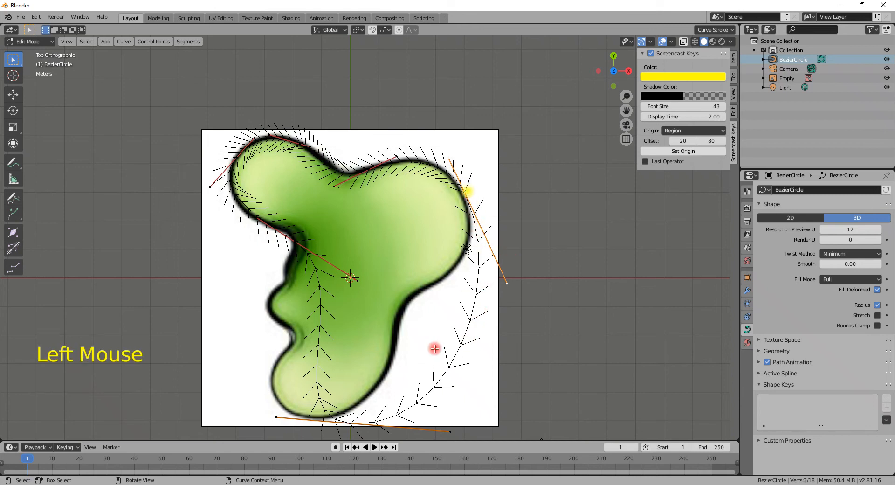
left_click(350, 422, "shift")
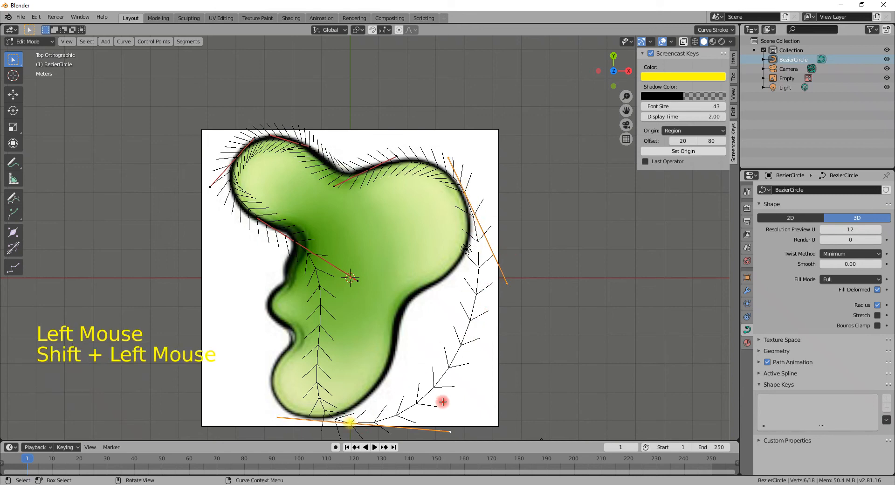
right_click(446, 365)
left_click(442, 240)
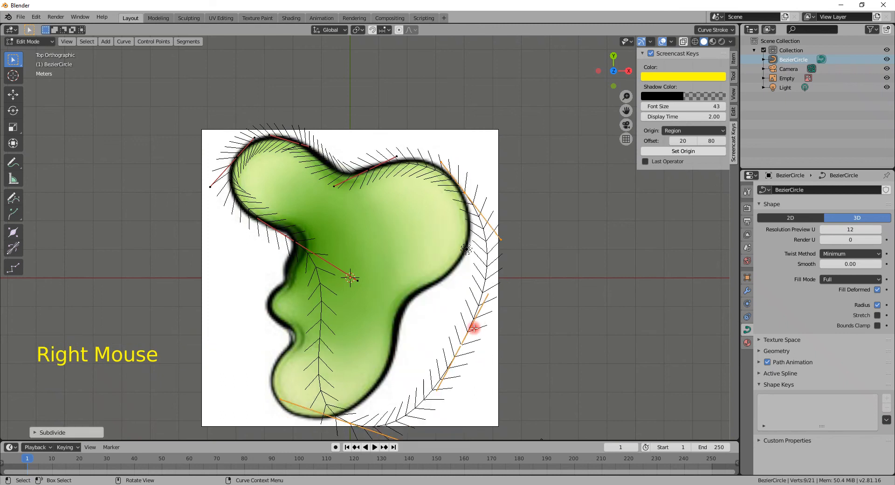
left_click(461, 345)
key("g")
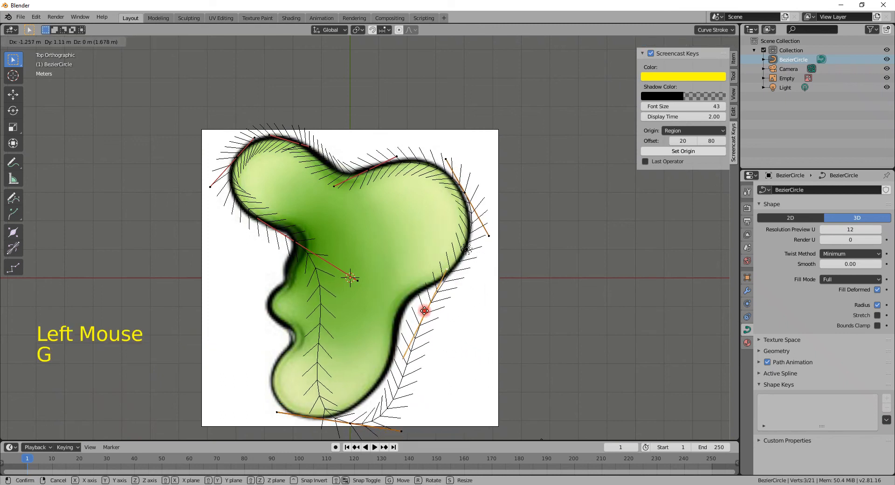
left_click(408, 302)
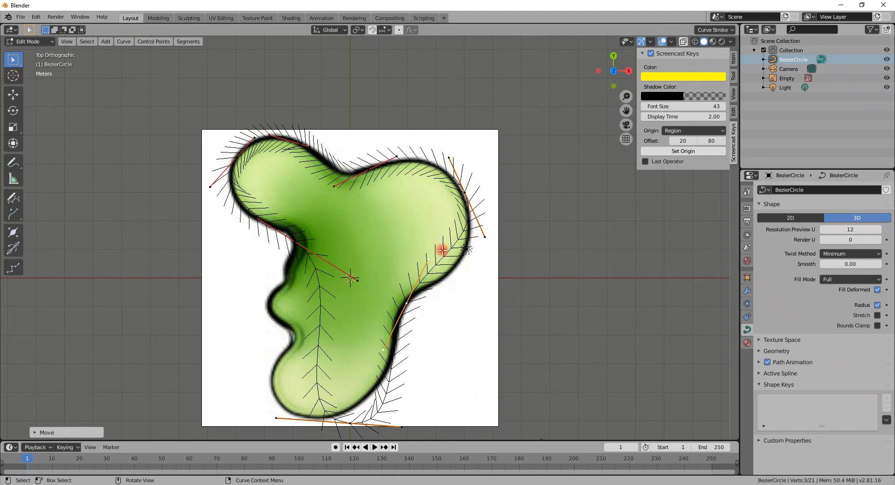
Rotate the upper handle of the right-hand bend's control point by about 29° to follow the outline beneath the upper-right lobe
left_click(427, 262)
key("r")
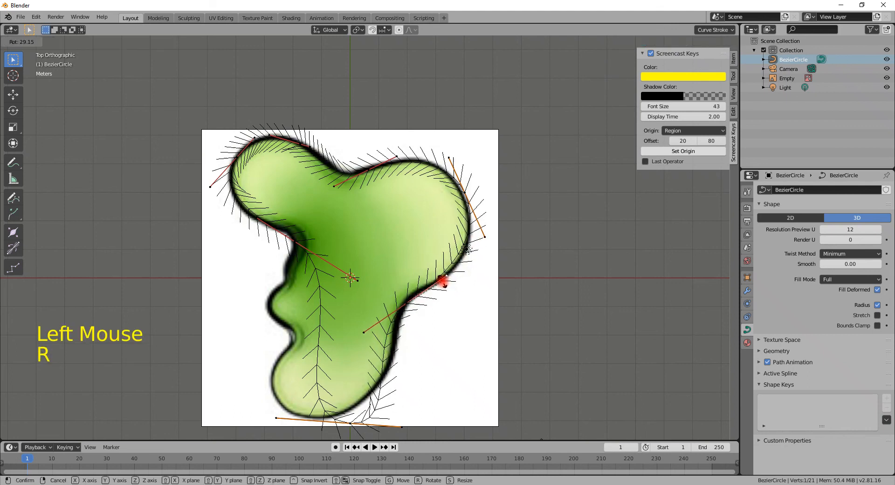
left_click(460, 262)
Rotate the upper-right lobe's control point and its lower handle, and nudge the point so the curve follows the lobe's outer edge
left_click(485, 237)
key("r")
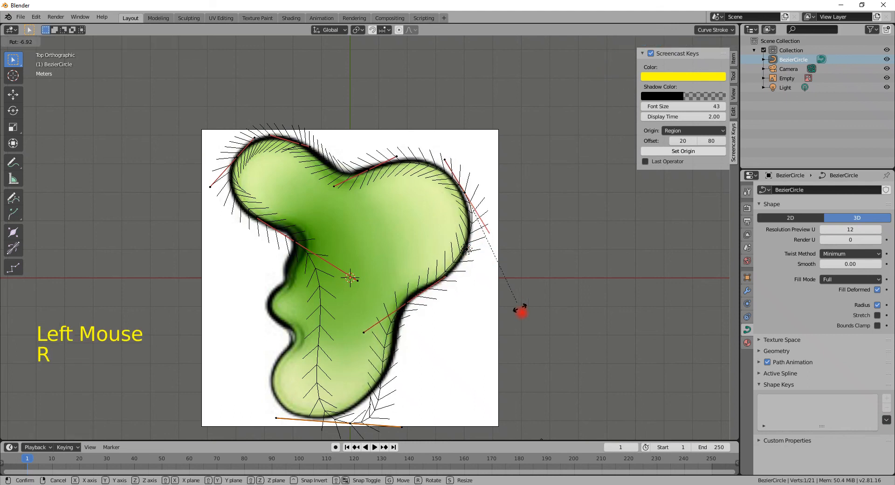
left_click(491, 254)
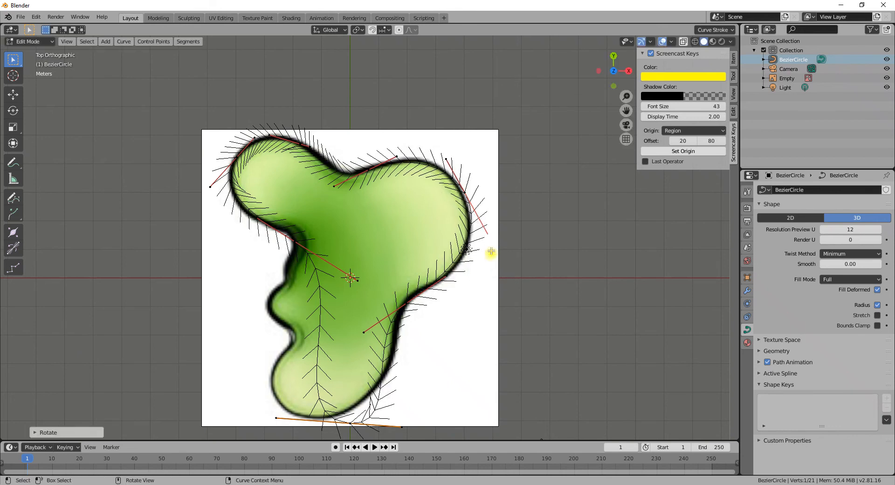
left_click(465, 197)
key("r")
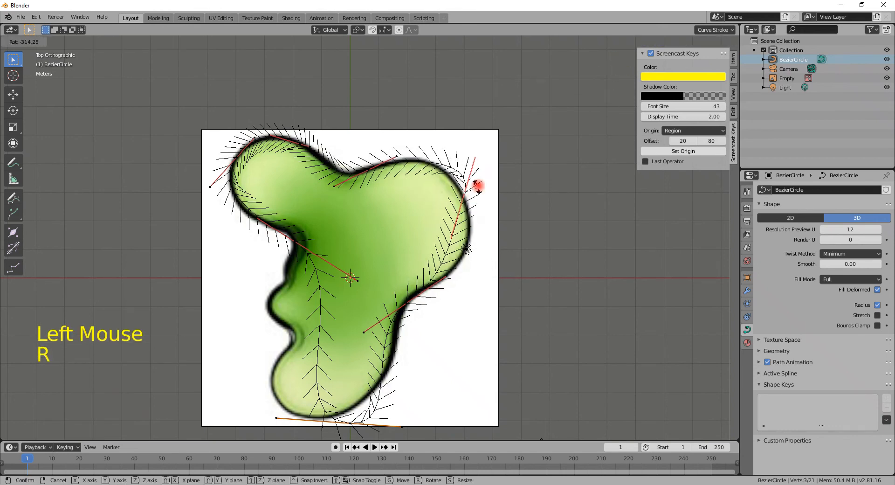
left_click(469, 183)
key("g")
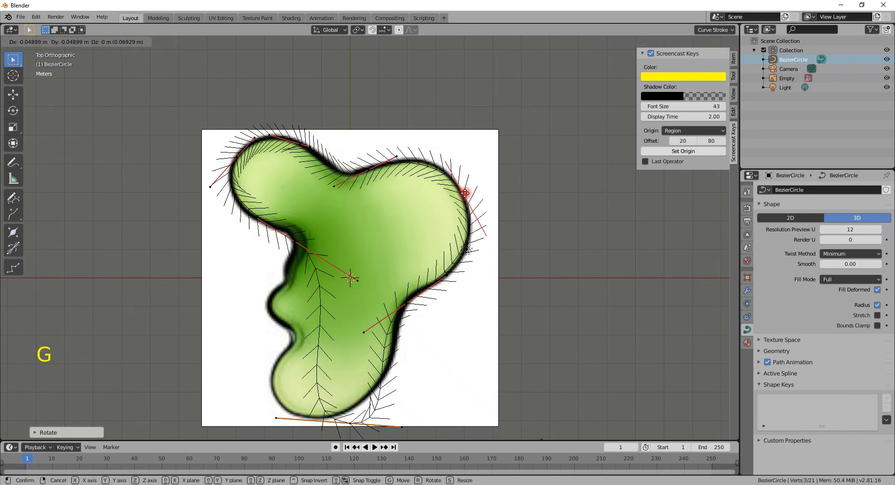
left_click(466, 248)
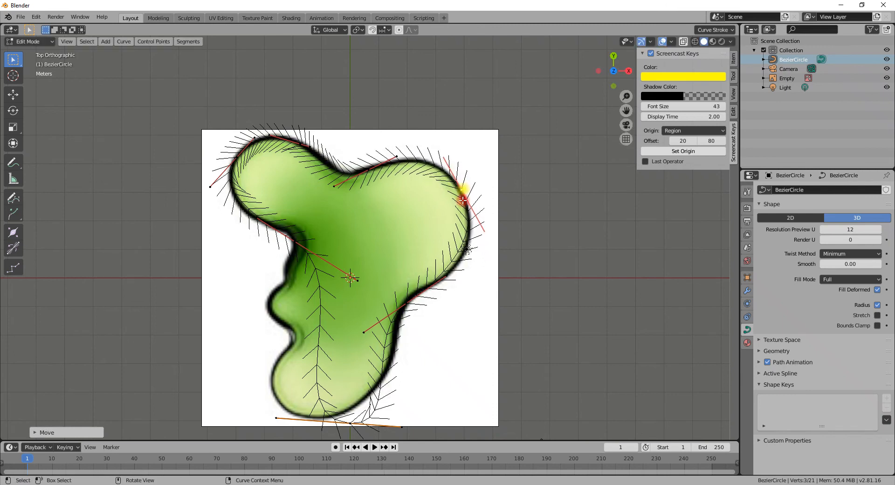
Extend the upper handle of the right-hand bend's control point outward by about 0.94 m along the outline beneath the upper-right lobe
left_click(446, 277)
key("g")
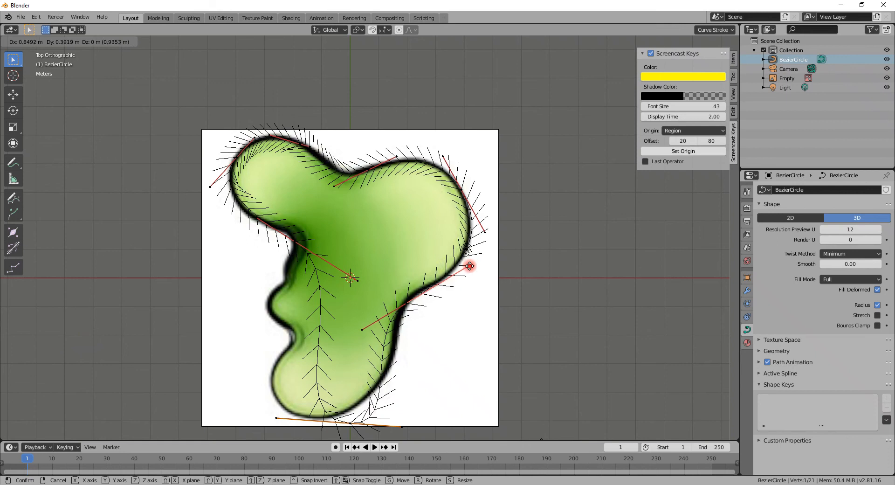
left_click(470, 266)
Move the bottom control point about 1.26 m up and left onto the lower lobe's base and scale its handles slightly
left_click(356, 423)
key("g")
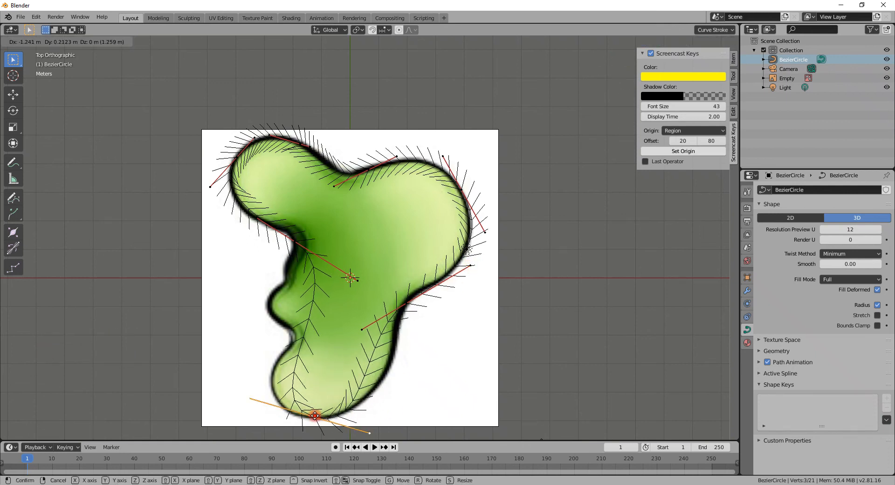
left_click(316, 416)
key("s")
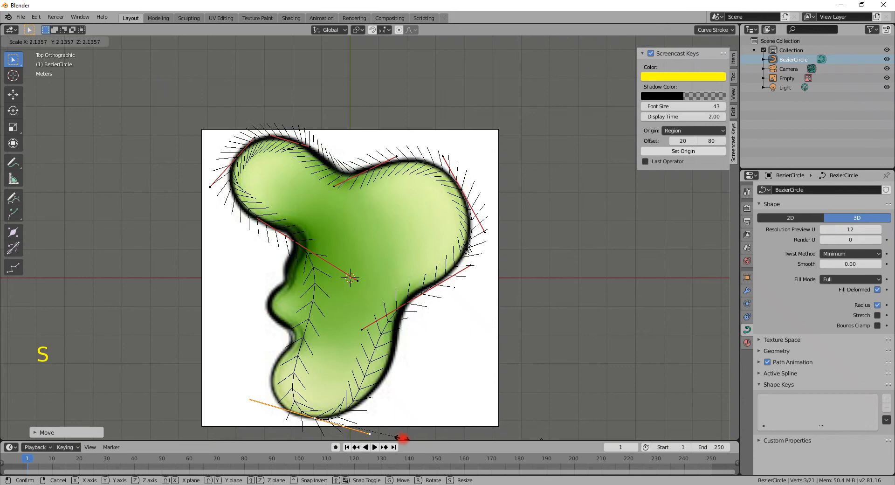
left_click(330, 424)
Move the bottom point's right handle up and outward so the curve follows the lower lobe's right side
left_click(367, 435)
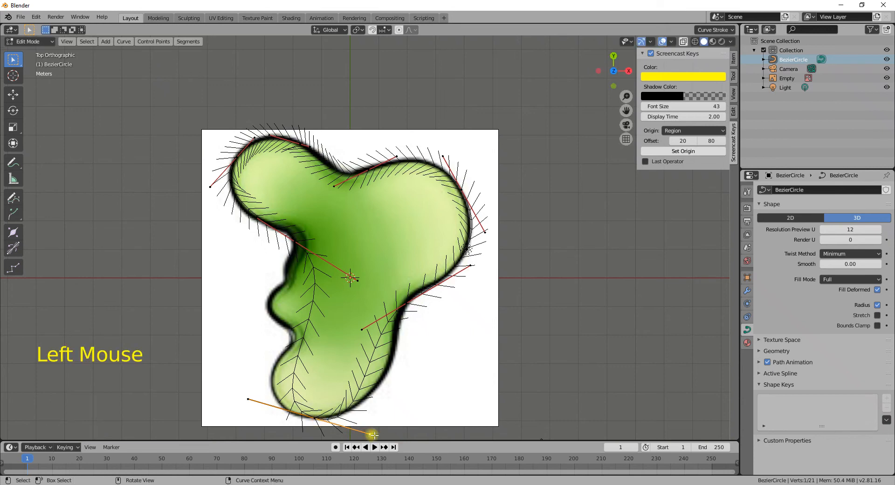
key("f")
left_click(437, 377)
left_click(370, 435)
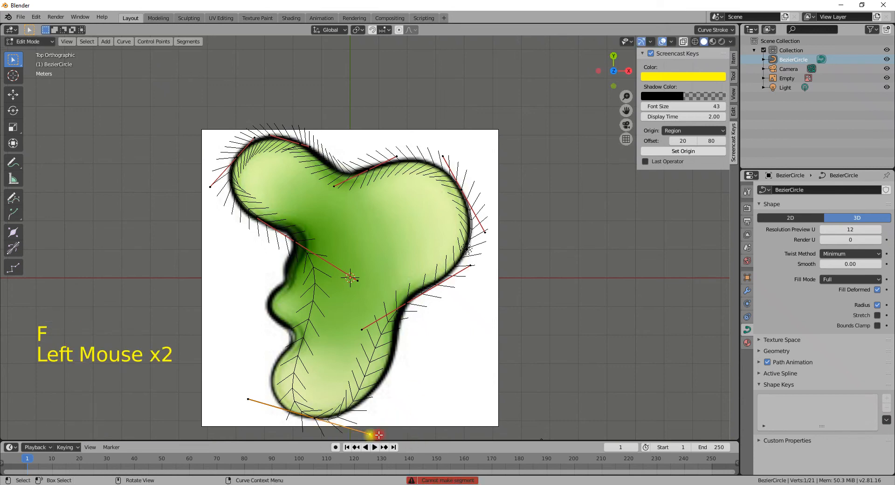
key("g")
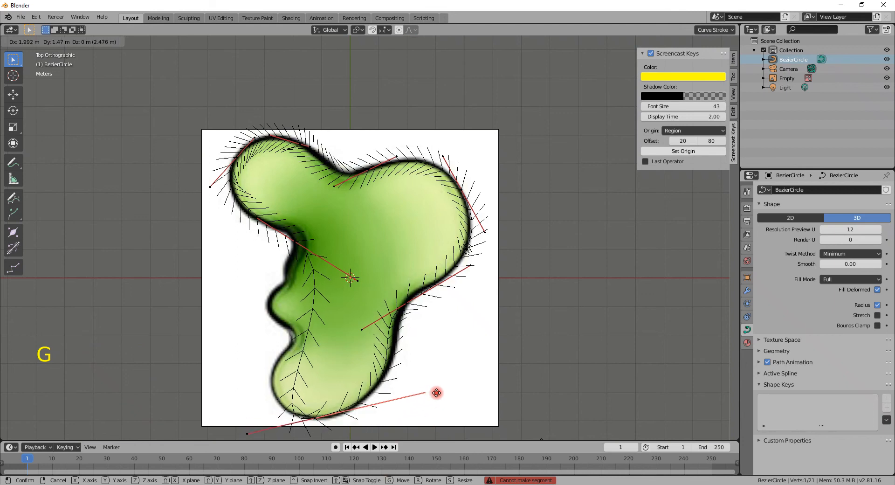
left_click(452, 373)
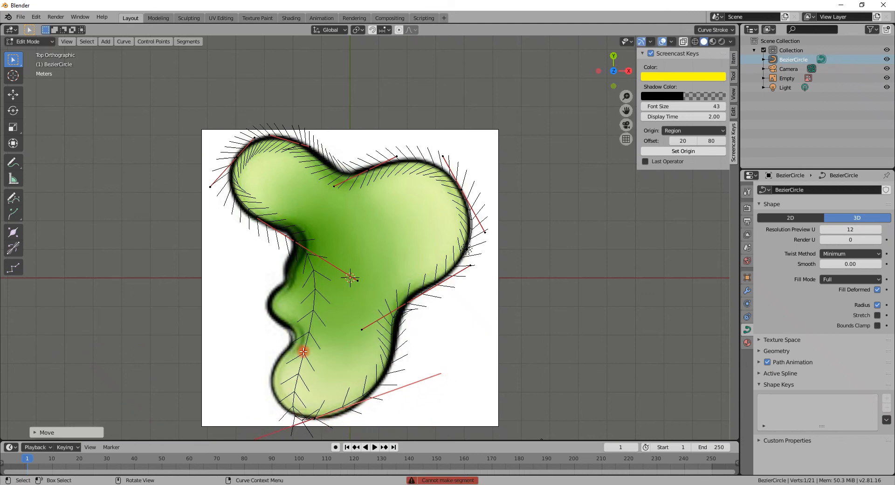
Subdivide the segment between the upper-left inner bend's control point and the bottom point, and move the new point onto the lower-left notch
left_click(298, 243)
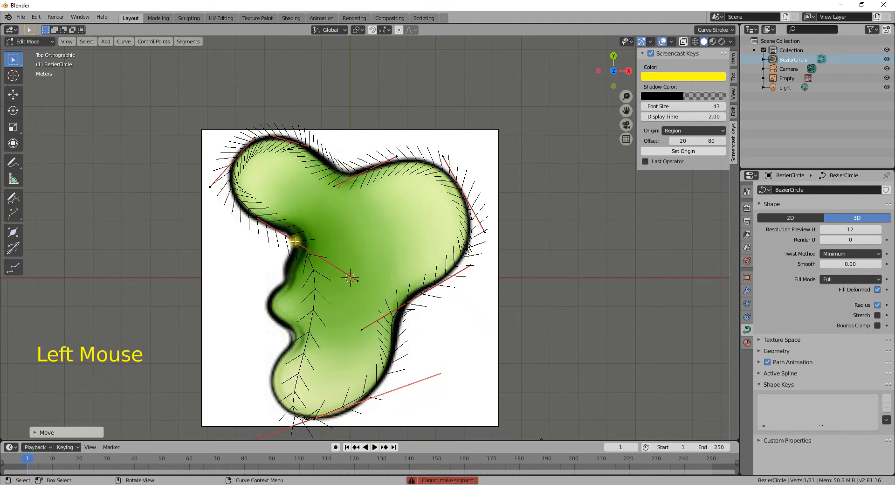
left_click(315, 419, "shift")
right_click(309, 360)
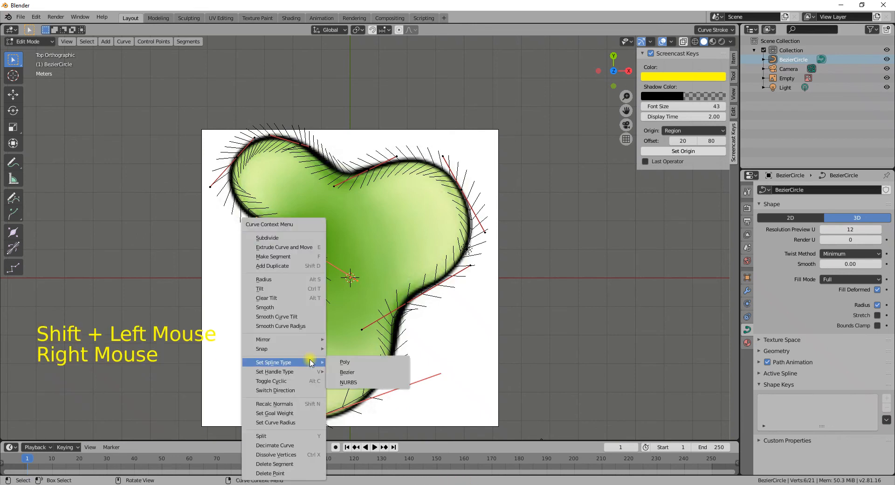
left_click(295, 234)
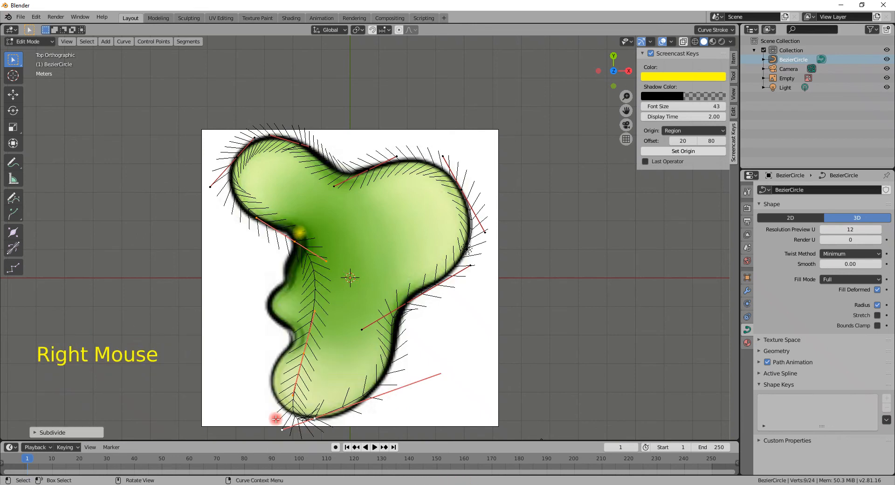
left_click(303, 353)
key("g")
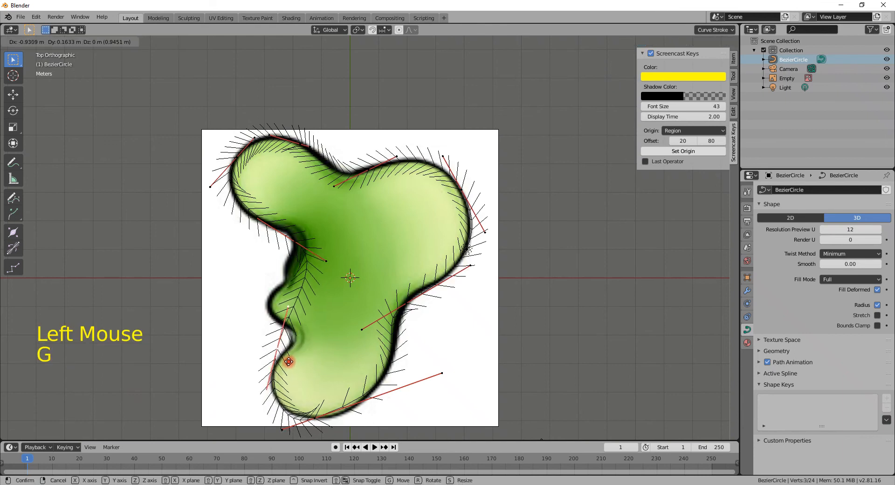
left_click(297, 344)
Pull in the lower-left notch point's upper handle, and shift that handle together with the bottom control point slightly to the right
left_click(290, 318)
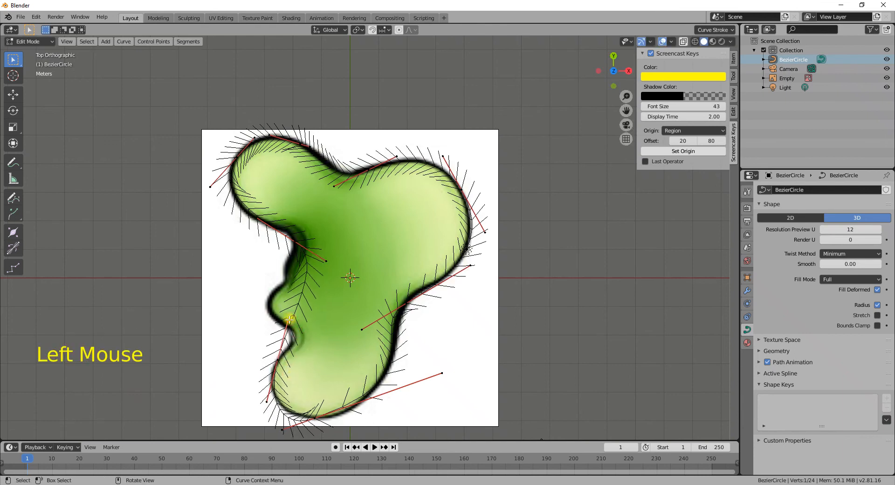
key("g")
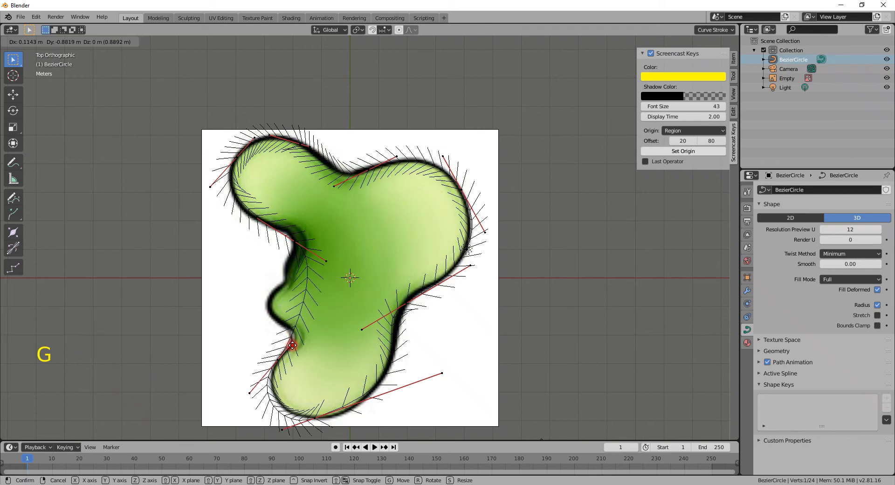
left_click(299, 396)
left_click(313, 419, "shift")
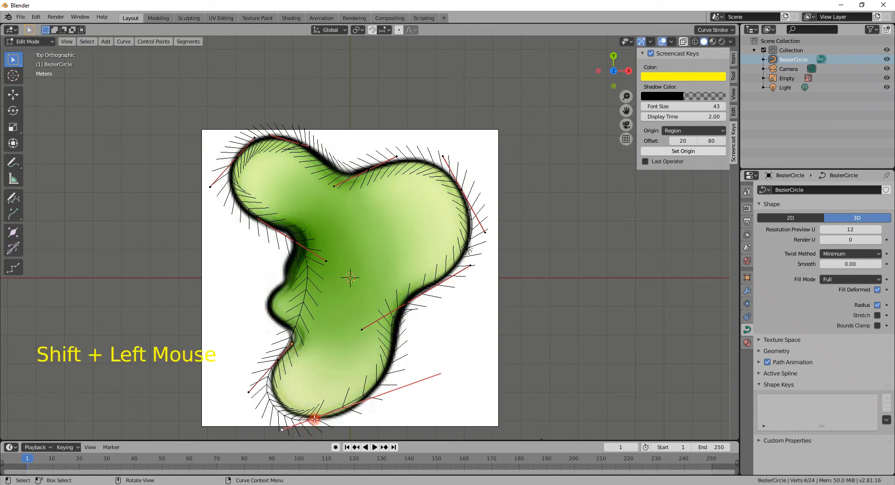
key("g")
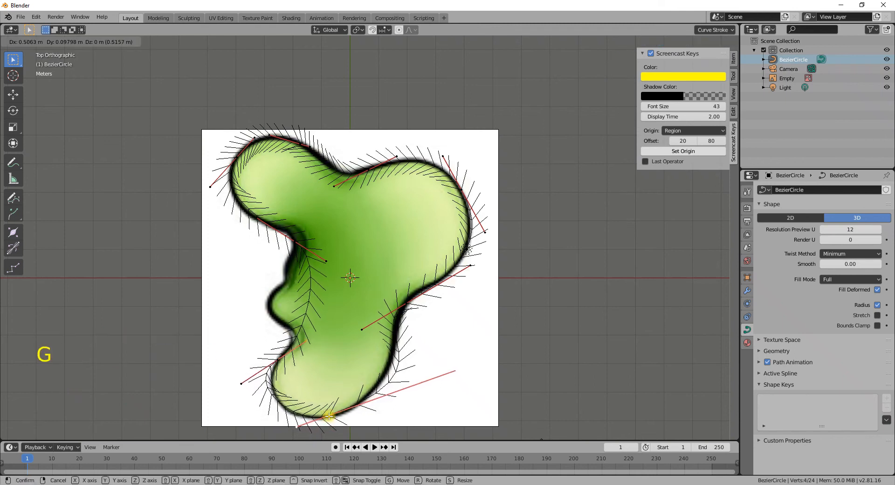
left_click(273, 371)
Move the upper handle of the lower-left notch's control point up and left to follow the notch outline
left_click(308, 345)
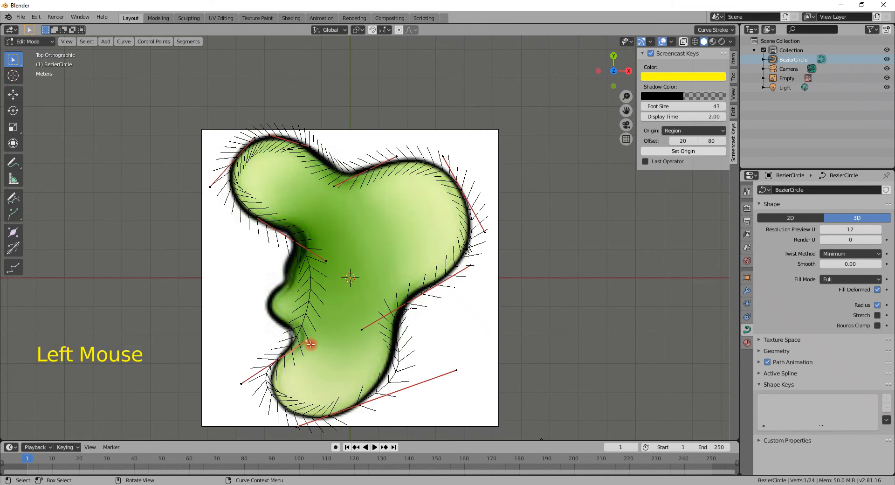
key("g")
left_click(307, 330)
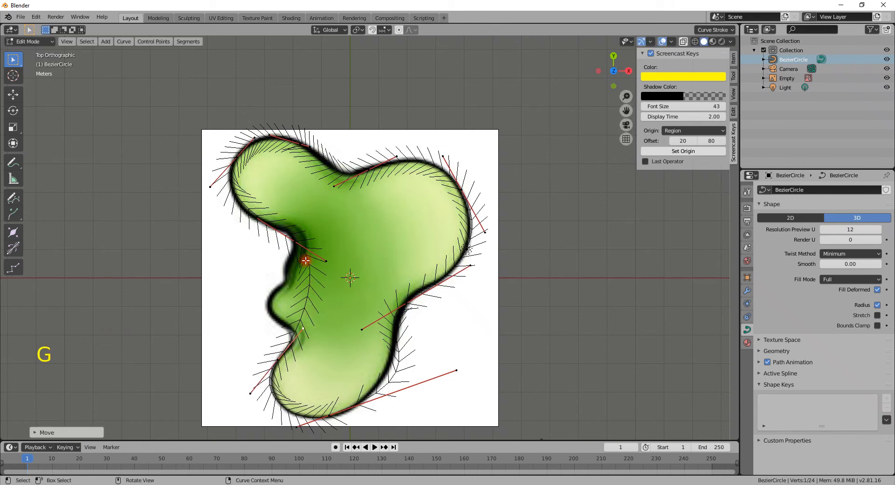
Subdivide the segment between the upper-left inner bend and the lower-left notch, and move the new point onto the small left lobe's outline
left_click(293, 241)
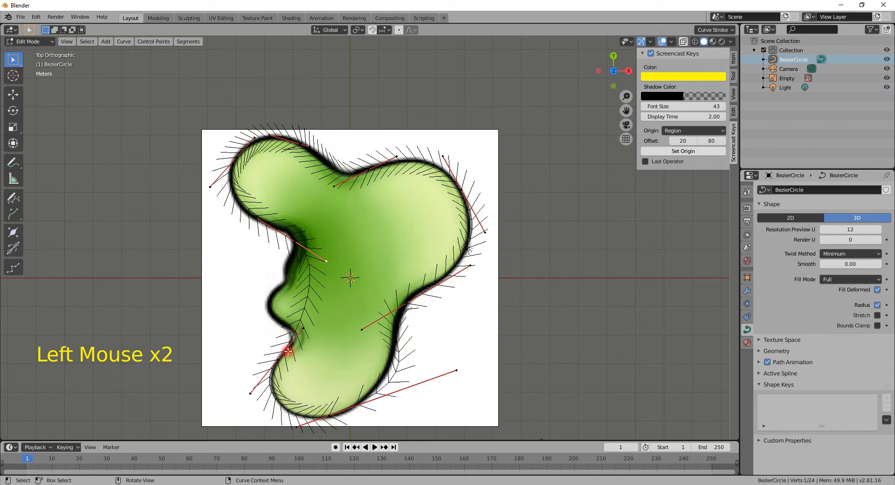
left_click(317, 331, "shift")
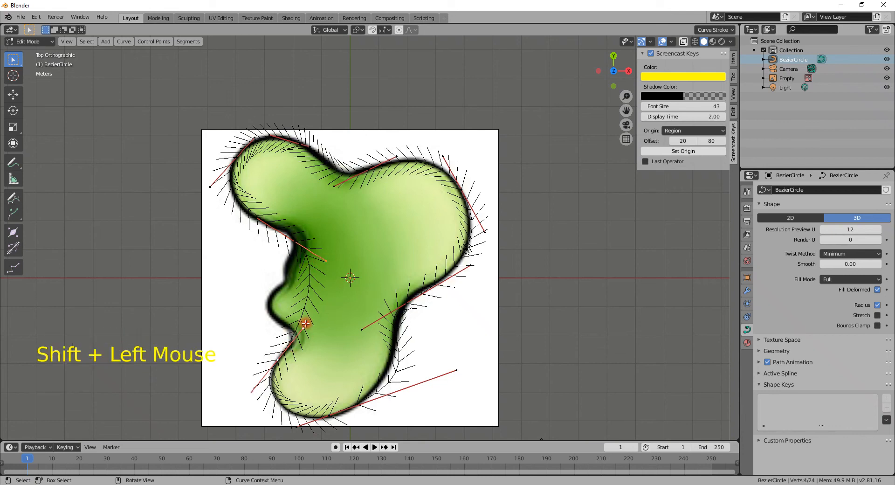
right_click(304, 323)
left_click(304, 235)
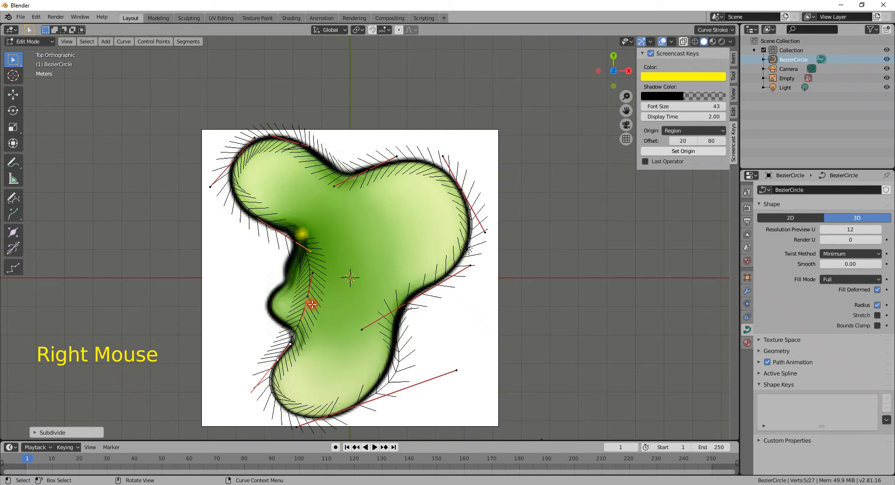
left_click(308, 297)
key("g")
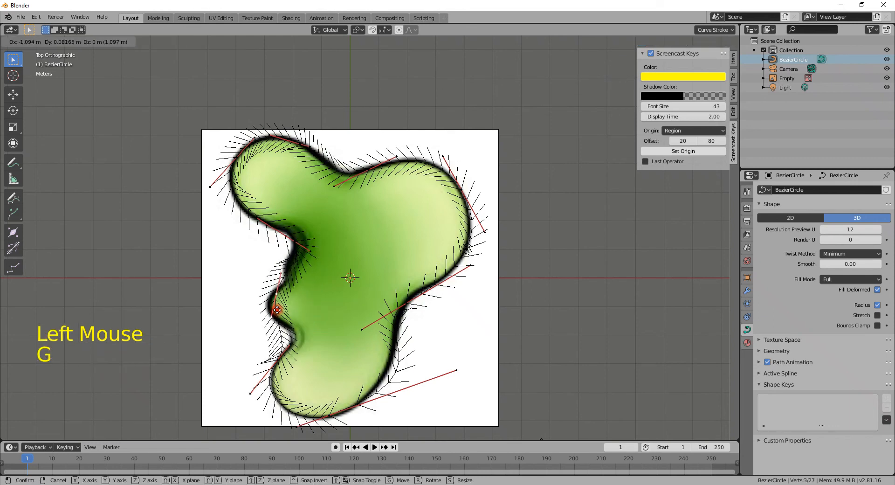
left_click(286, 351)
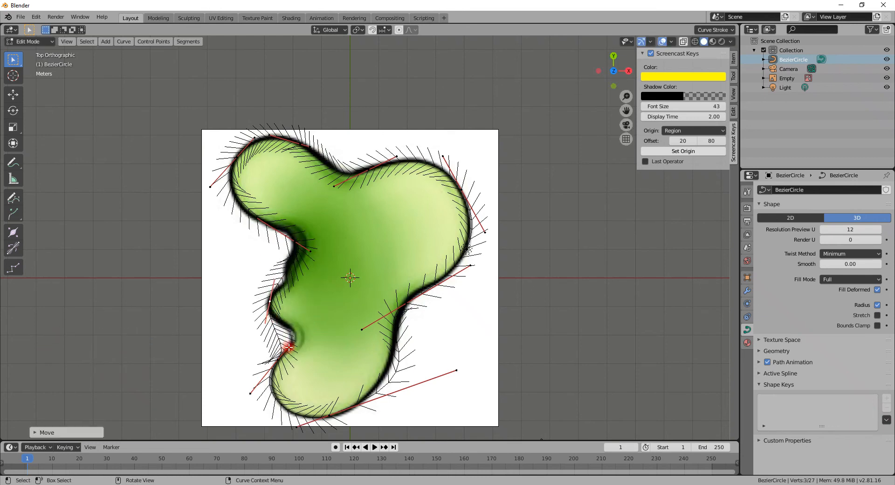
Extend the lower-left notch point's upper handle up and right, pull its lower handle in, and check the curve in Object Mode
left_click(290, 346)
key("g")
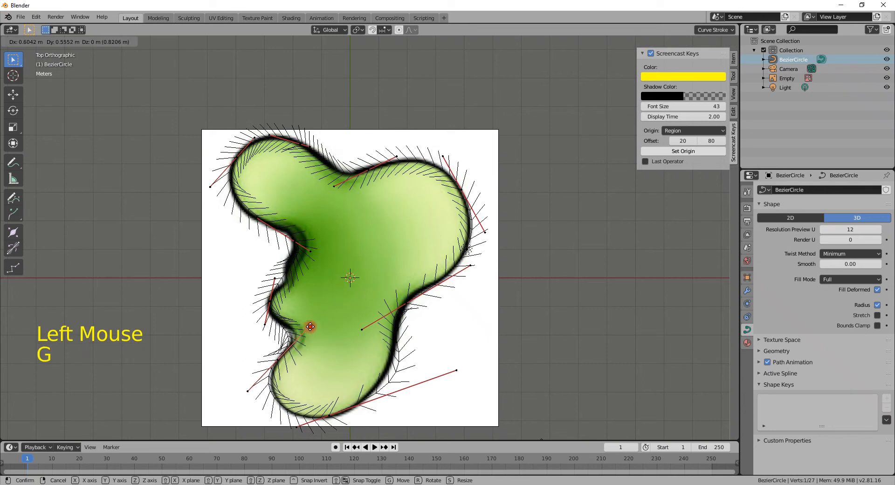
left_click(321, 318)
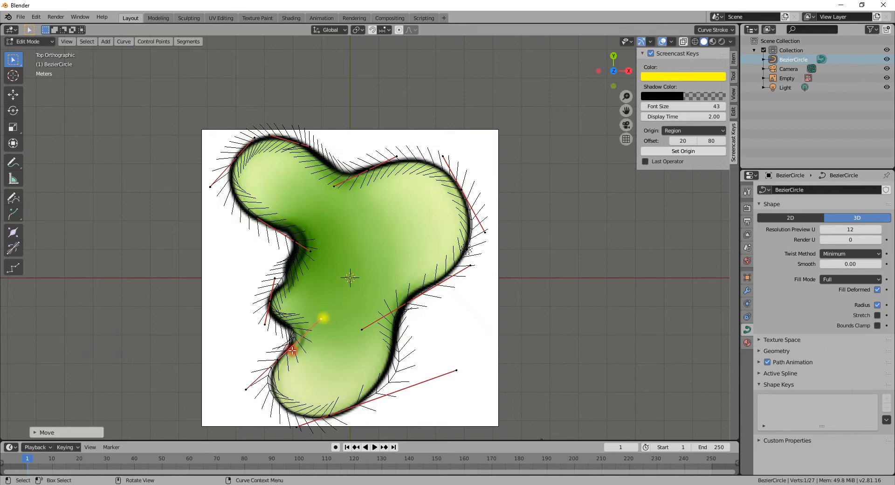
left_click(246, 389)
key("g")
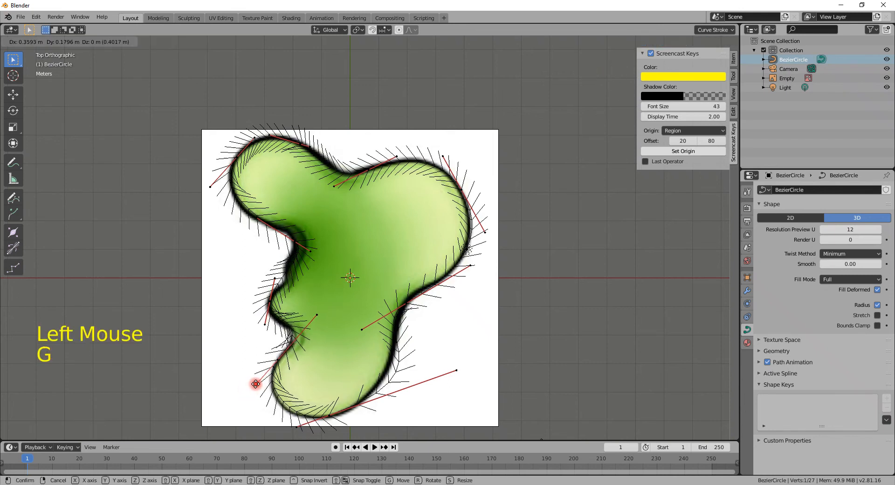
left_click(253, 382)
key("Tab")
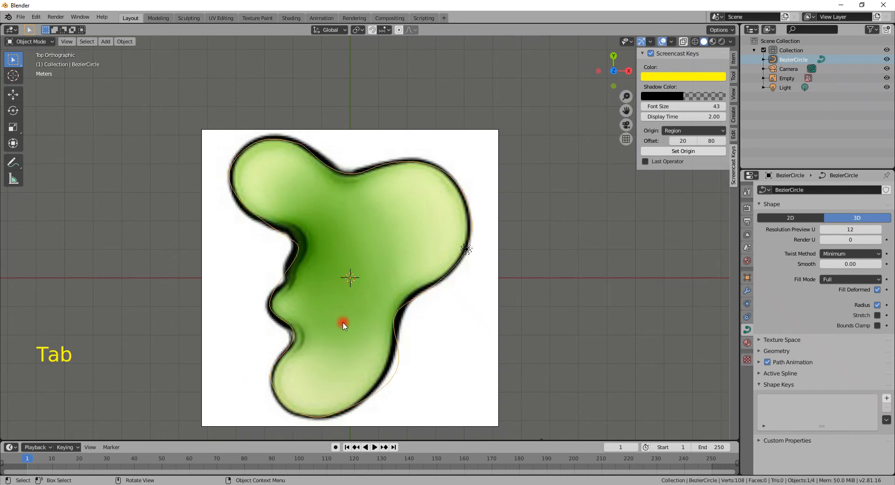
key("Tab")
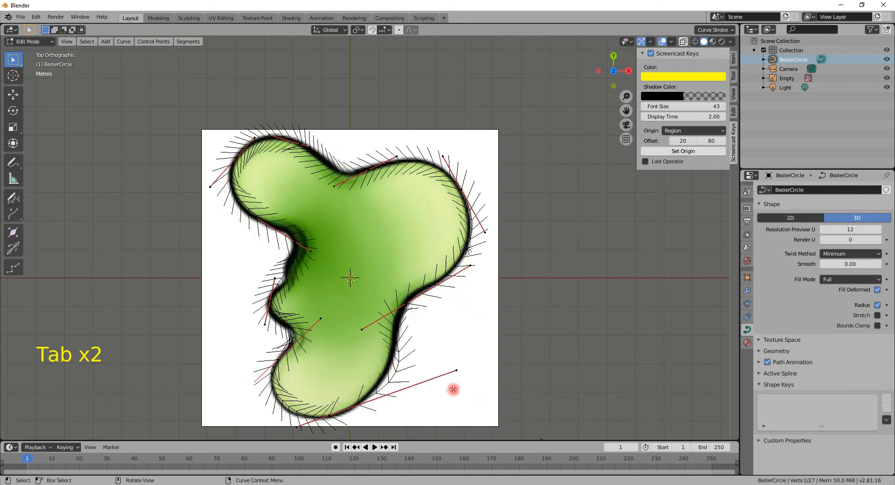
Pull the bottom point's right handle inward so the curve meets the lower lobe's right edge, and check it in Object Mode
left_click(458, 372)
key("g")
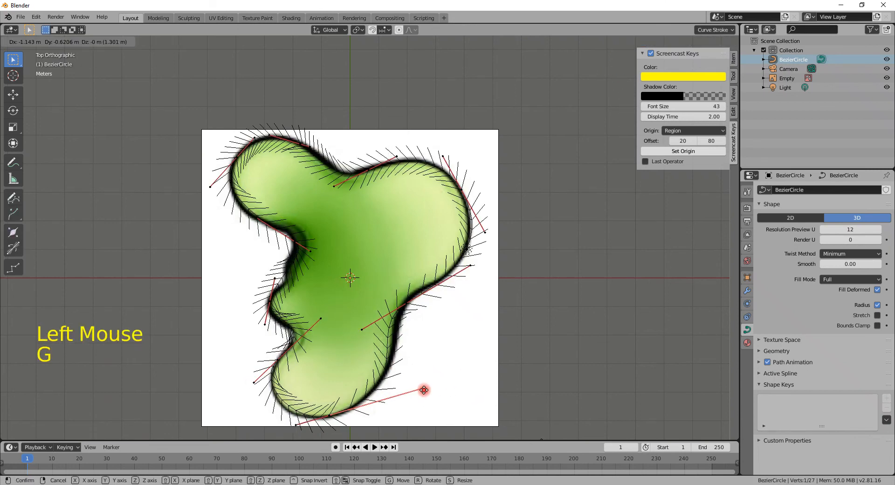
left_click(441, 369)
key("Tab")
key("Tab")
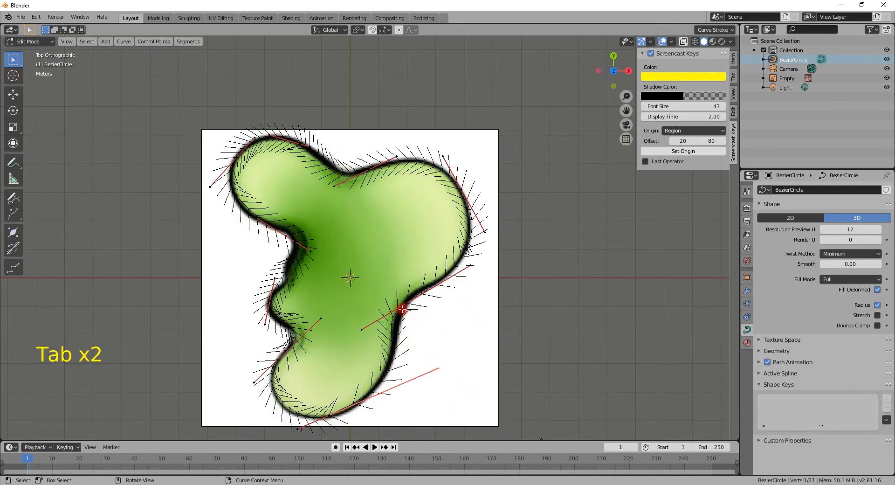
left_click(359, 330)
key("Tab")
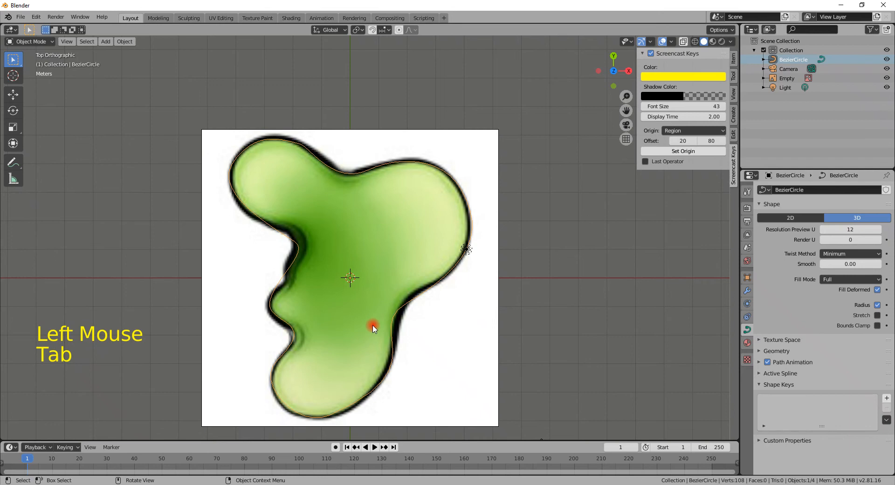
Pull the inner handle of the right-hand inner bend's control point up and right, closer to its point, in two moves
key("Tab")
left_click(363, 329)
key("g")
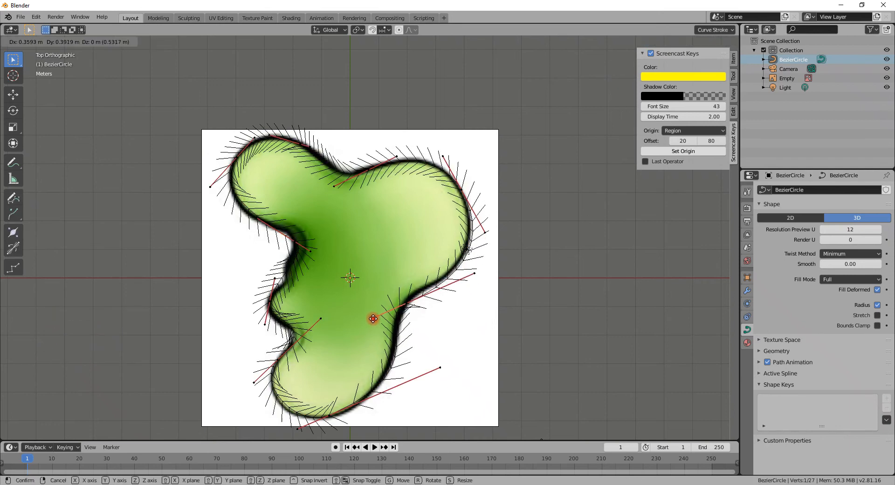
left_click(374, 319)
key("g")
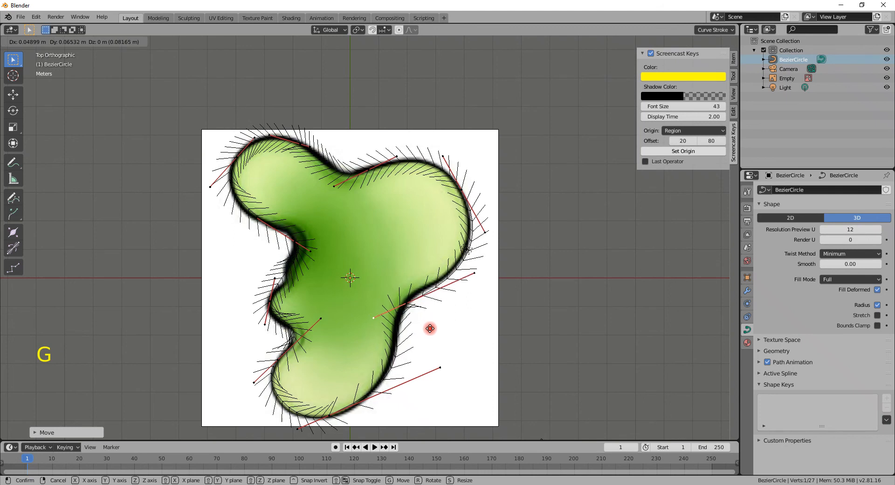
left_click(408, 303)
Nudge the right-hand inner bend's point upward, swing its outer handle down below the big right lobe, and check the curve in Object Mode
left_click(404, 298)
key("g")
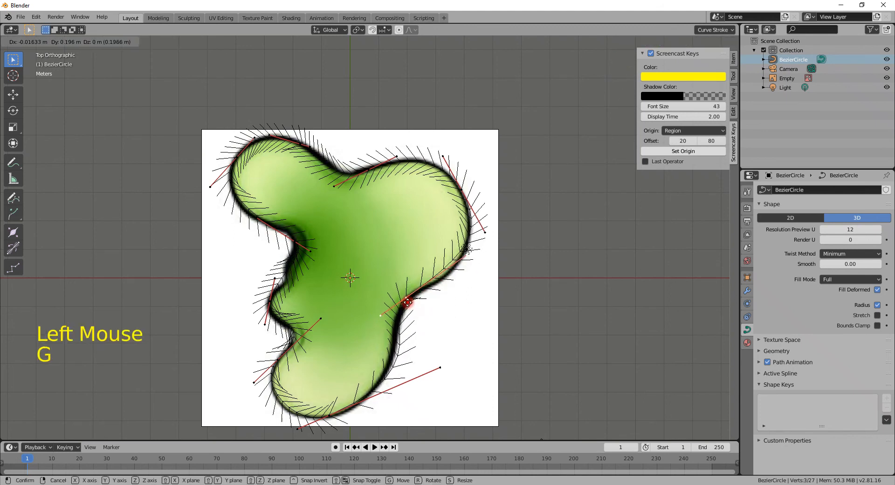
left_click(459, 244)
left_click(466, 253)
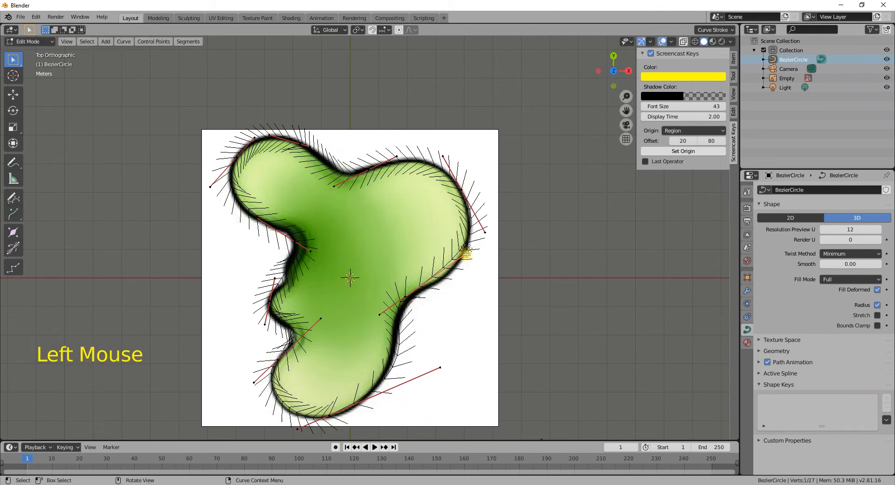
key("g")
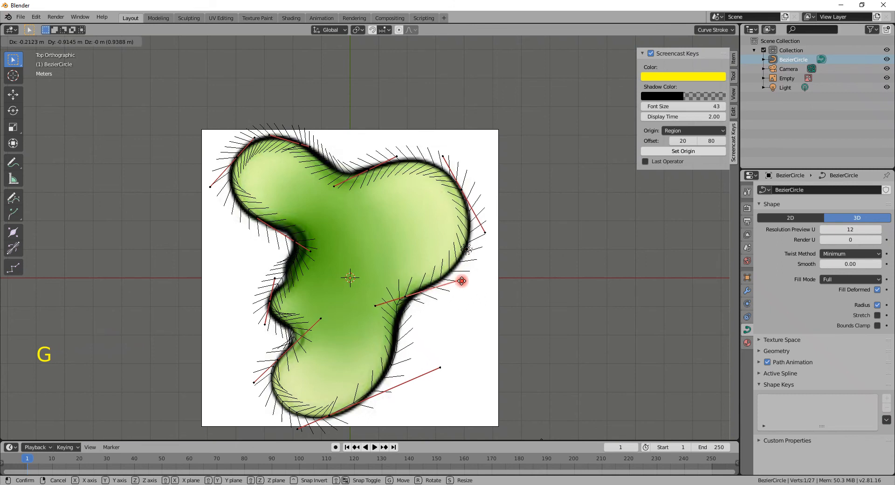
left_click(461, 282)
key("Tab")
middle_click_drag(330, 285, 373, 287)
key("Tab")
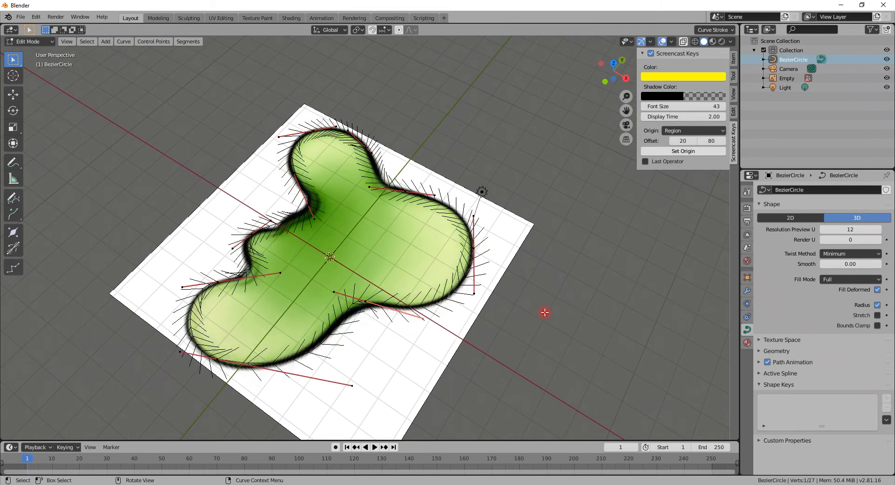
key("Tab")
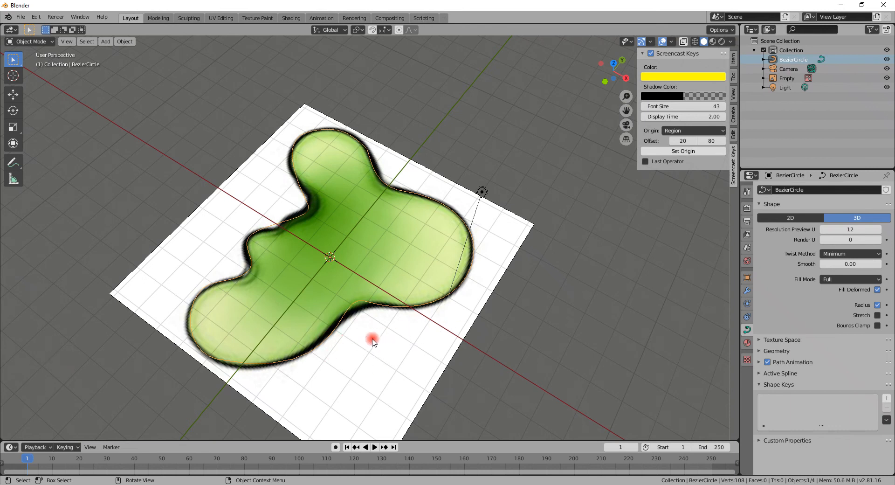
key("Tab")
left_click(332, 291)
key("g")
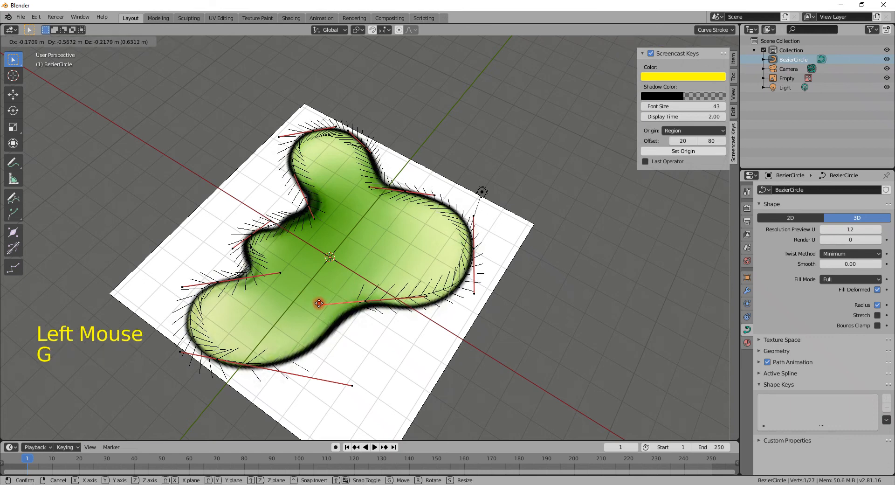
right_click(325, 299)
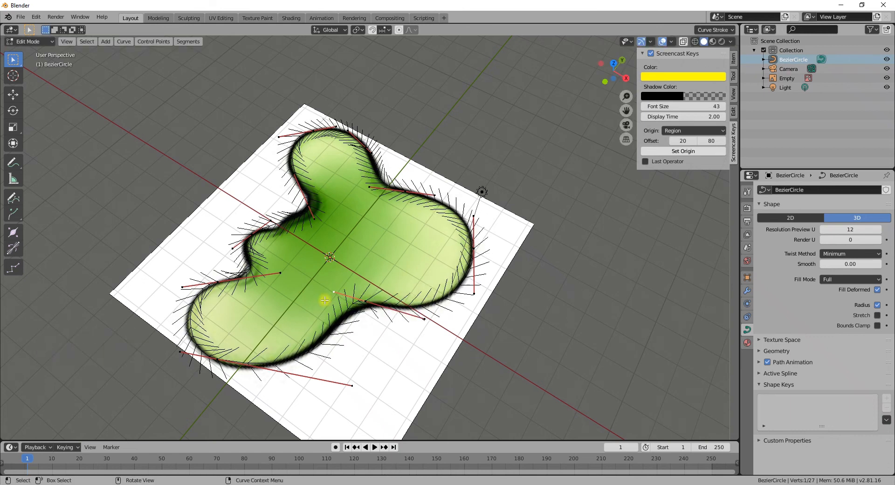
In top view, pull the right-hand inner bend's inner handle down and left, nudge its point right, and check the curve in Object Mode
key("KP_7")
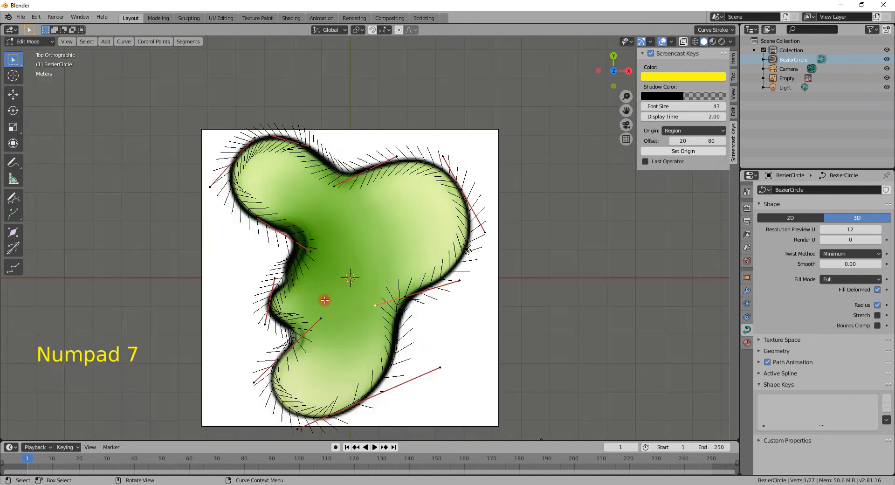
left_click(377, 304)
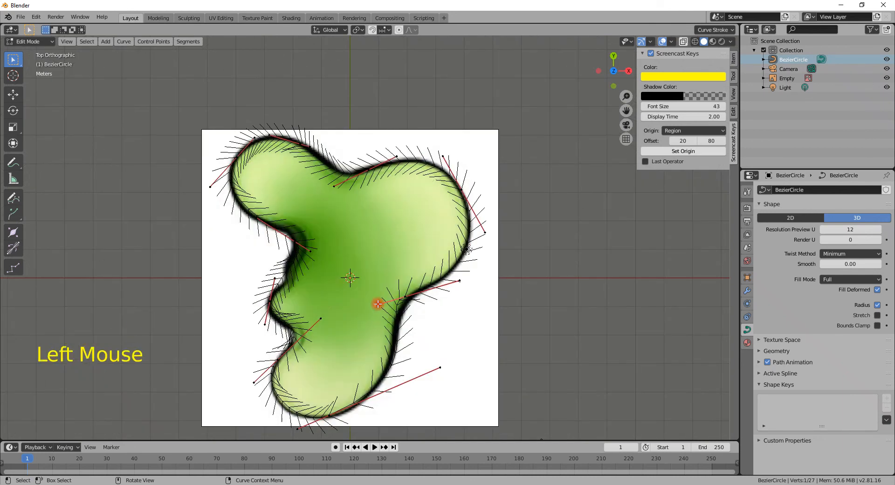
key("g")
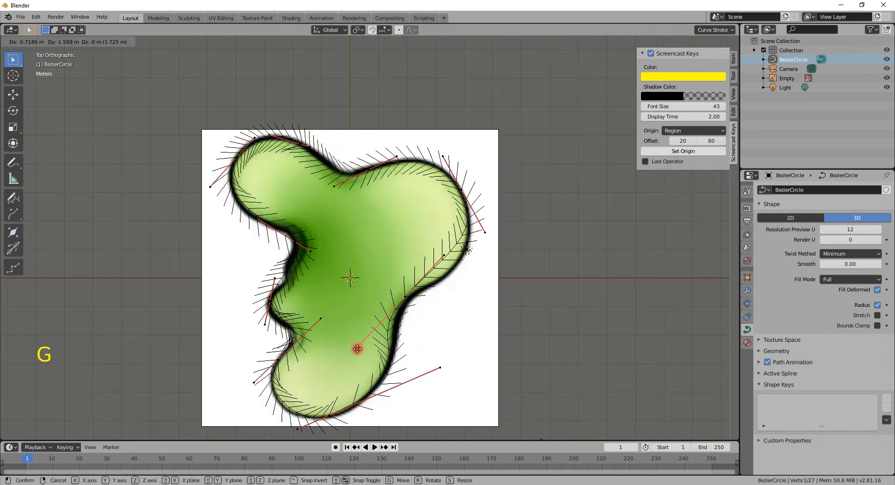
left_click(366, 346)
left_click(407, 297)
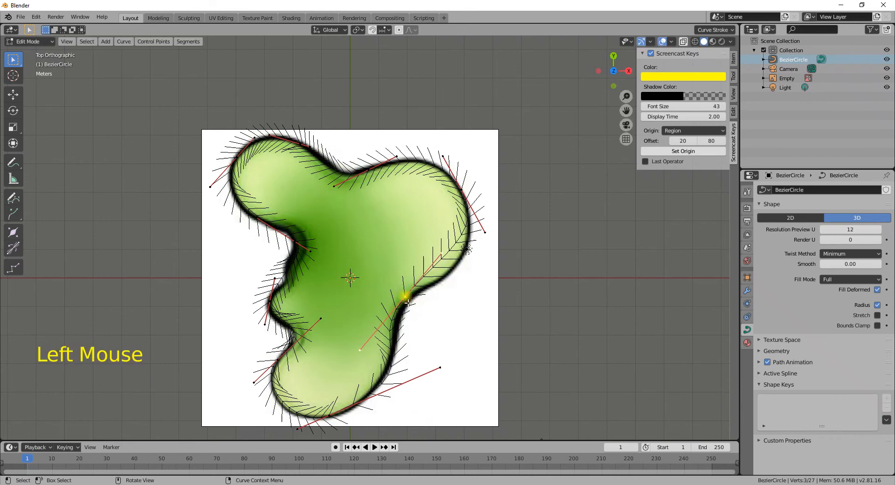
key("g")
key("Tab")
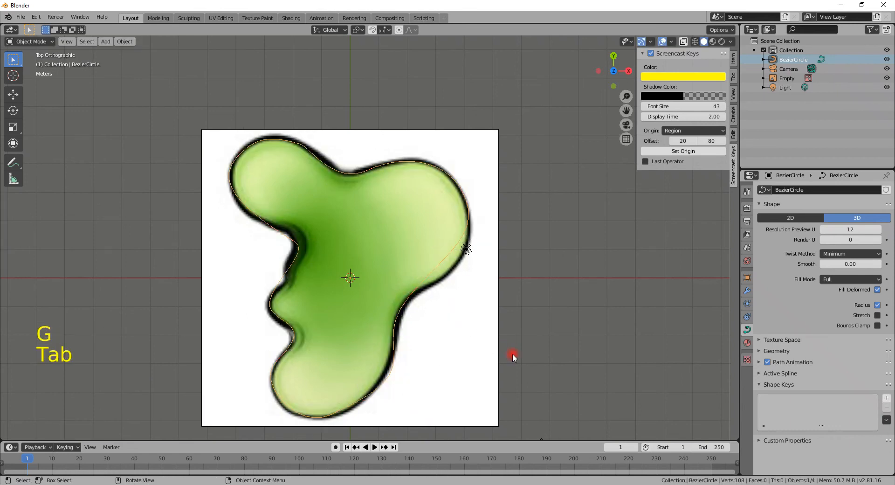
Extend the lower handle of the big right lobe's control point downward to follow the outline, and check the curve in Object Mode
key("Tab")
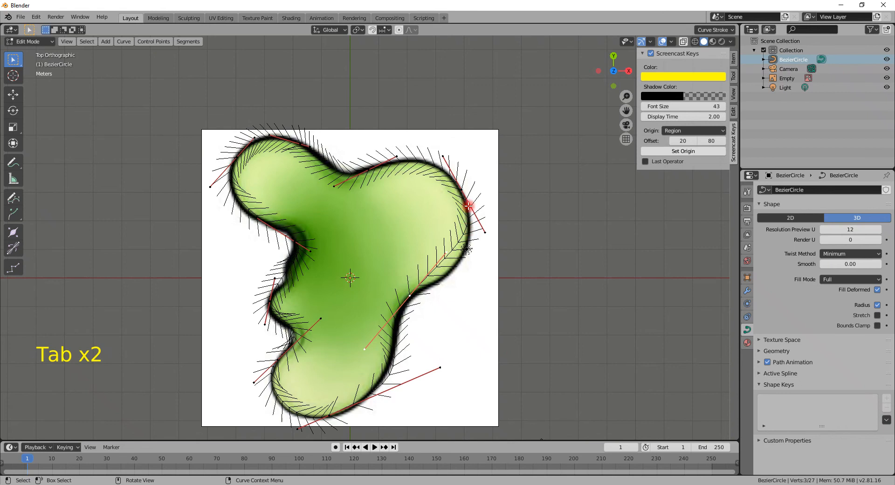
left_click(492, 233)
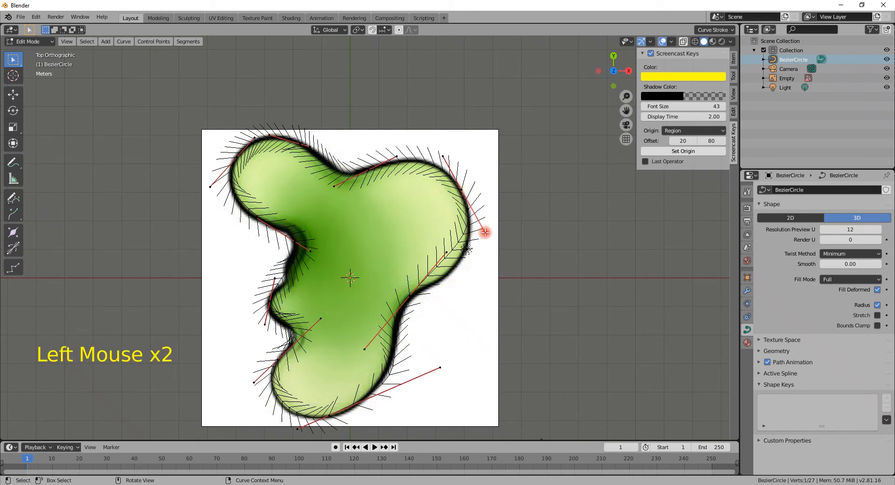
key("g")
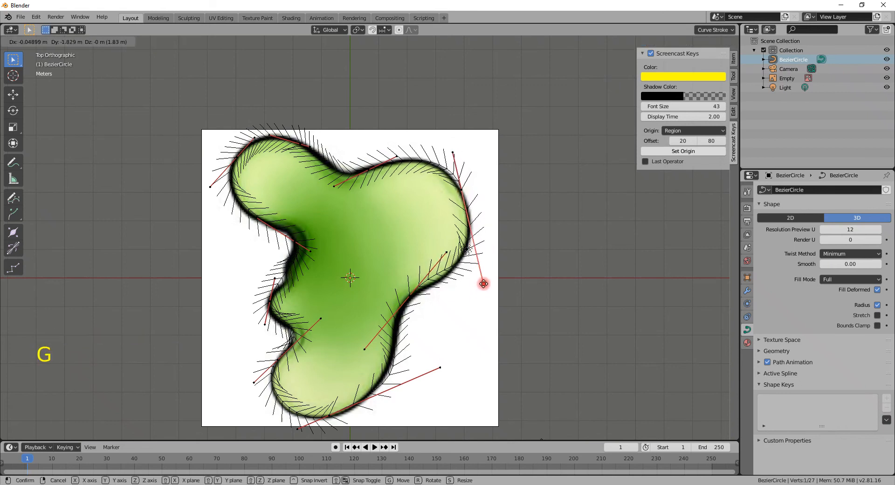
left_click(488, 267)
key("Tab")
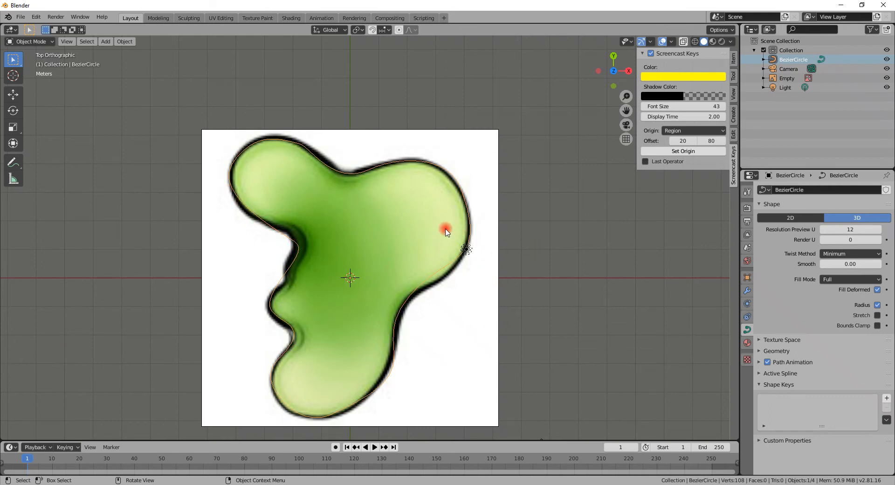
middle_click_drag(452, 295, 422, 232)
key("Tab")
key("Tab")
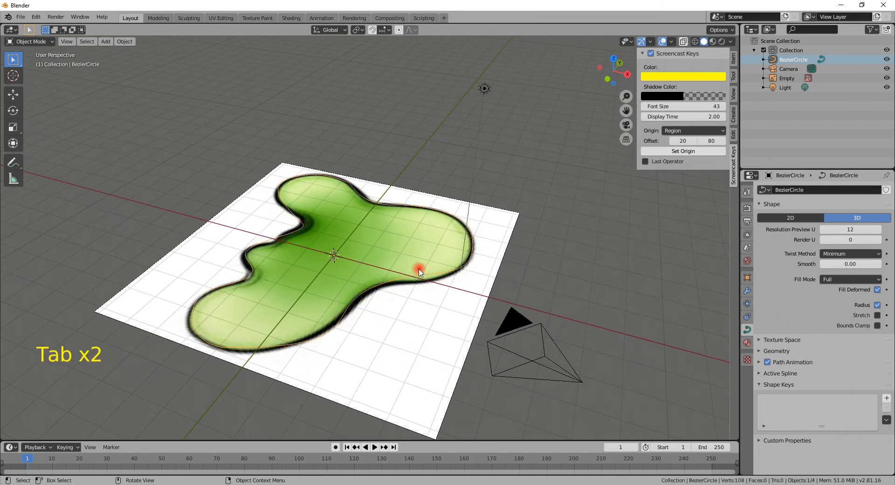
Convert the finished curve to a mesh and hide the Empty holding the reference image
right_click(418, 278)
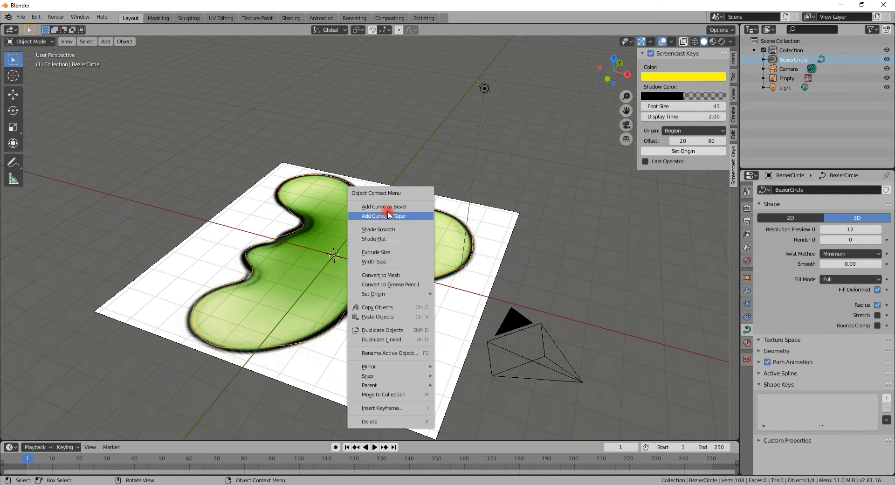
left_click(392, 275)
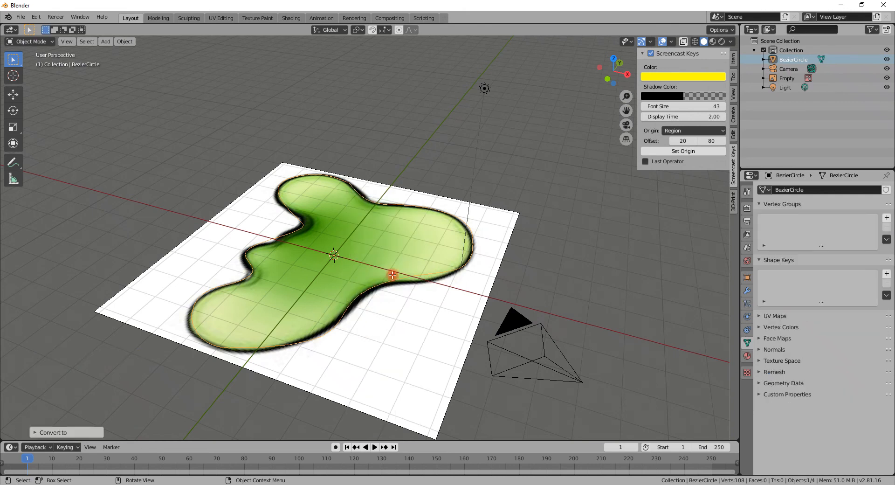
key("Tab")
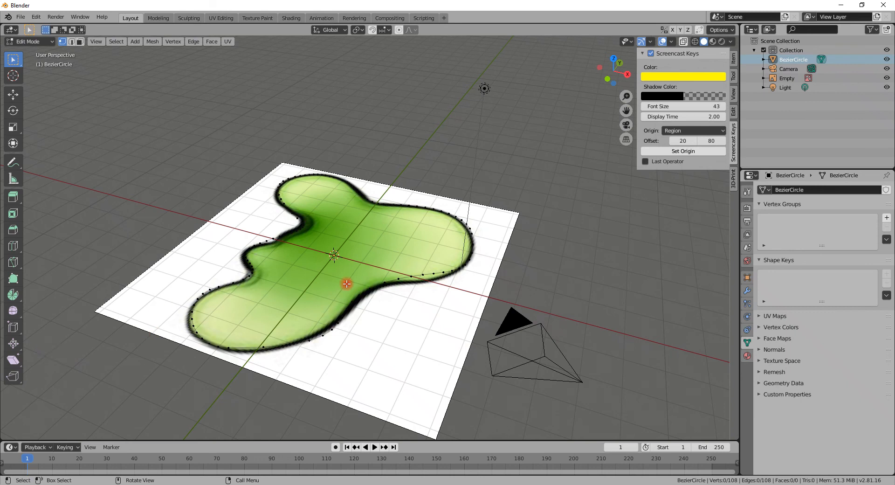
key("KP_7")
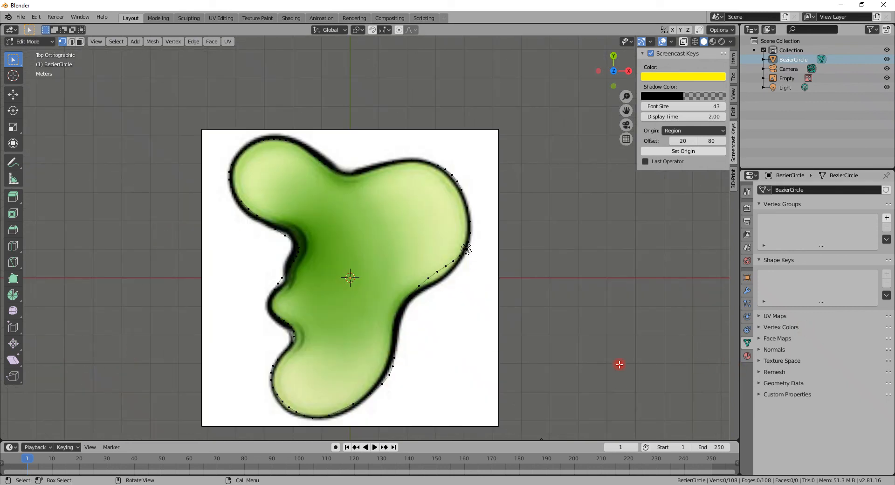
left_click(888, 76)
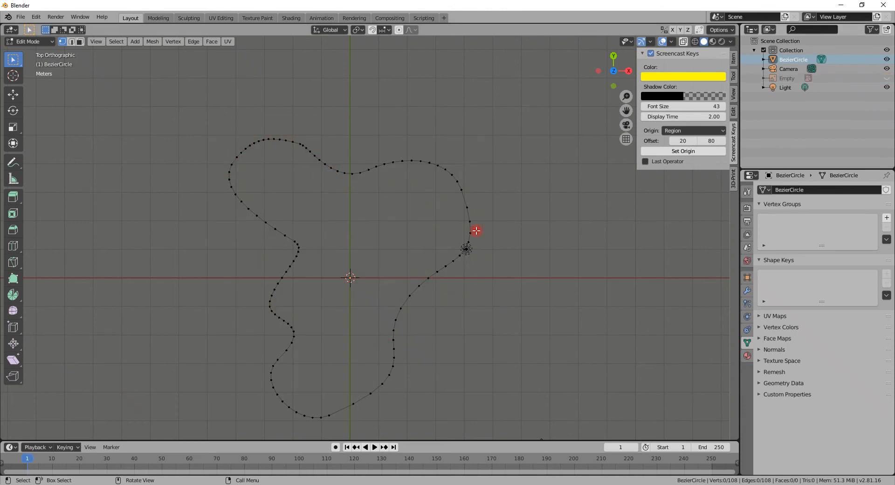
Select all vertices of the mesh outline in Edit Mode and fill them with a single face
key("Tab")
key("Tab")
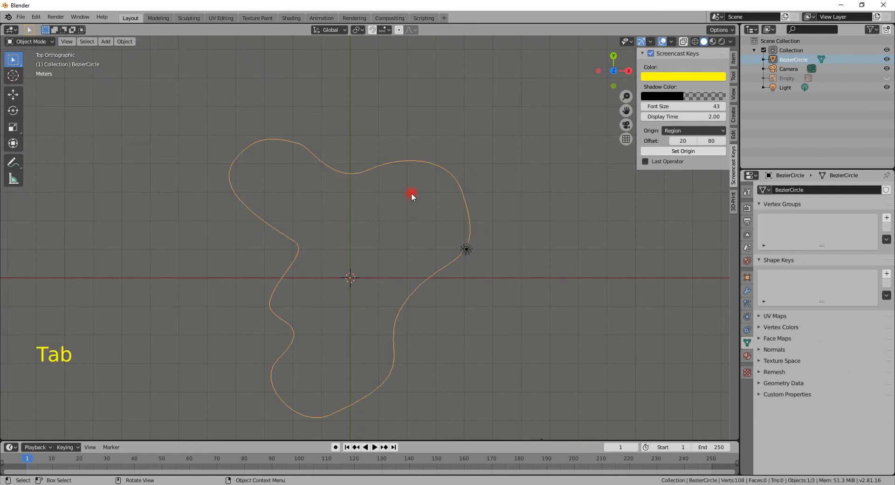
key("a")
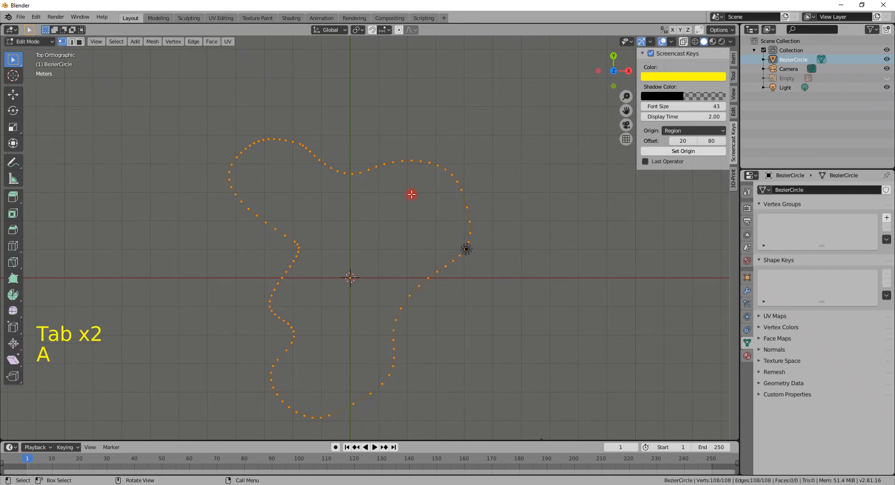
key("f")
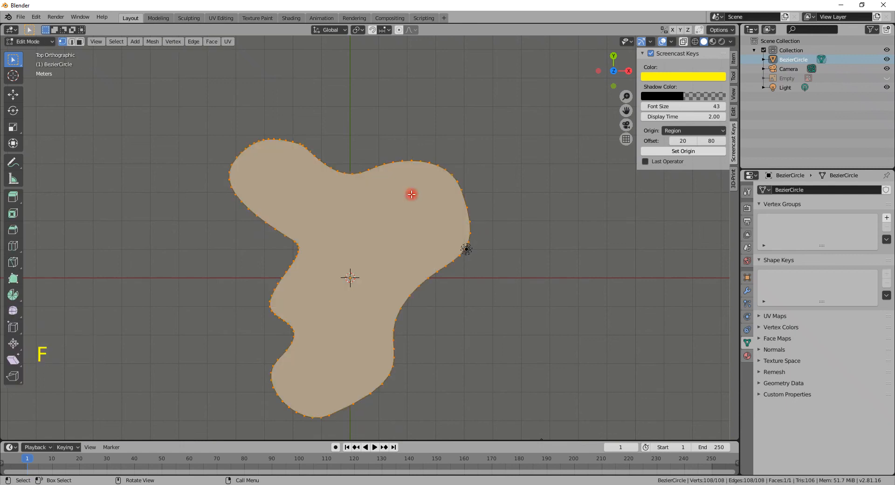
key("Return")
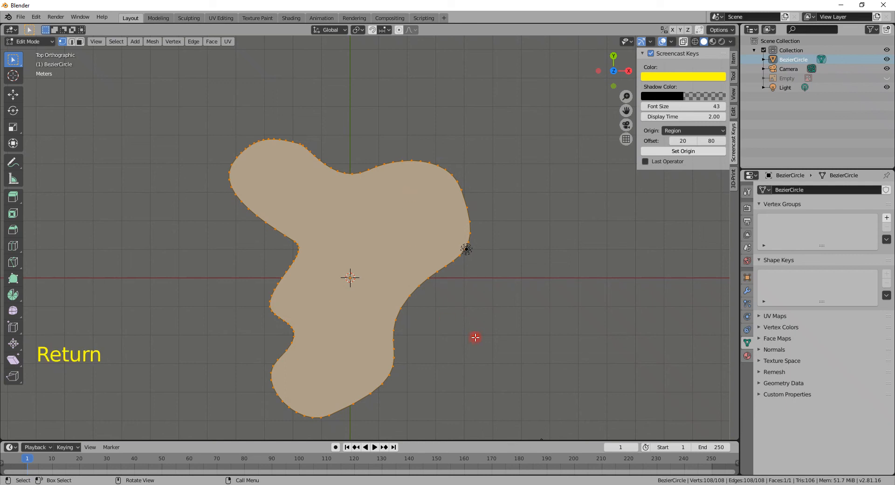
Switch to edge selection and extrude the filled vase outline upward to form the tall body
middle_click_drag(475, 337, 444, 253)
left_click(386, 268)
left_click(386, 268, "alt")
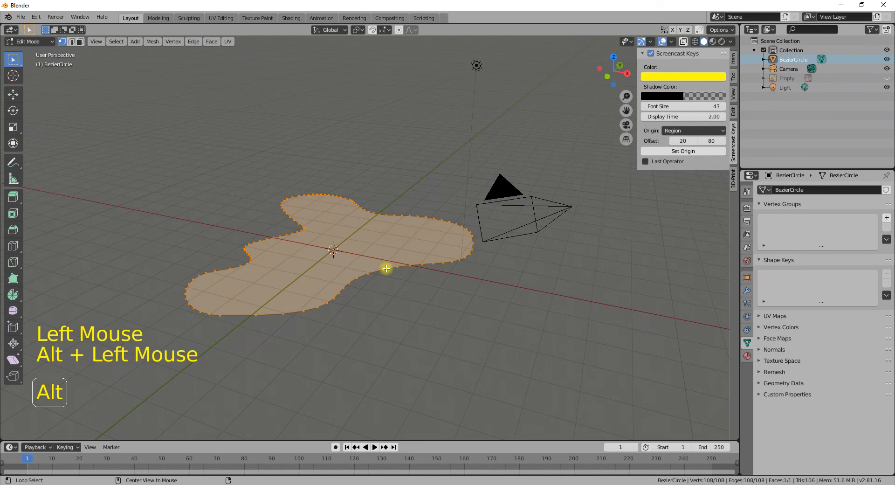
left_click(71, 42)
left_click(386, 268, "alt")
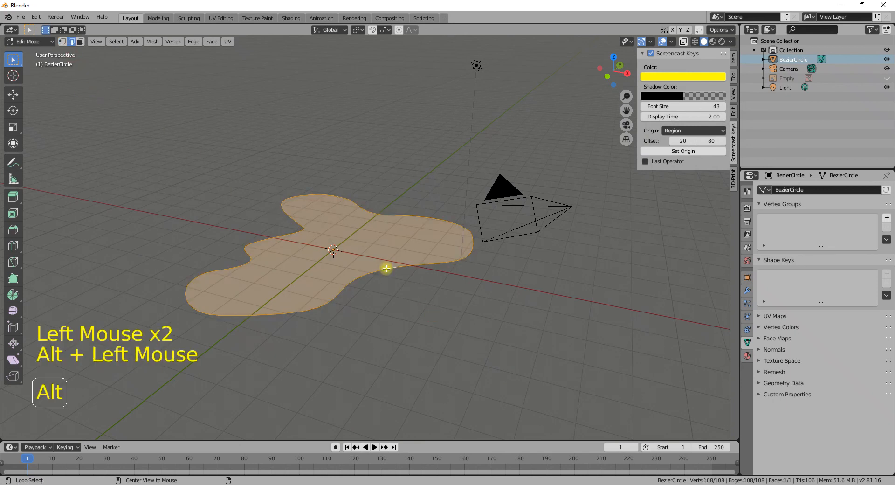
key("e")
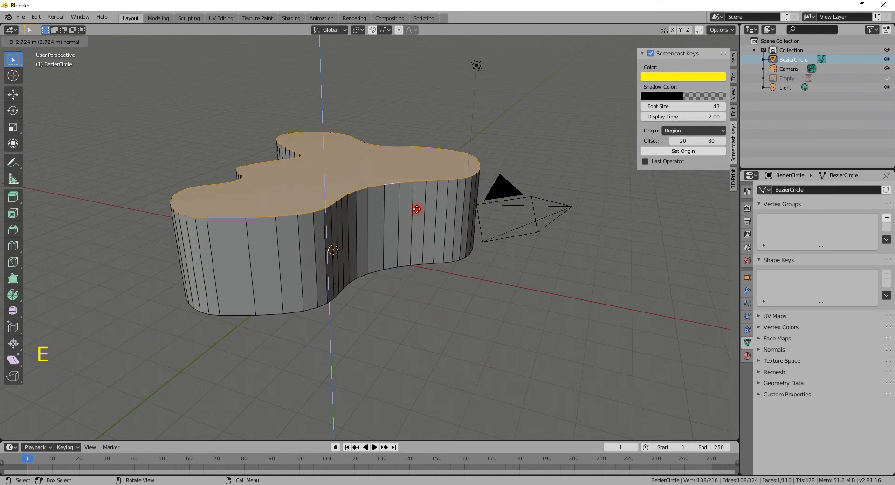
left_click(423, 157)
middle_click_drag(408, 179, 395, 226)
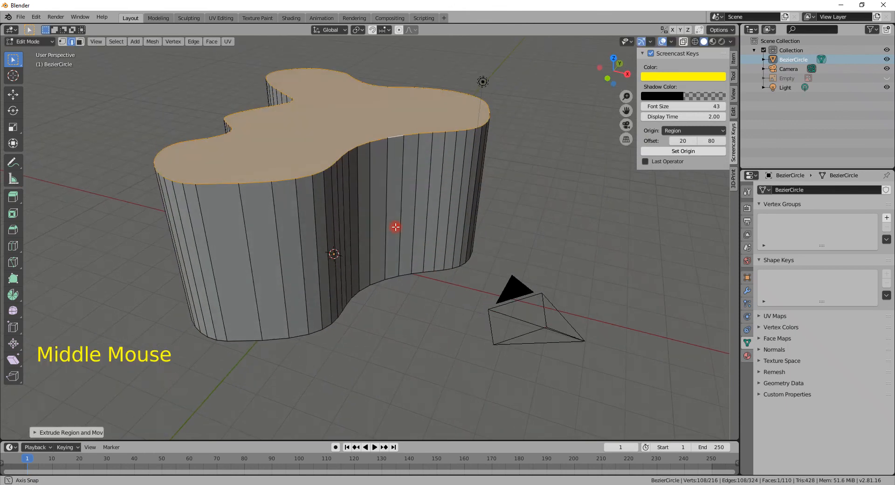
Scale the vase's top face slightly outward in X and Y with global Z locked, and inspect the shape in Object Mode
key("s")
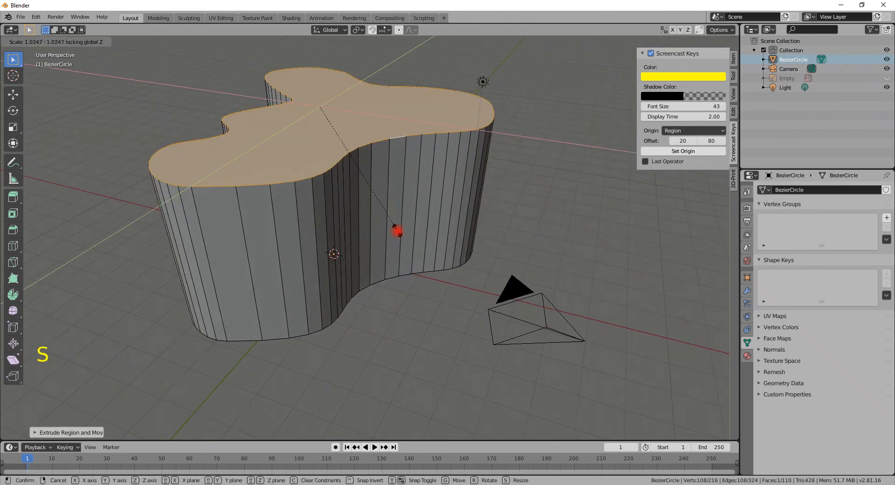
left_click(403, 236)
key("Tab")
middle_click_drag(393, 233, 352, 178)
key("Tab")
key("Tab")
Delete only the vase's top face to open the body, and return to Object Mode
left_click(341, 171)
key("Tab")
left_click(341, 171)
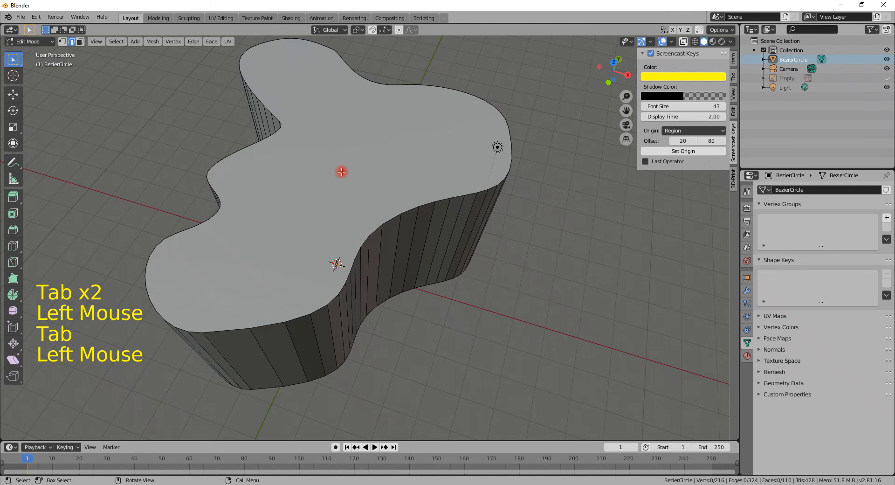
left_click(342, 172)
left_click(80, 42)
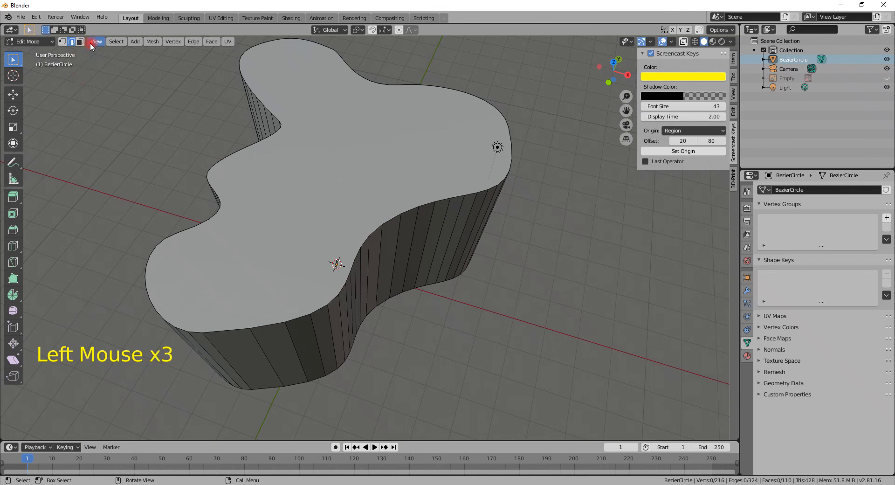
double_click(420, 132)
key("Delete")
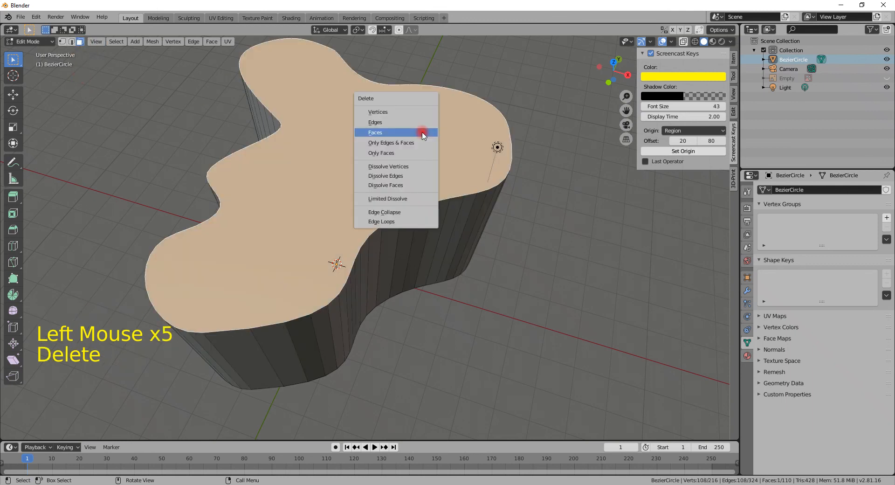
left_click(389, 153)
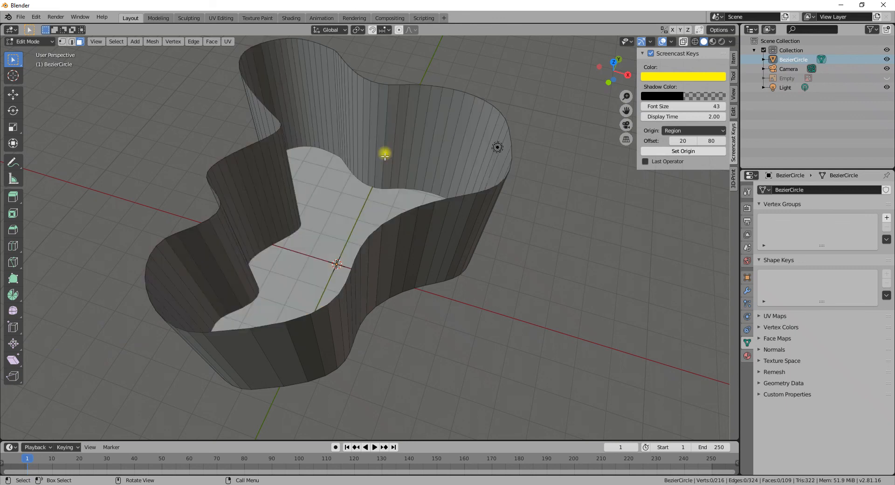
key("Tab")
mouse_move(364, 264)
middle_mouse_down()
mouse_move(346, 169)
mouse_move(353, 122)
mouse_move(362, 259)
mouse_move(368, 252)
mouse_move(371, 260)
middle_mouse_up()
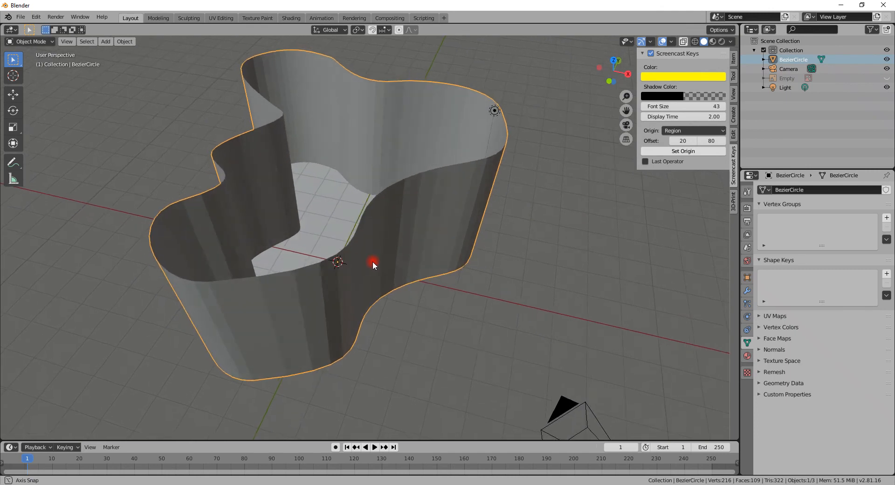
Add a Solidify modifier to the vase with a thickness of 0.02 m
key("Tab")
key("Tab")
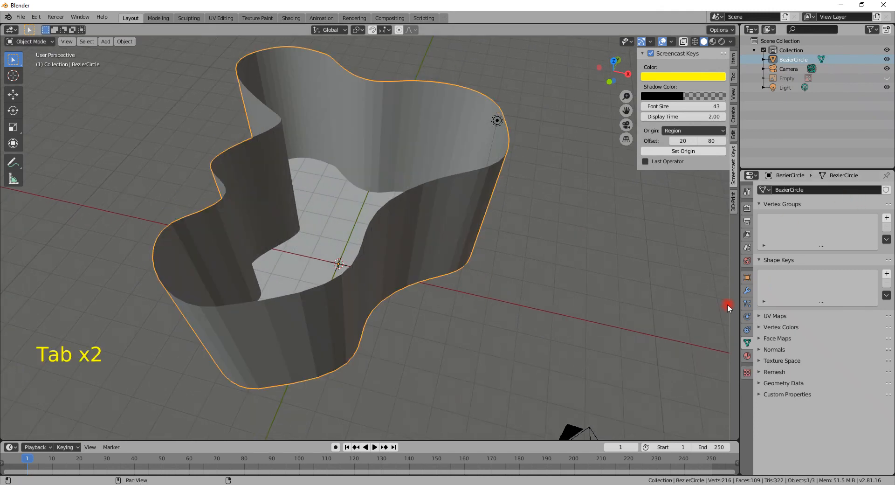
left_click(747, 290)
left_click(791, 189)
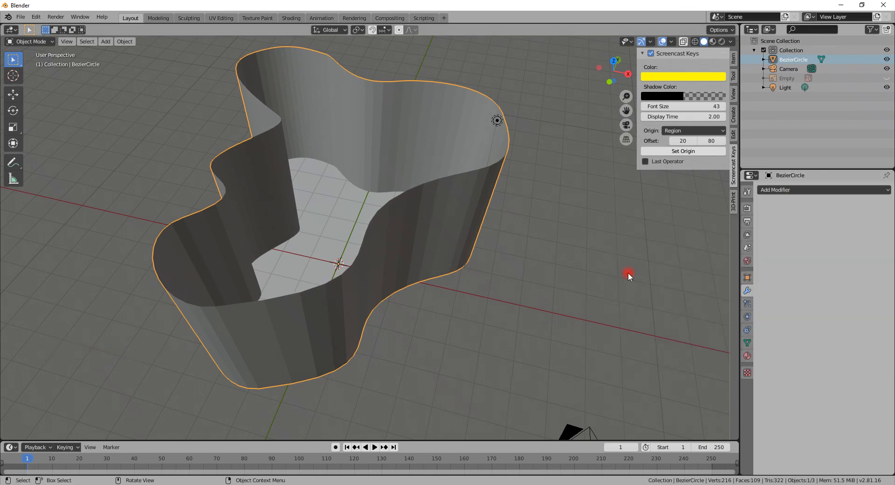
left_click(774, 190)
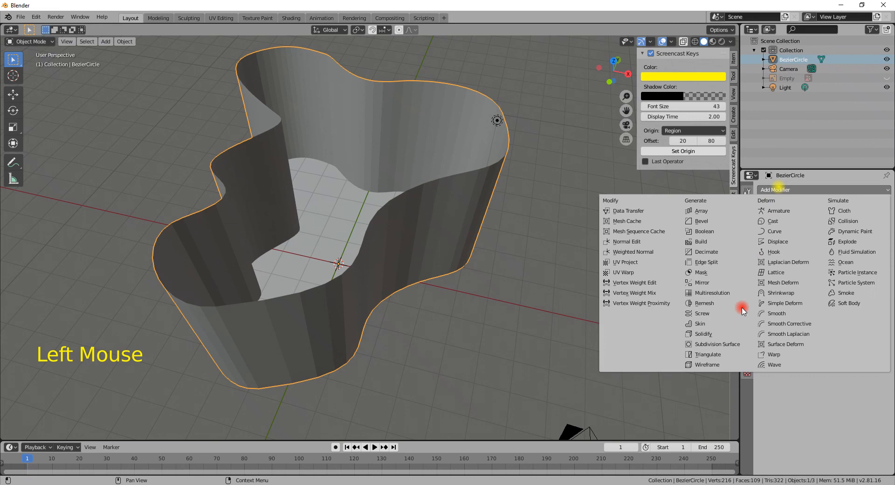
left_click(718, 335)
left_click_drag(799, 231, 797, 233)
Try to apply the Solidify modifier in Edit Mode, and inspect the base mesh with all vertices selected
key("Tab")
middle_click_drag(550, 320, 684, 260)
left_click(790, 218)
key("Tab")
key("Tab")
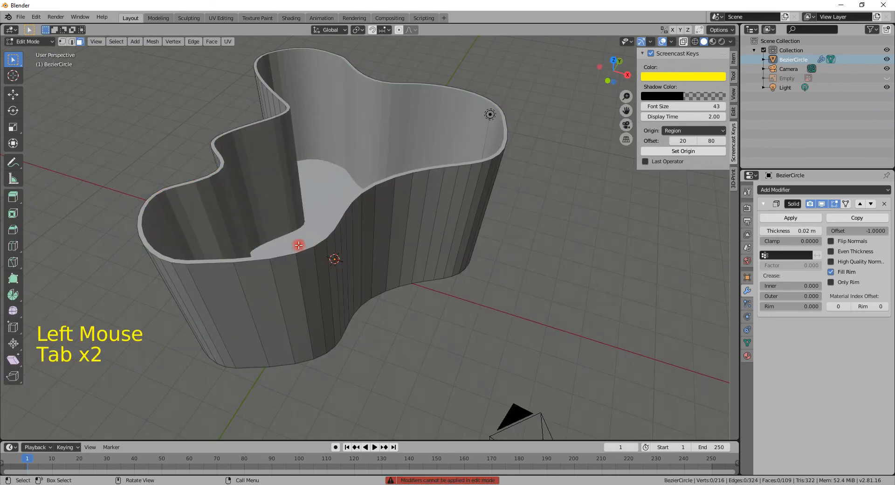
left_click(63, 41)
key("a")
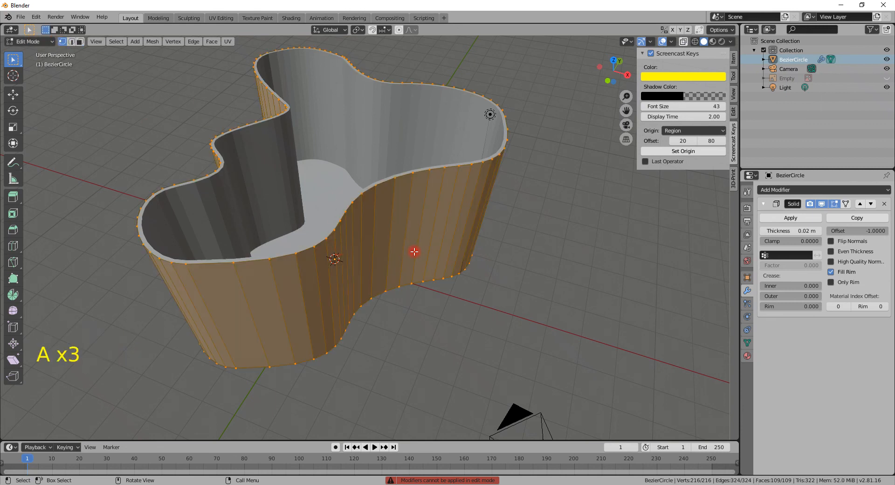
key("Tab")
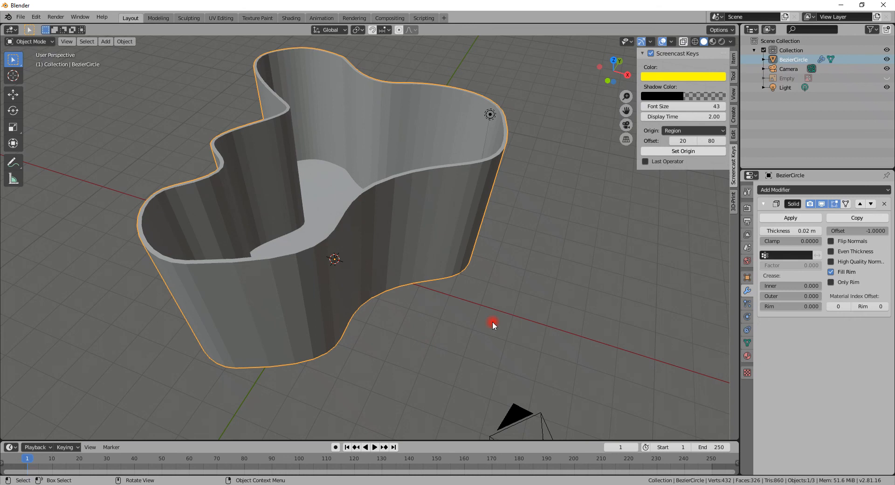
Apply the Solidify modifier in Object Mode and add a Subdivision Surface modifier to the vase
scroll(387, 272, "down", 2)
middle_click_drag(387, 273, 373, 247, "shift")
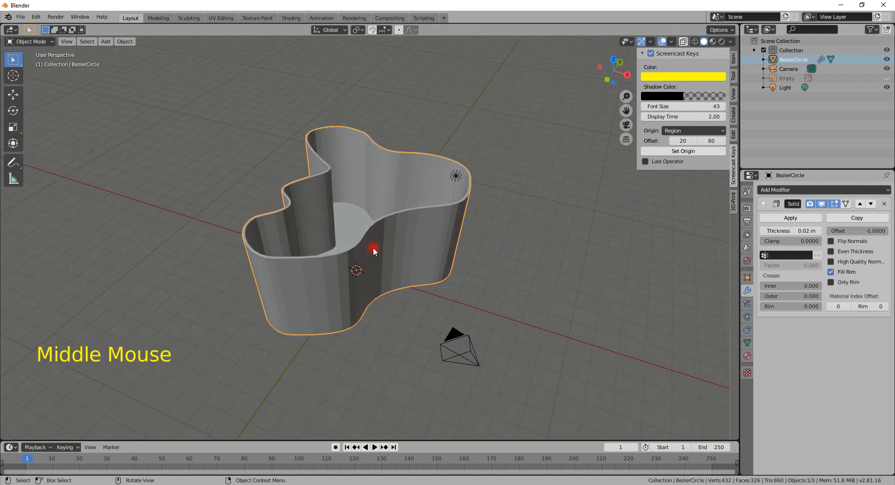
left_click(791, 218)
left_click(787, 191)
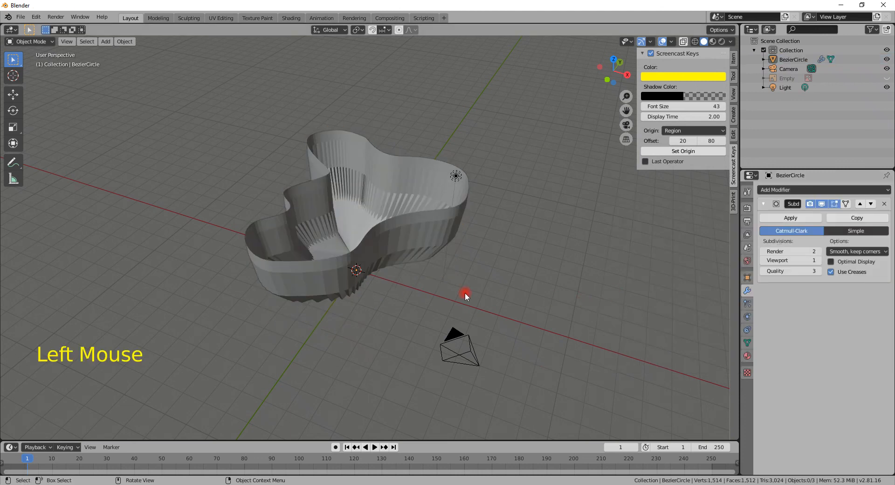
Add two loop cuts around the vase's outer wall, one slid close to the base and one close to the rim
key("Tab")
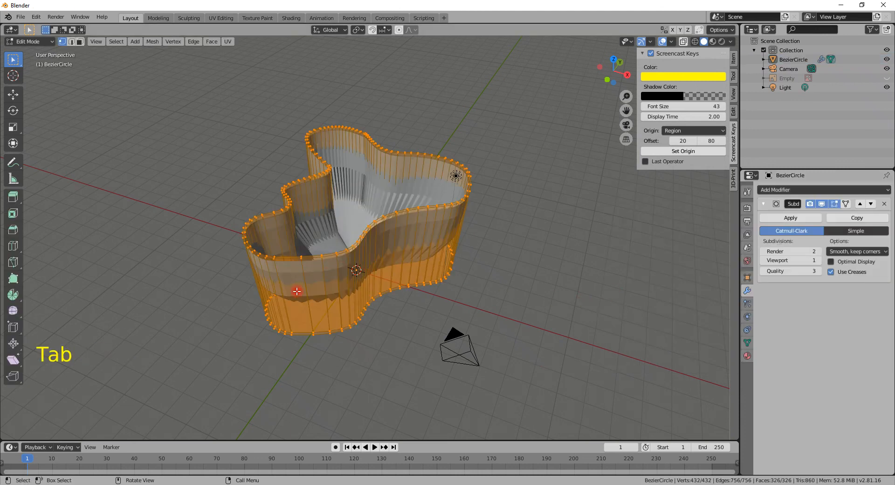
key("ctrl+r")
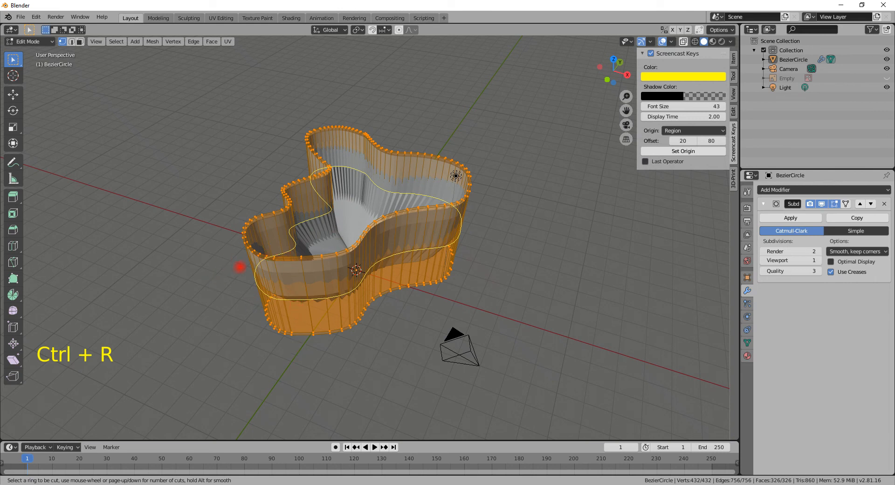
left_click(239, 267)
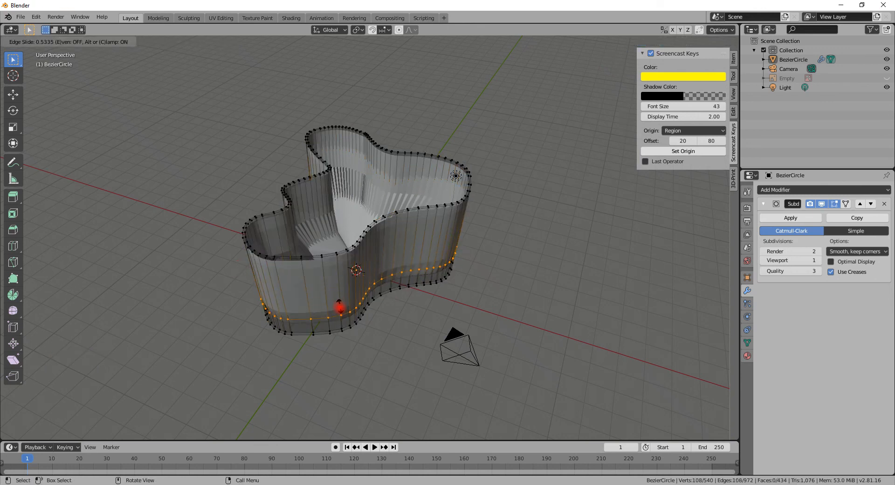
left_click(344, 310)
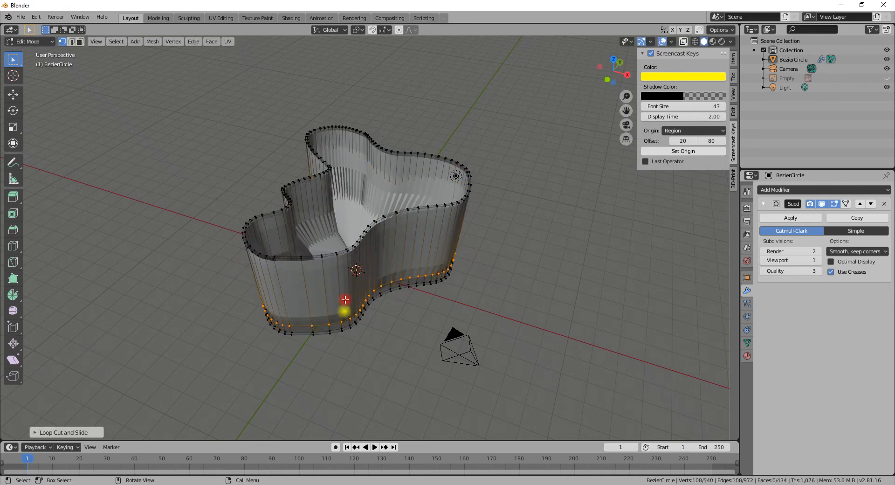
key("ctrl+r")
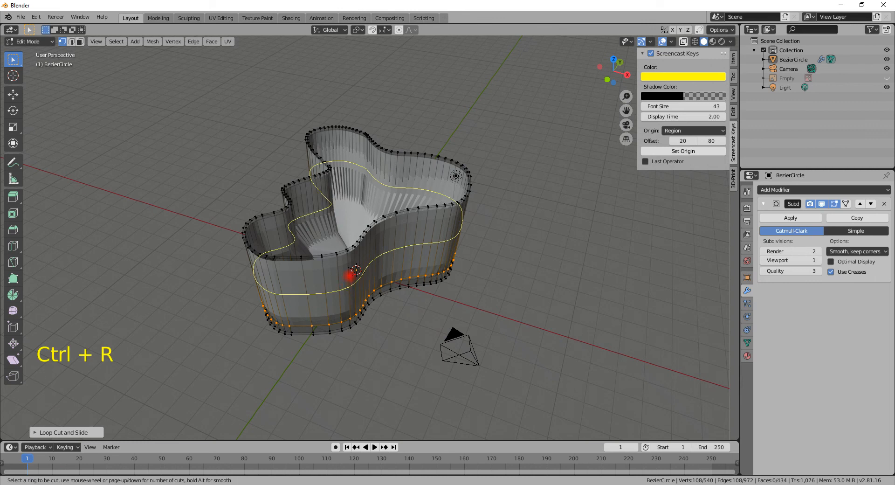
left_click(354, 269)
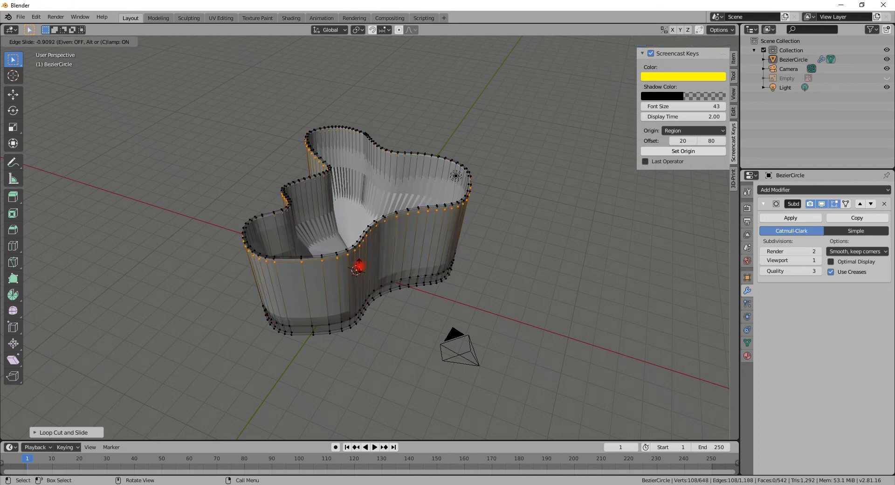
left_click(360, 264)
Tighten the outer base with two more loop cuts, one slid just above the existing lower loop and one slid down to the bottom edge
middle_click_drag(364, 308, 372, 255, "shift")
scroll(370, 282, "up", 3)
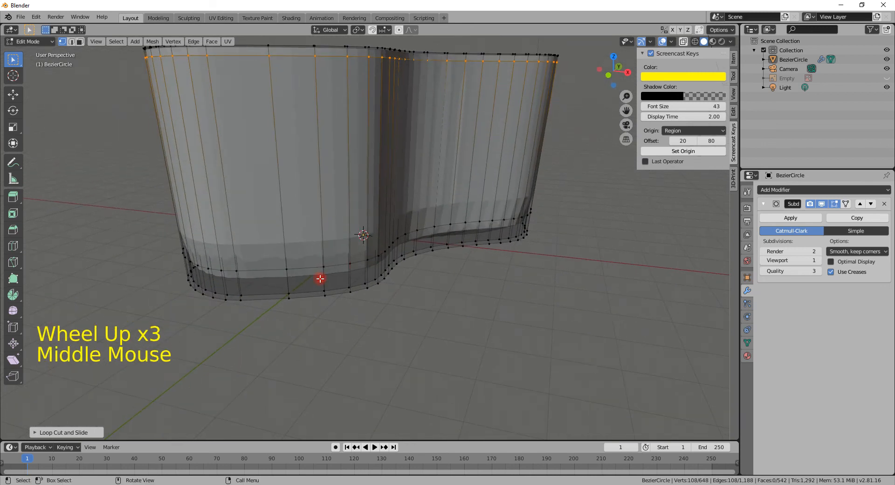
key("ctrl+f")
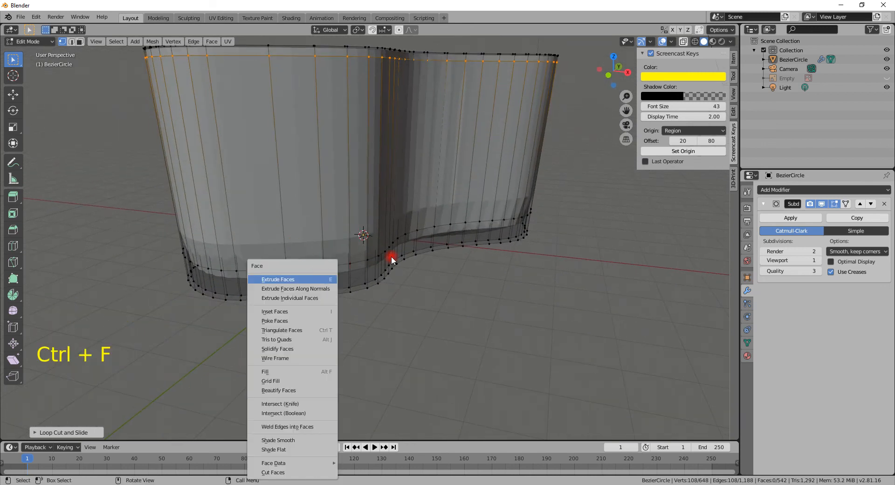
key("ctrl+r")
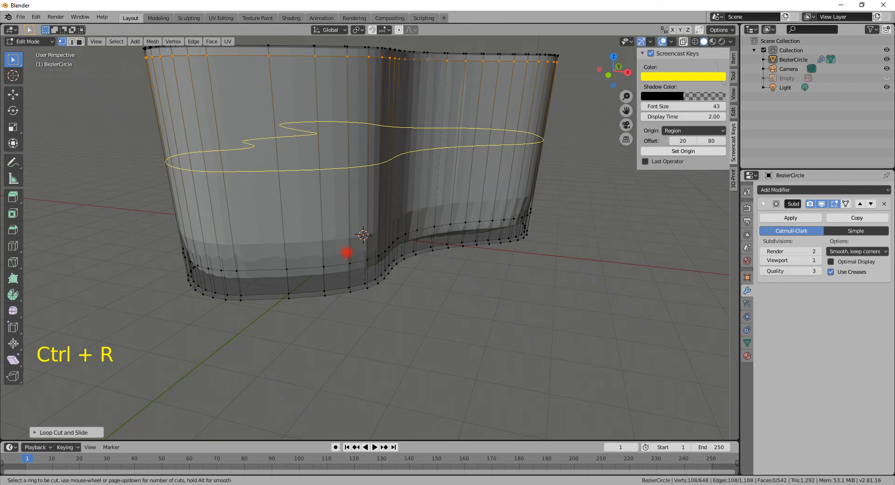
left_click(345, 257)
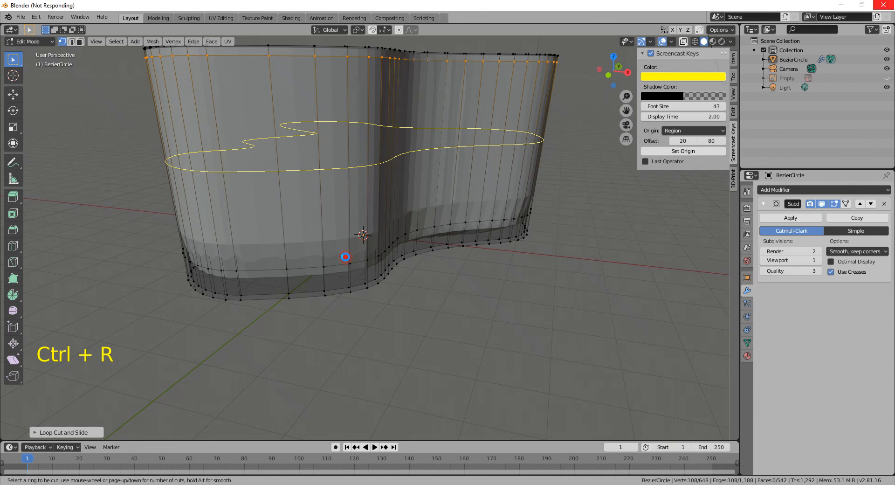
left_click_drag(345, 257, 336, 328)
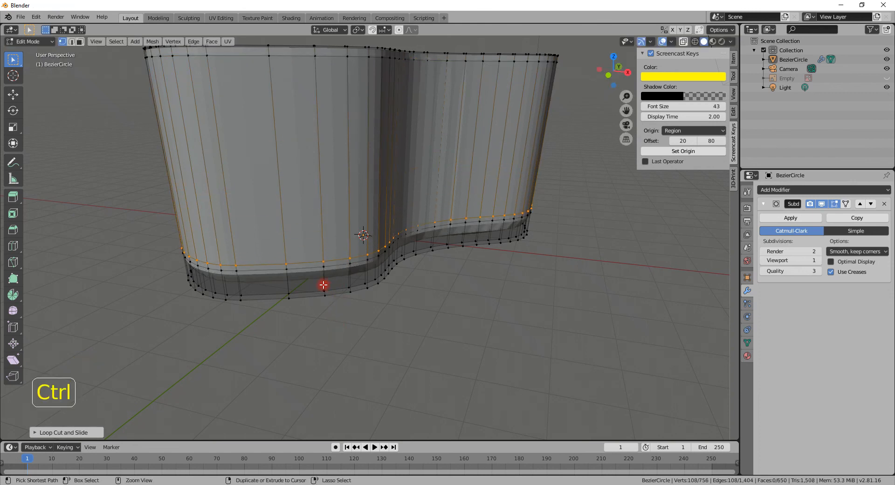
key("ctrl+r")
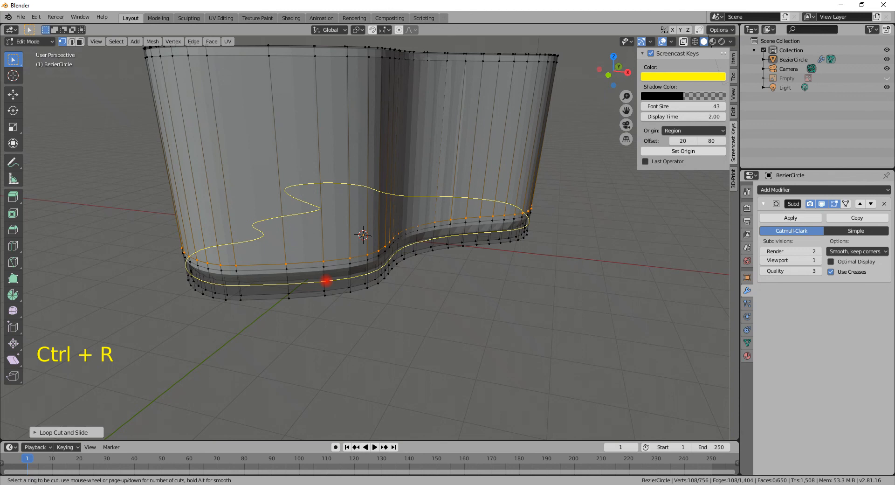
left_click(326, 280)
left_click_drag(326, 280, 326, 293)
middle_click_drag(326, 293, 374, 139)
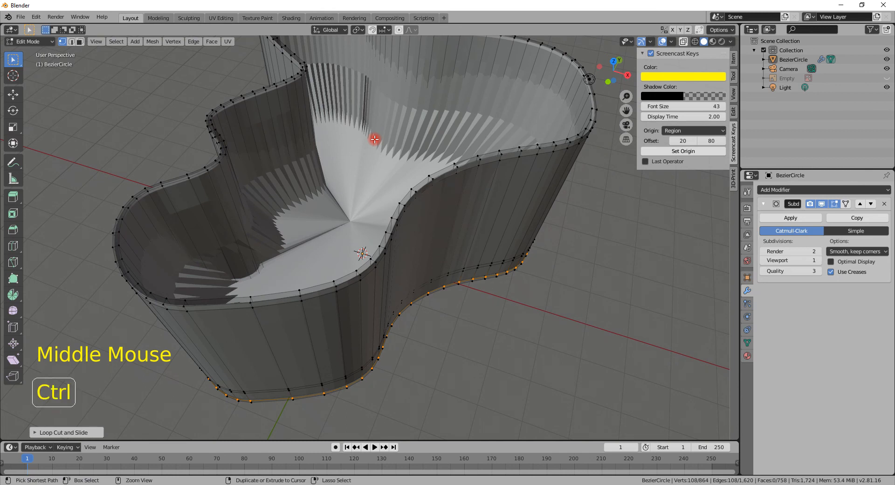
Add two loop cuts around the inner wall, slide both down toward the vase's floor, and return to Object Mode
key("ctrl+r")
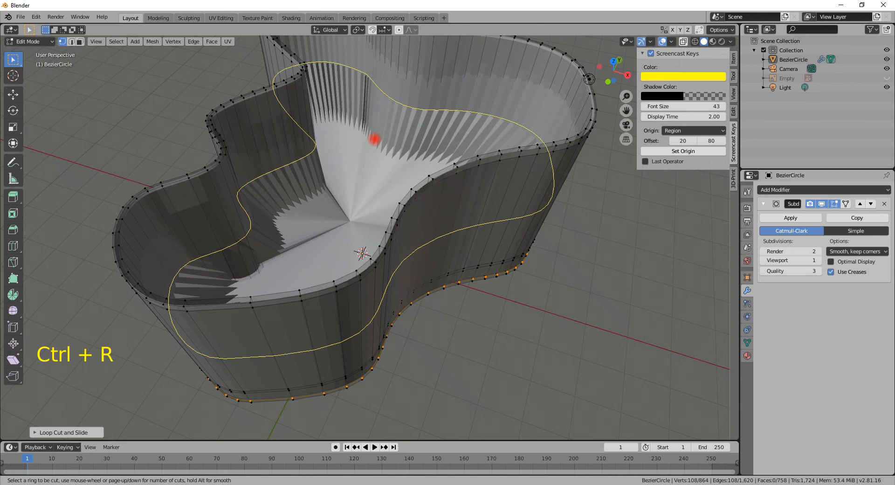
left_click(369, 162)
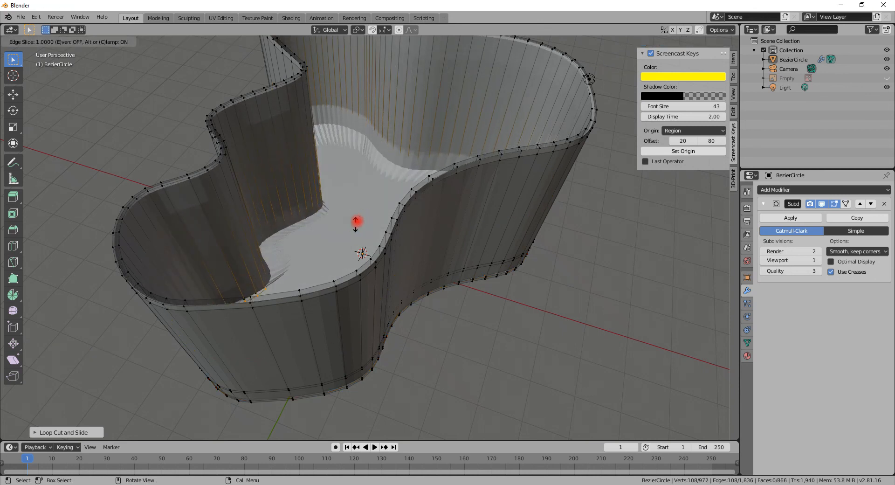
left_click(365, 204)
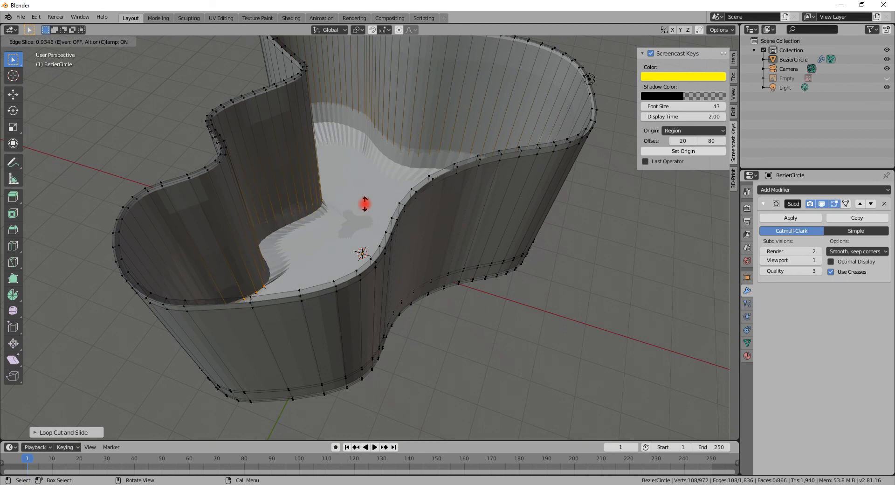
key("ctrl+r")
left_click(397, 126)
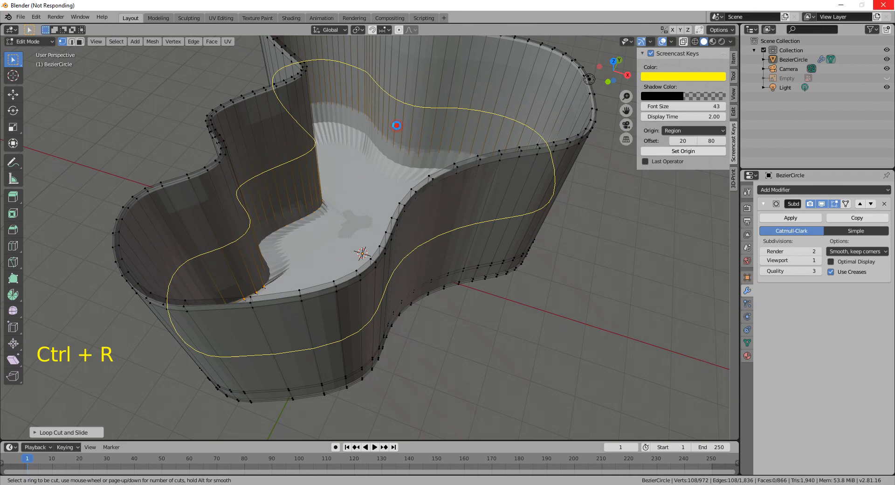
left_click_drag(396, 126, 390, 182)
key("Tab")
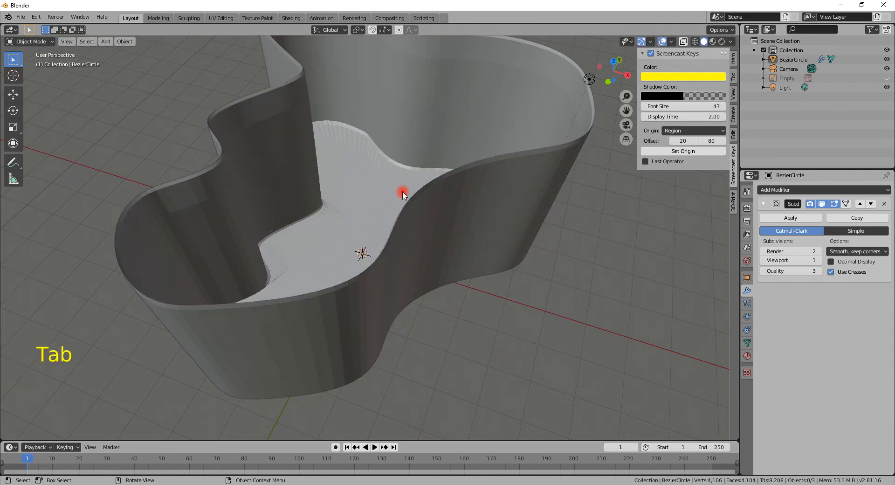
Add a mesh plane as the ground and scale it by 100
middle_click_drag(402, 191, 405, 241)
scroll(420, 232, "down", 3)
key("shift+a")
mouse_move(404, 242)
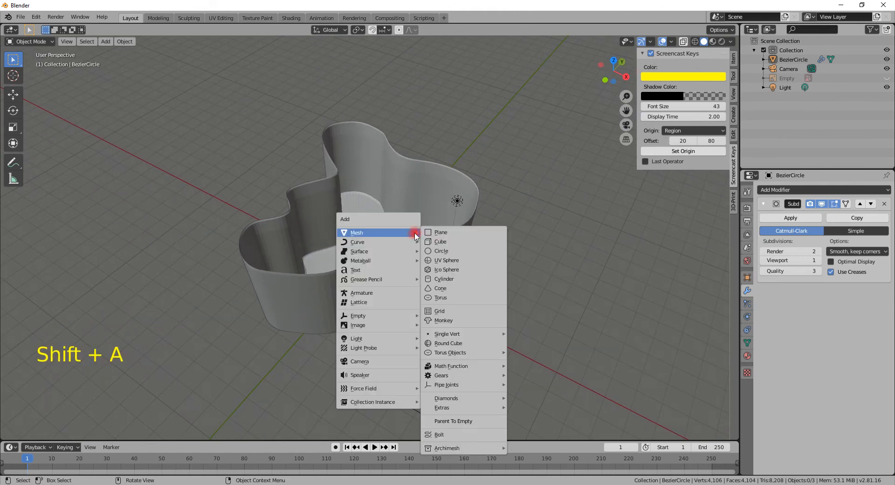
left_click(444, 233)
type("s")
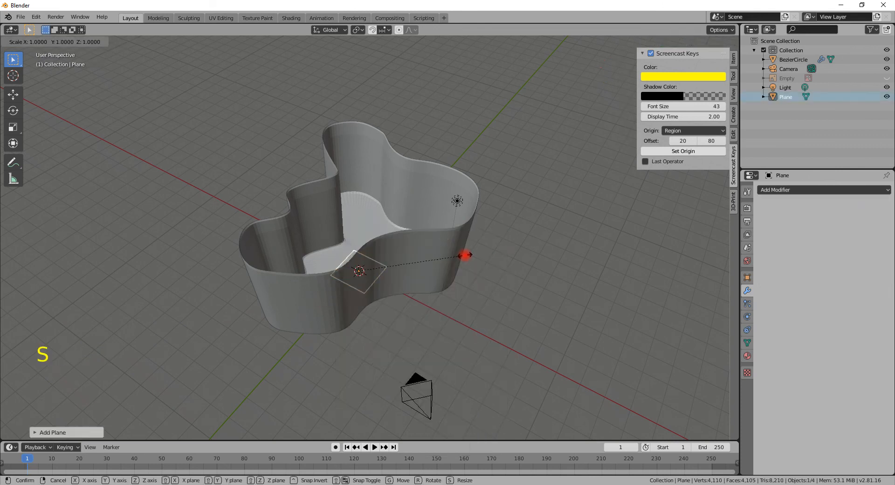
type("100")
key("Return")
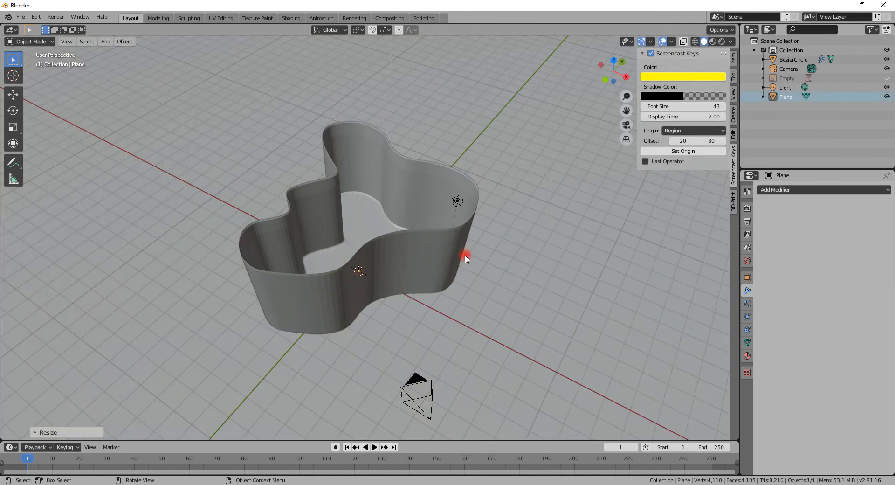
Create a new material for the ground plane with a light blue base color and show the scene in material preview shading
left_click(747, 356)
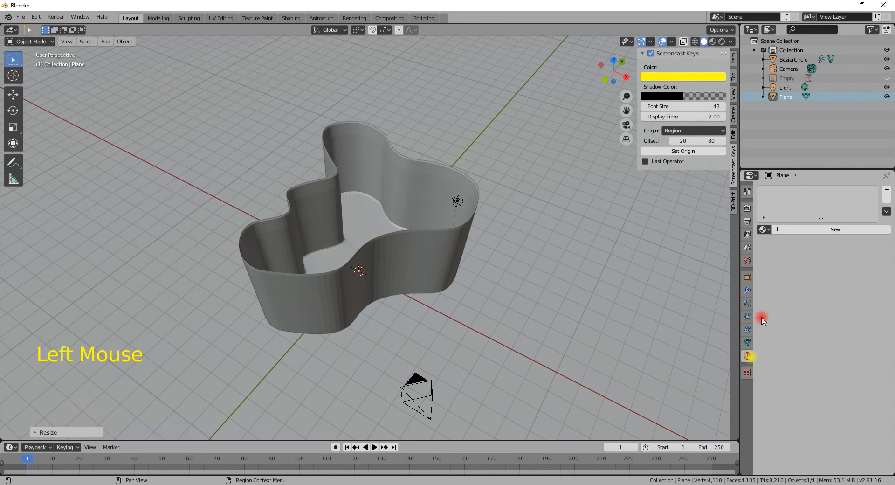
left_click(809, 234)
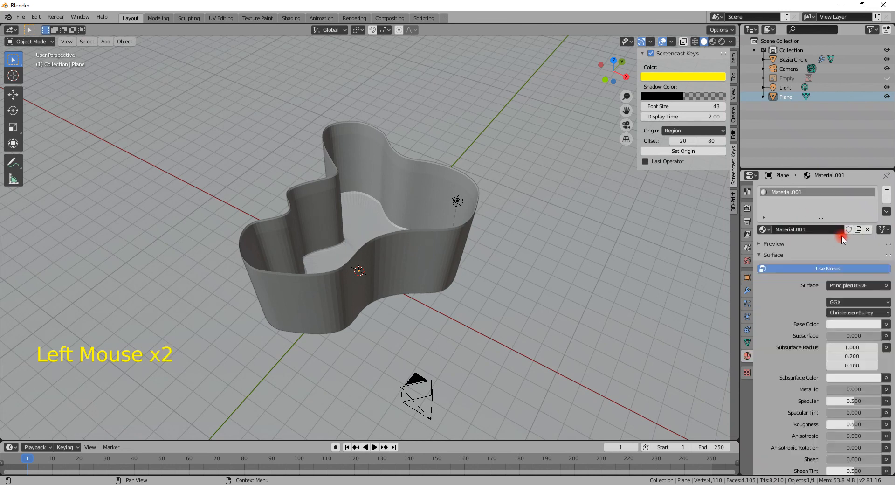
left_click(846, 324)
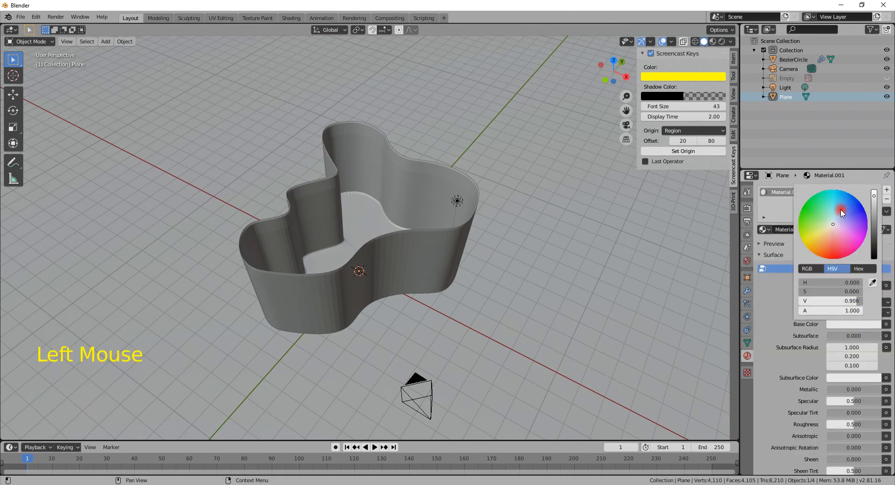
left_click(834, 211)
left_click(713, 42)
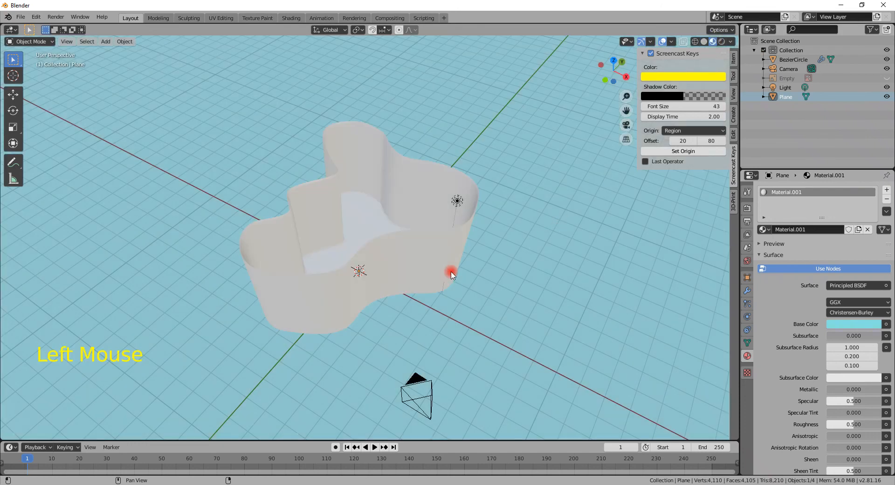
Create a new material for the vase and set its surface shader to Glass BSDF
left_click(429, 250)
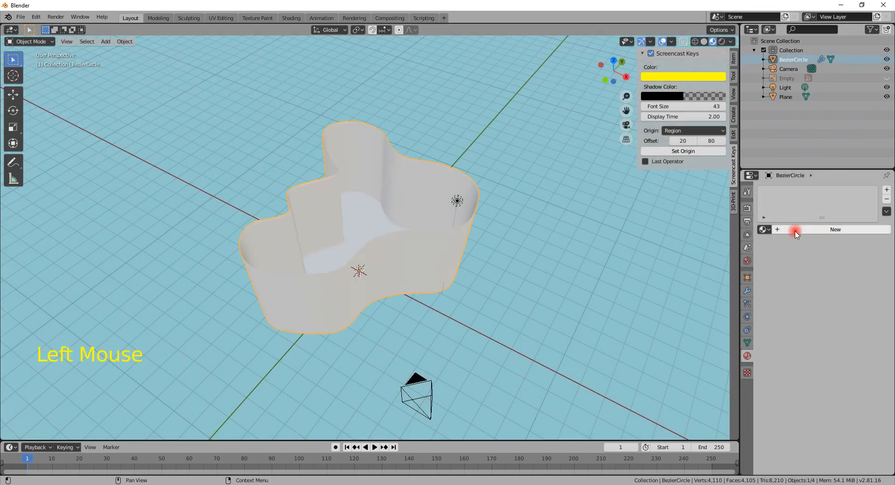
left_click(823, 231)
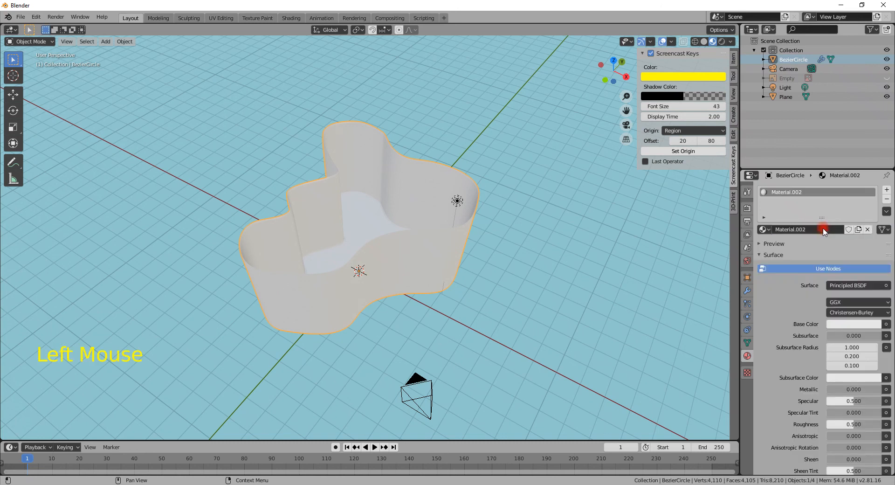
left_click(838, 285)
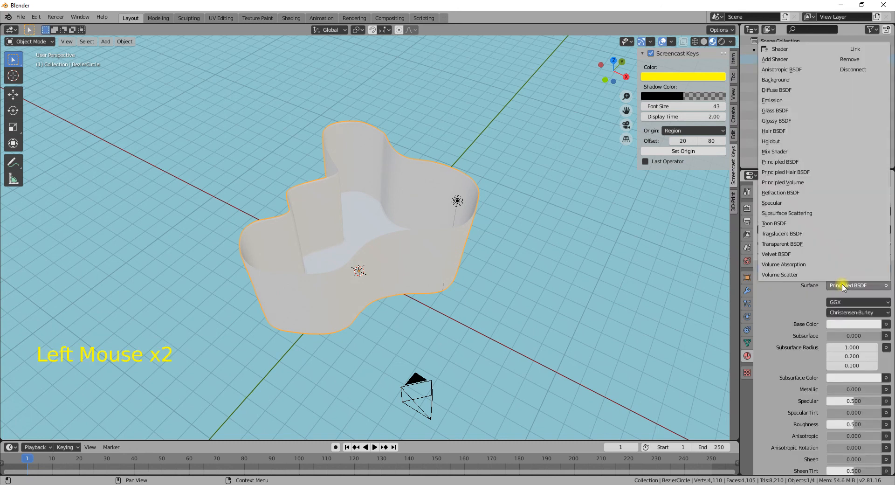
left_click(791, 111)
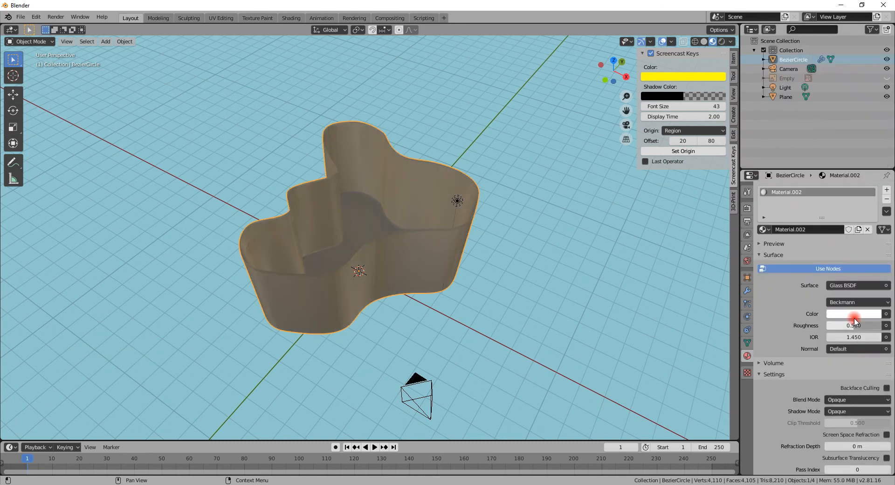
Tint the vase's glass color a darkened yellow-green with hue 0.204 and saturation 0.793
left_click(853, 314)
left_click_drag(816, 214, 808, 220)
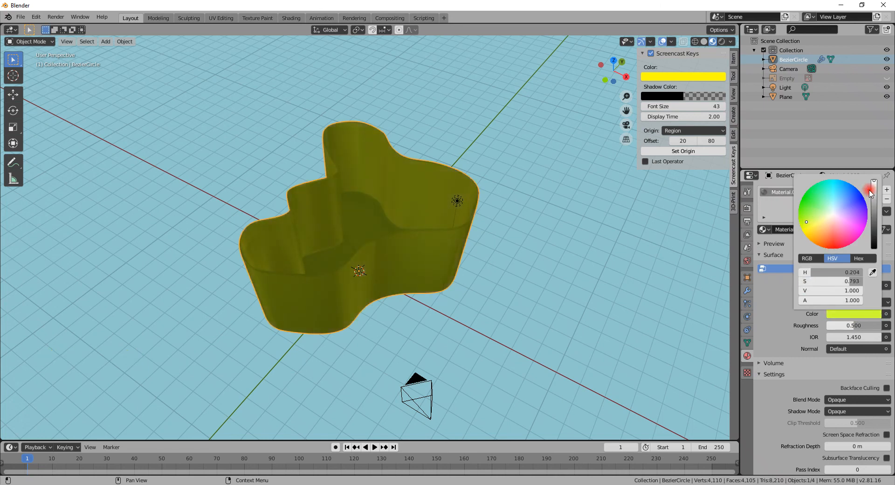
left_click_drag(874, 182, 875, 198)
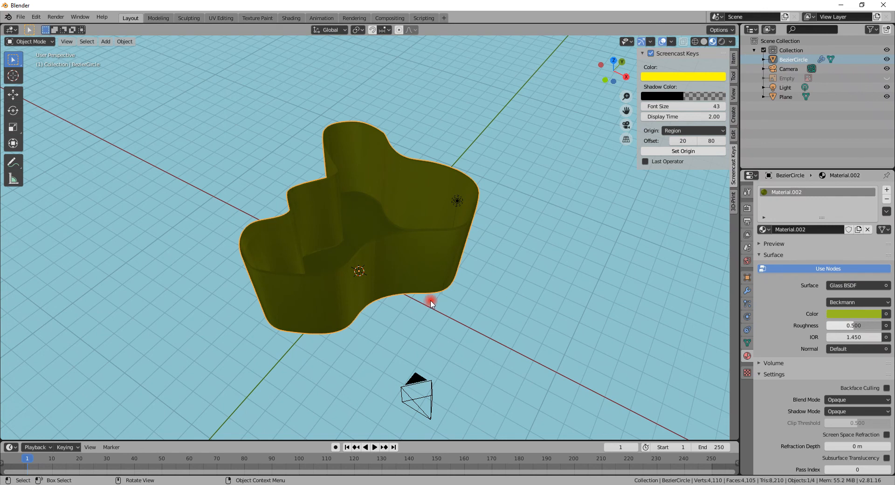
Look through the scene camera and lock the camera to the view
middle_click_drag(430, 300, 452, 254)
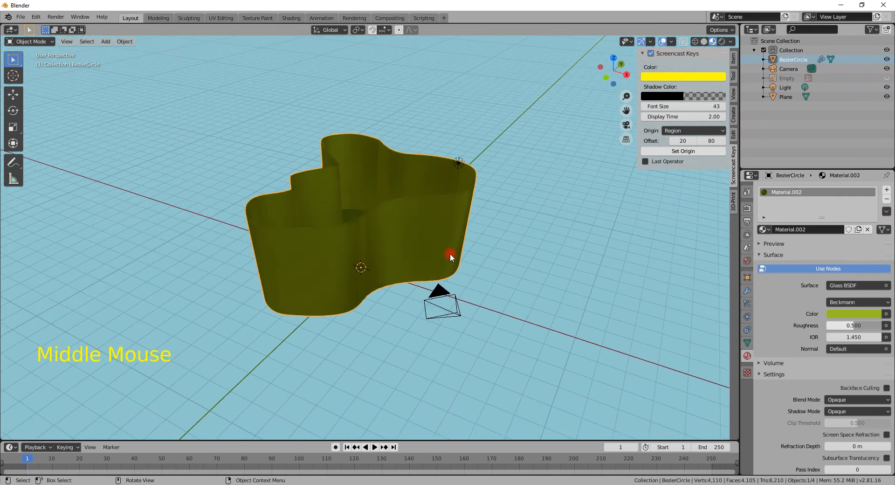
left_click(626, 125)
left_click(733, 94)
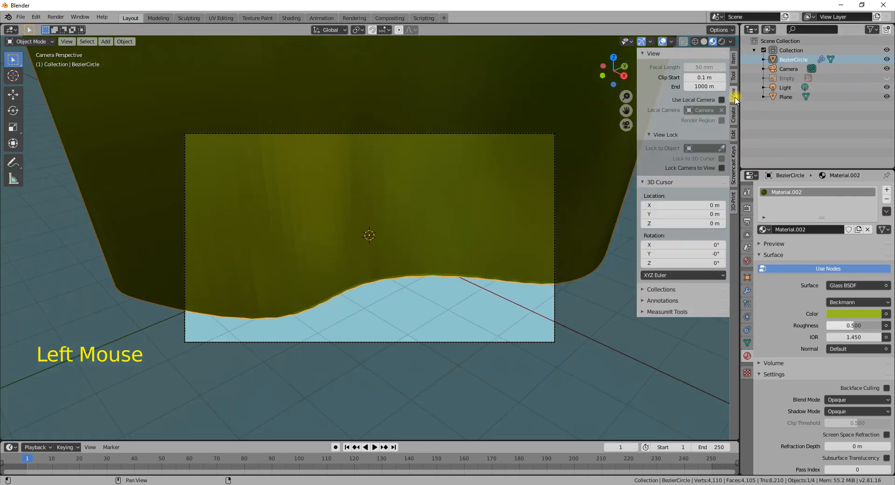
left_click(721, 167)
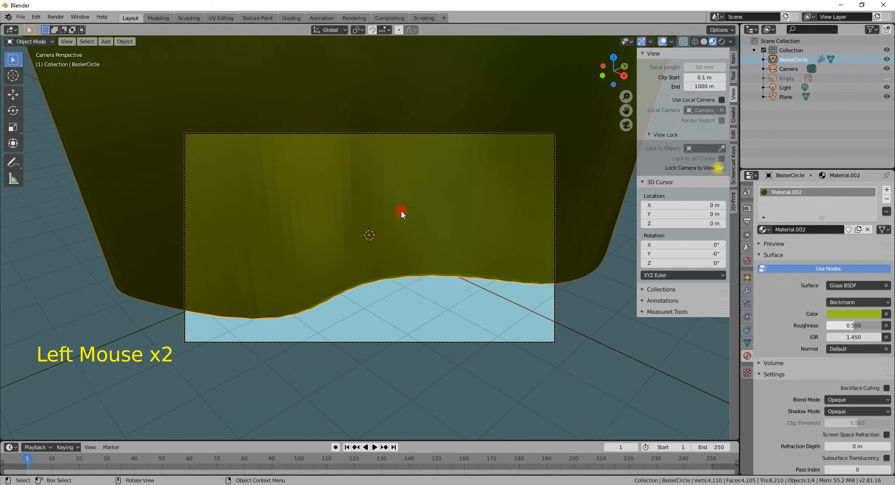
Pull the camera back to frame the whole vase and check it briefly in rendered shading
scroll(371, 233, "down", 3)
middle_click_drag(368, 231, 395, 265, "shift")
scroll(381, 252, "down", 1)
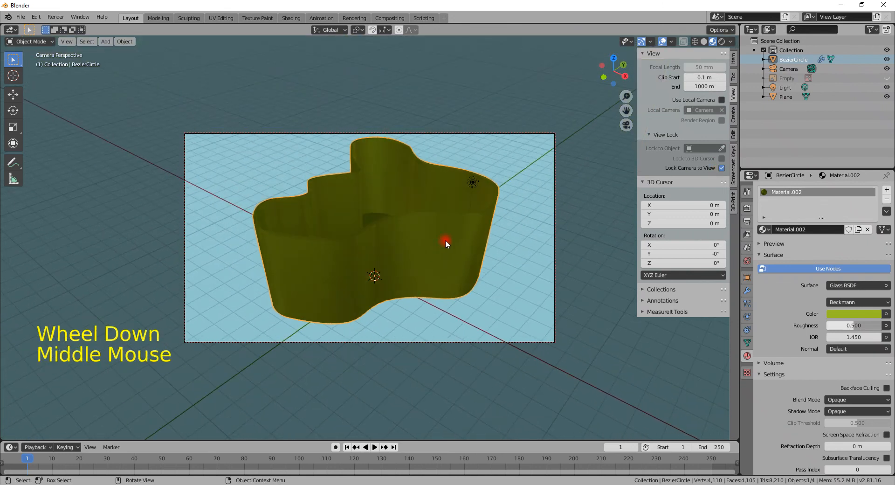
left_click(722, 42)
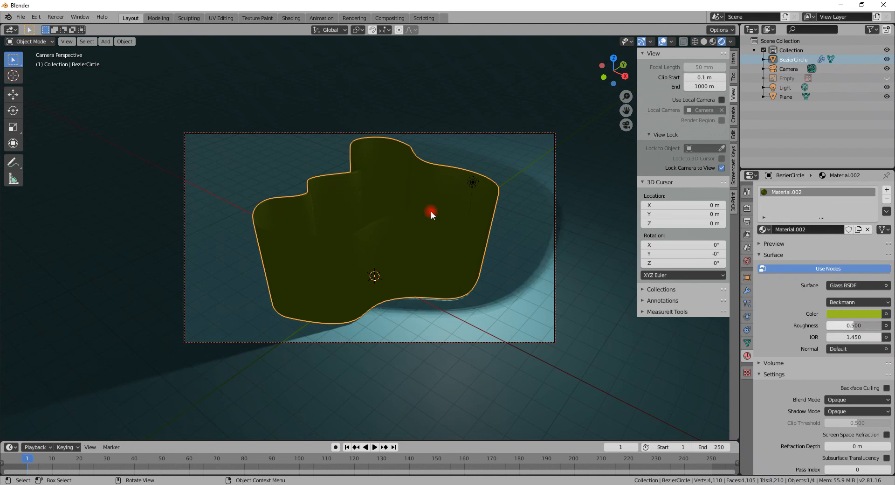
left_click(713, 41)
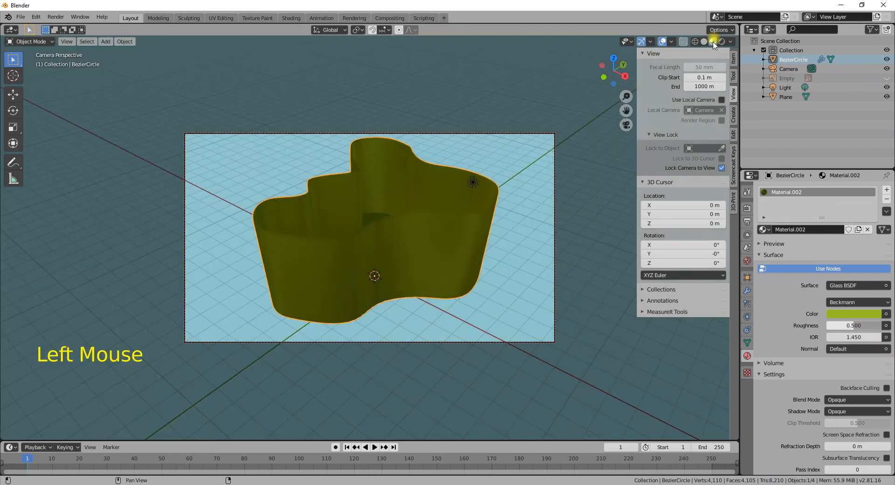
scroll(464, 219, "down", 2)
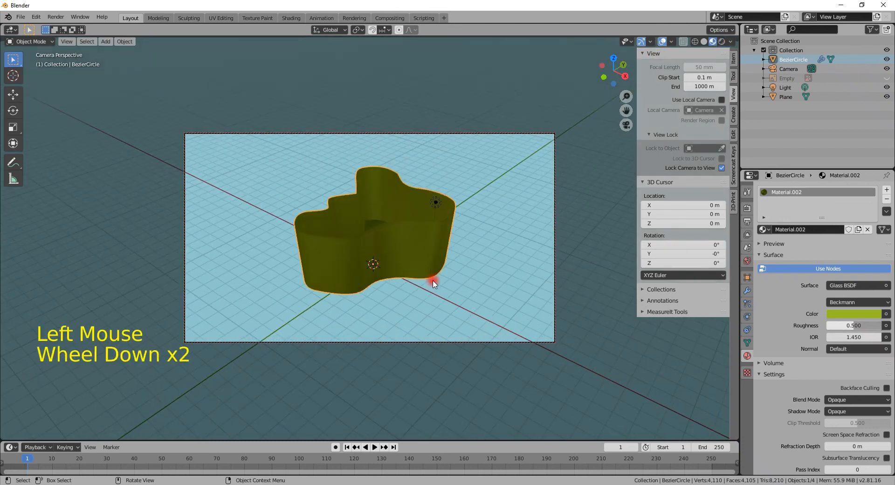
Try adding a second mesh plane at the origin and rotating it freely in the camera view
left_click(433, 283)
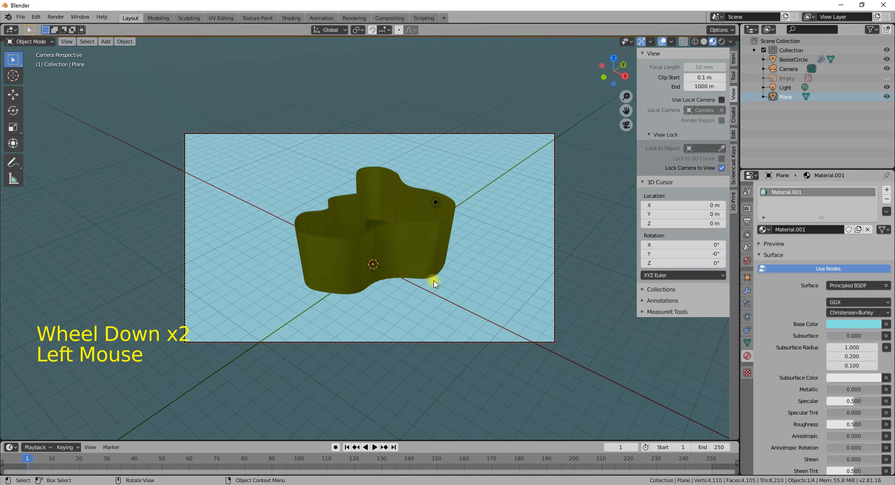
key("shift+a")
mouse_move(434, 280)
left_click(499, 65)
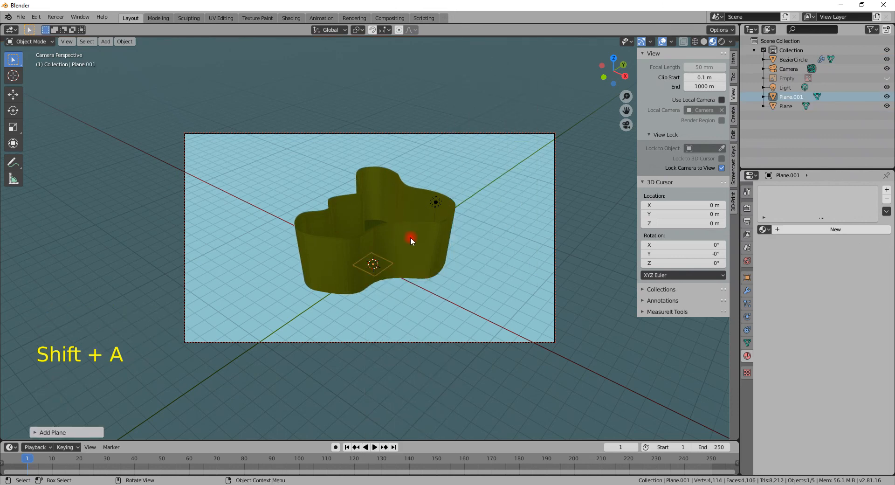
key("r")
left_click(390, 274)
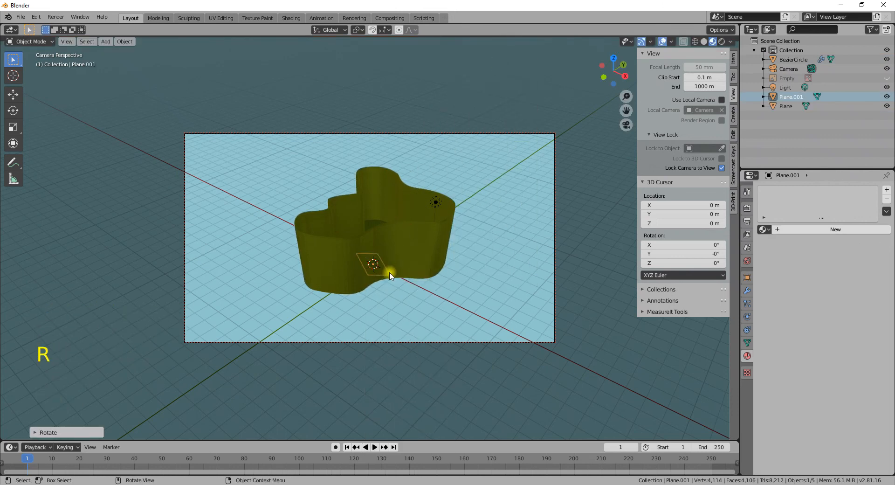
key("ctrl")
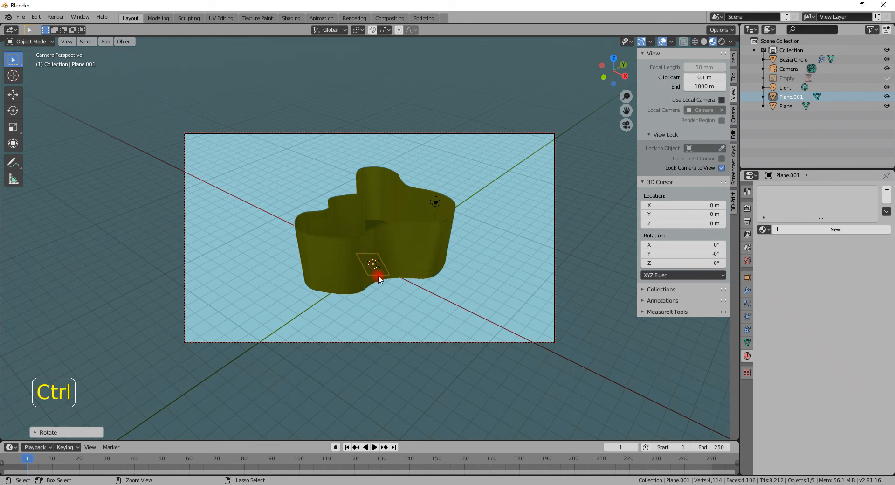
left_click(789, 95)
left_click(788, 106, "ctrl")
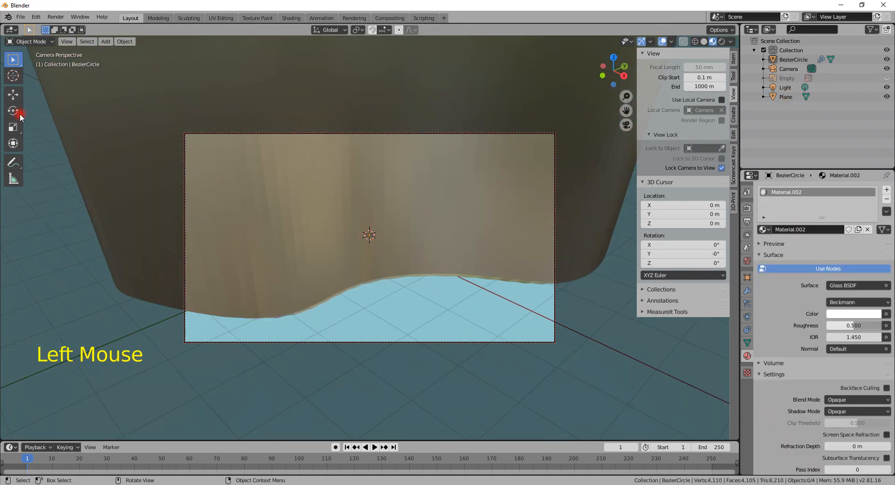
Reframe the camera so the whole vase sits inside the frame with ground visible all around it
scroll(333, 250, "down", 4)
middle_click_drag(344, 242, 353, 285, "shift")
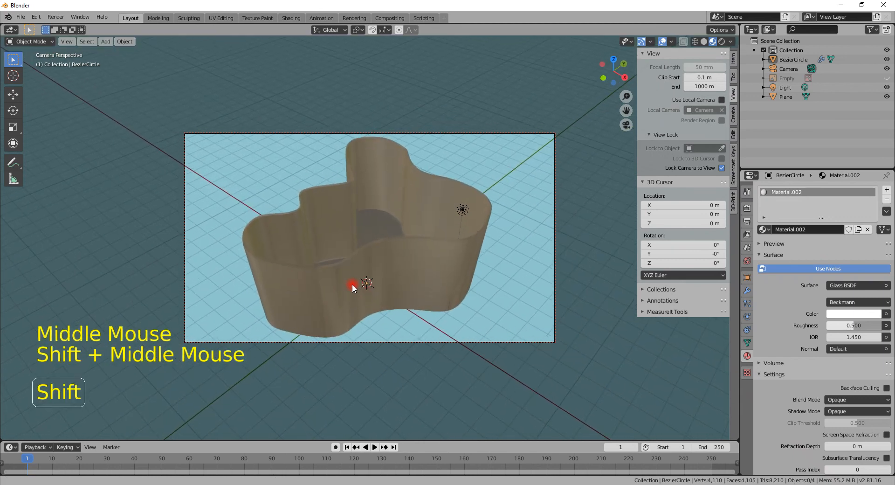
scroll(363, 274, "down", 2)
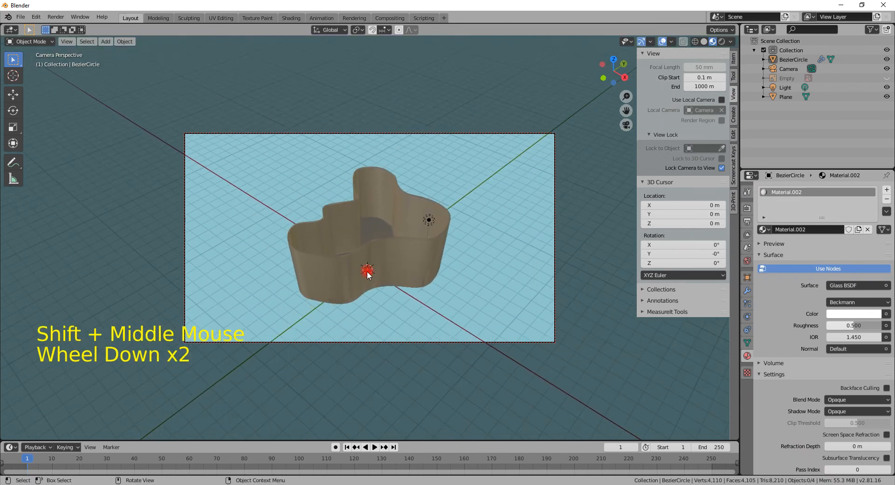
Add a second mesh plane at the world origin
key("shift+a")
mouse_move(389, 268)
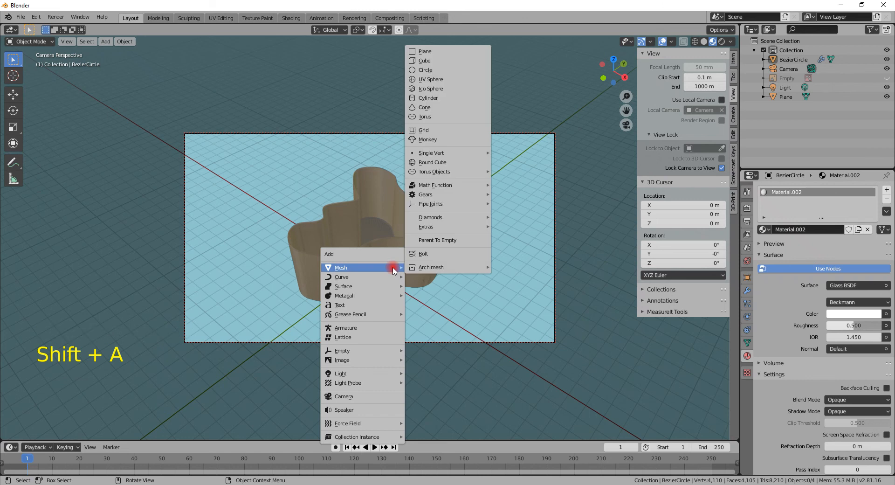
left_click(440, 52)
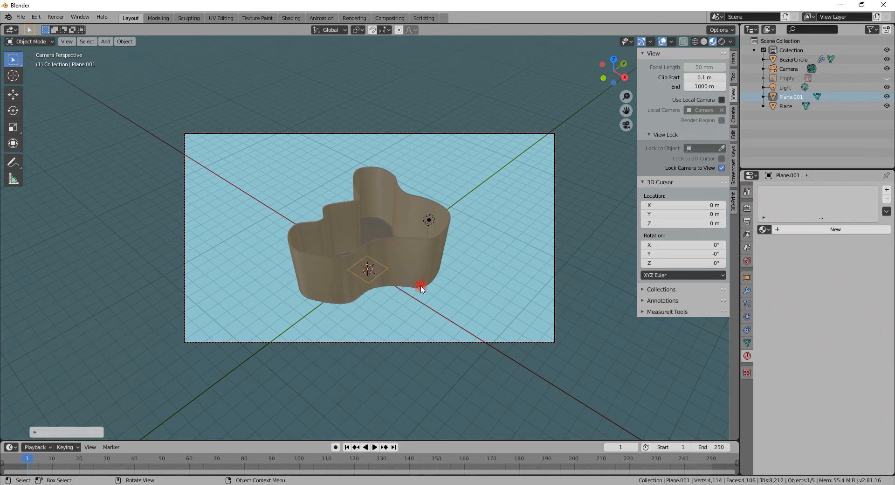
key("g")
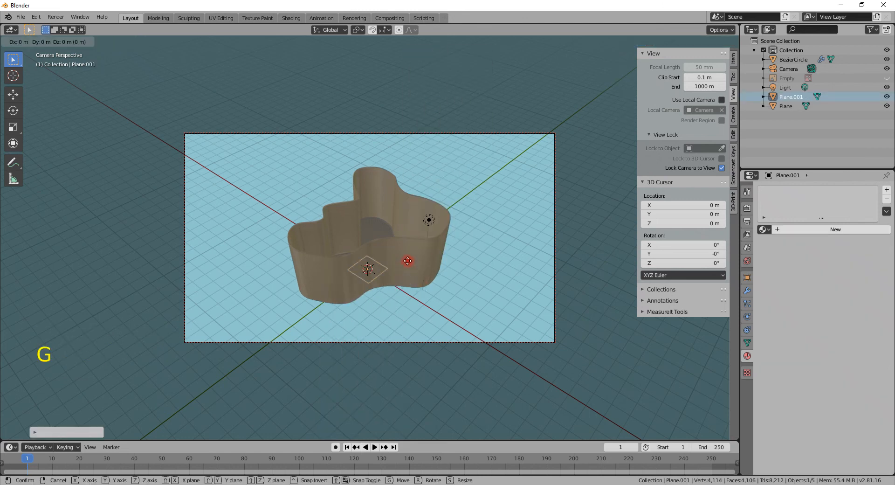
key("z")
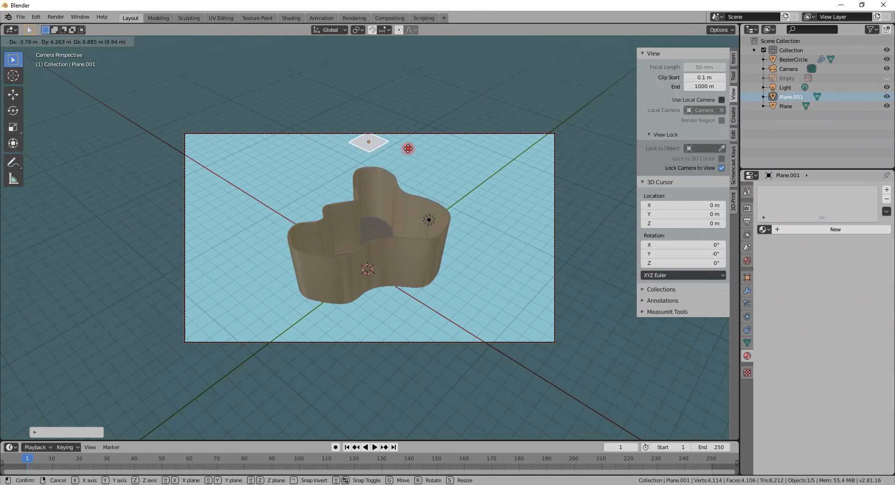
key("Escape")
key("s")
key("z")
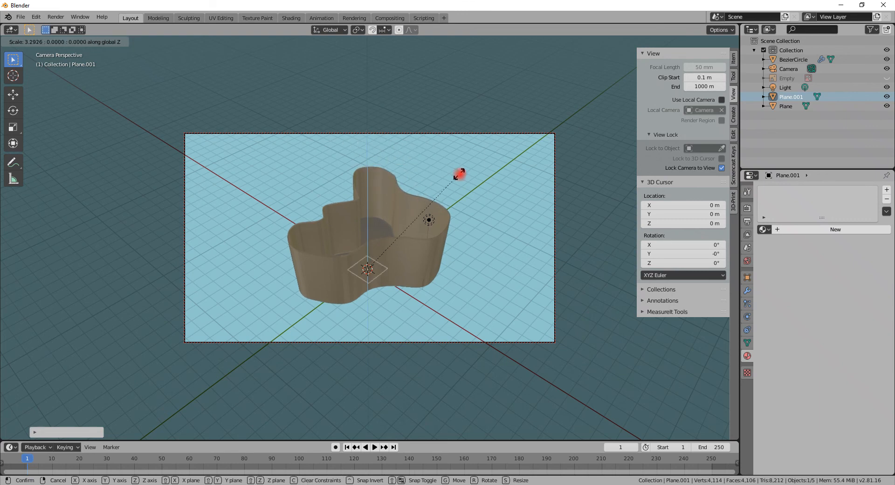
left_click(518, 156)
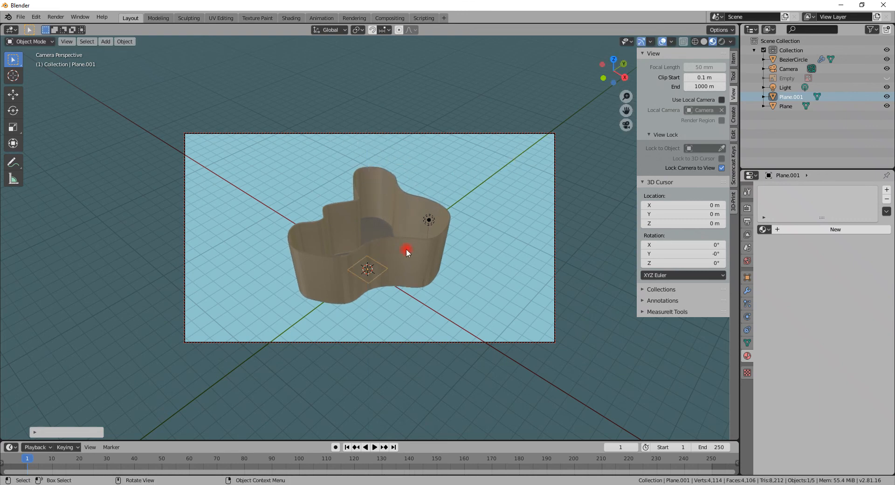
Raise the new plane along Z to well above the vase, outside the camera frame, and enlarge it to slightly wider than the vase
key("g")
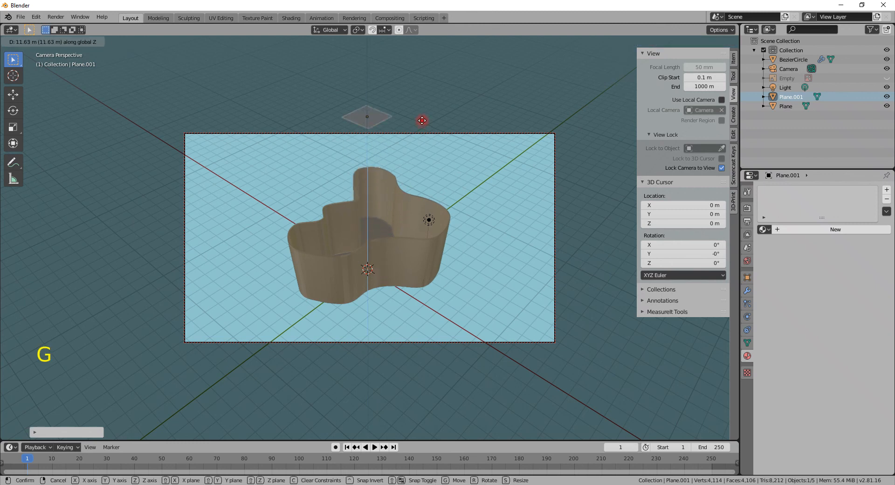
left_click(421, 121)
key("s")
left_click(592, 262)
key("g")
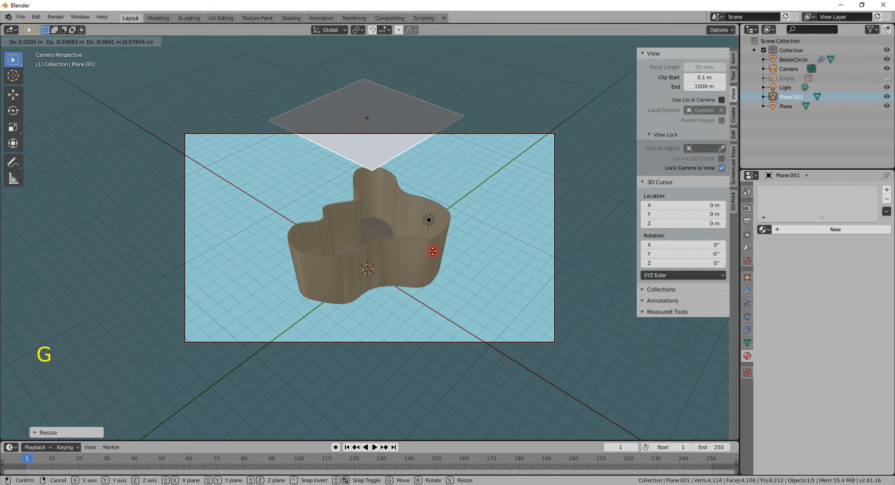
key("z")
left_click(450, 211)
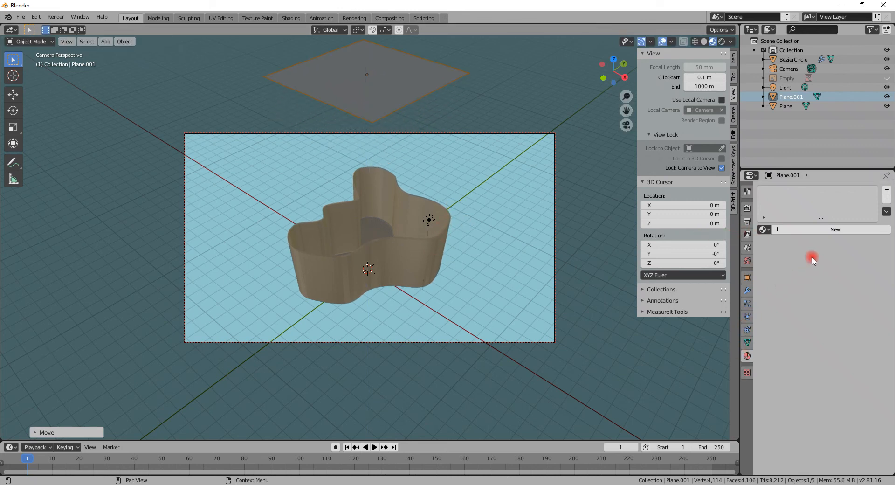
Give the overhead plane a new material with an Emission surface shader and a strength of 5
left_click(831, 230)
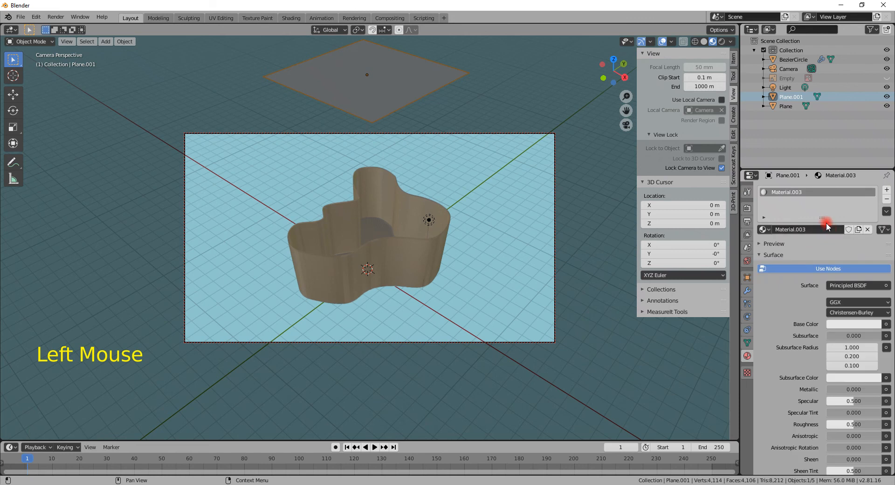
left_click(841, 286)
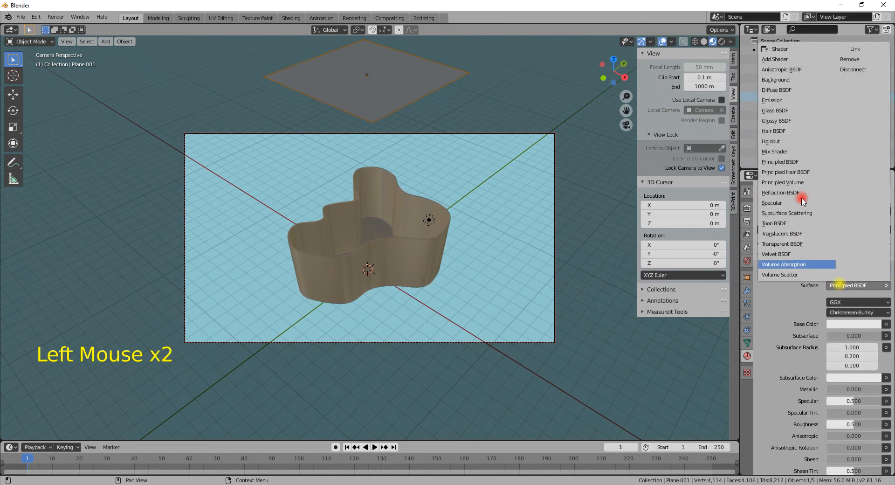
left_click(780, 100)
left_click(856, 313)
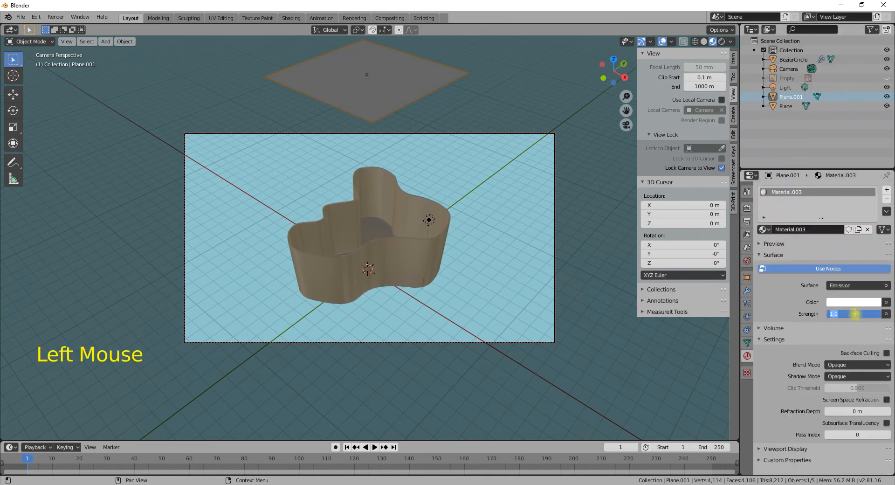
type("5")
key("Return")
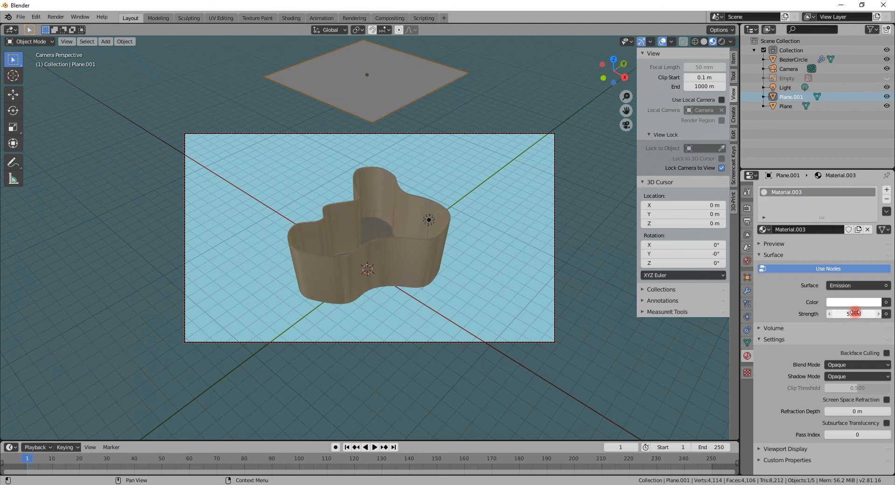
Switch the viewport to rendered shading and increase the overhead plane's emission strength to 50
left_click(724, 44)
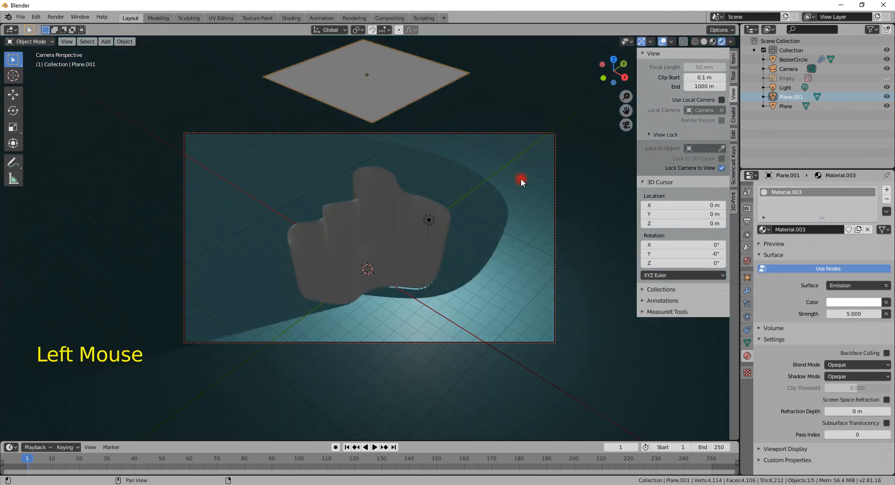
left_click(384, 95)
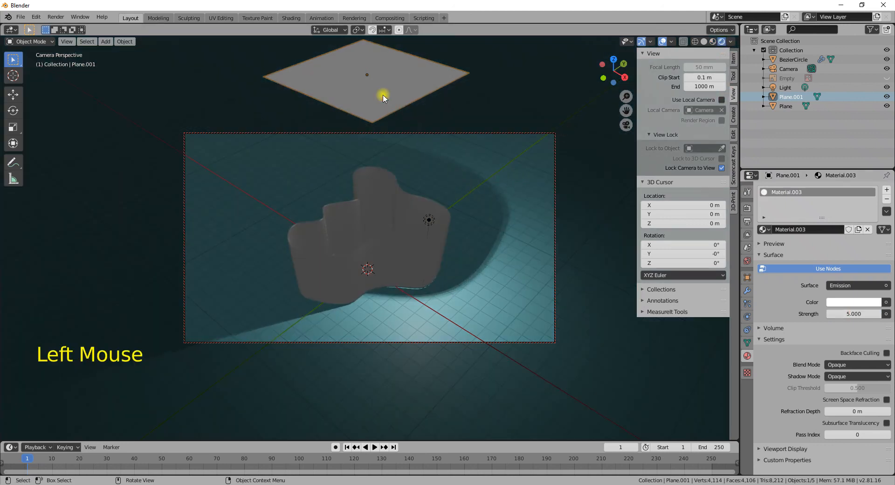
double_click(851, 314)
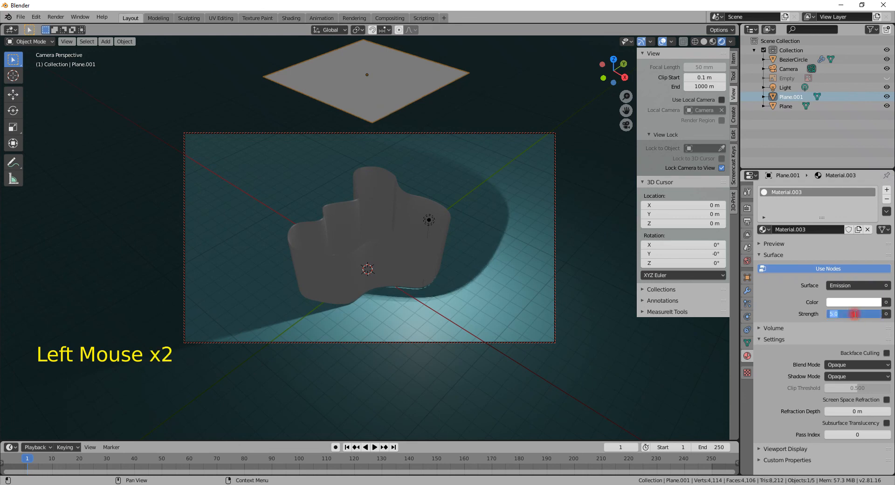
key("Return")
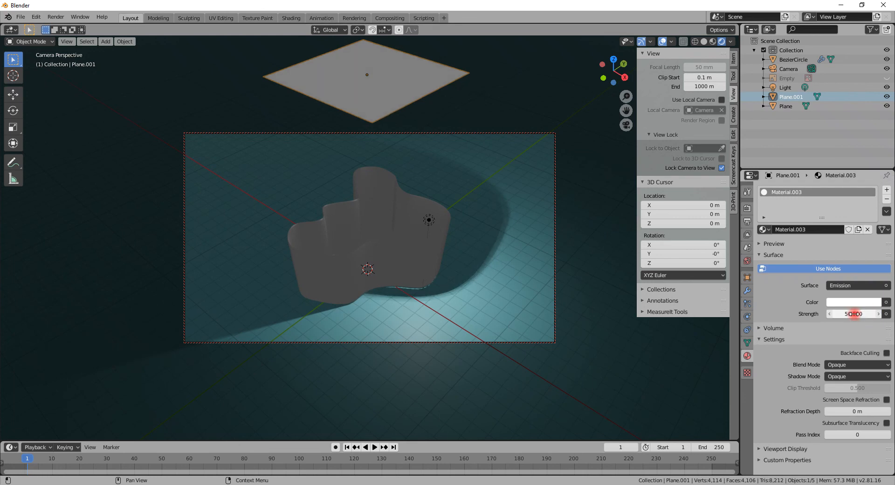
key("Escape")
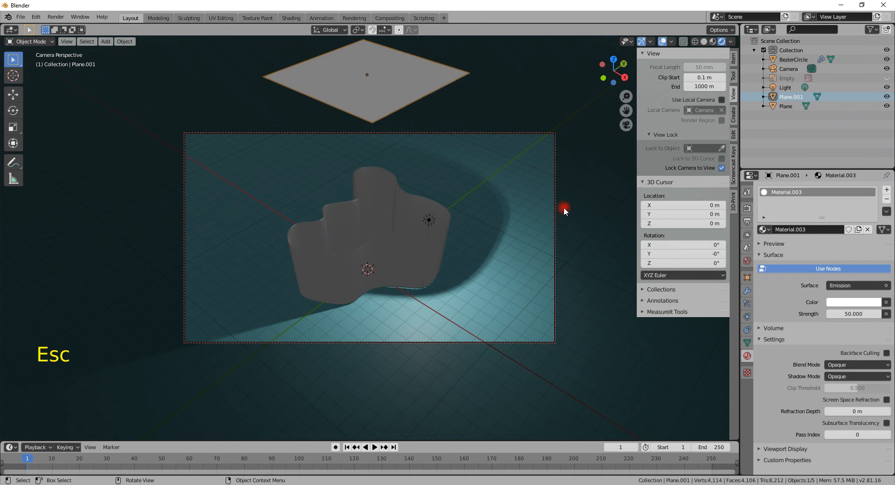
left_click(392, 102)
Move the point light about 6 m up and back, to the far right corner of the camera frame behind the vase
left_click(427, 217)
key("g")
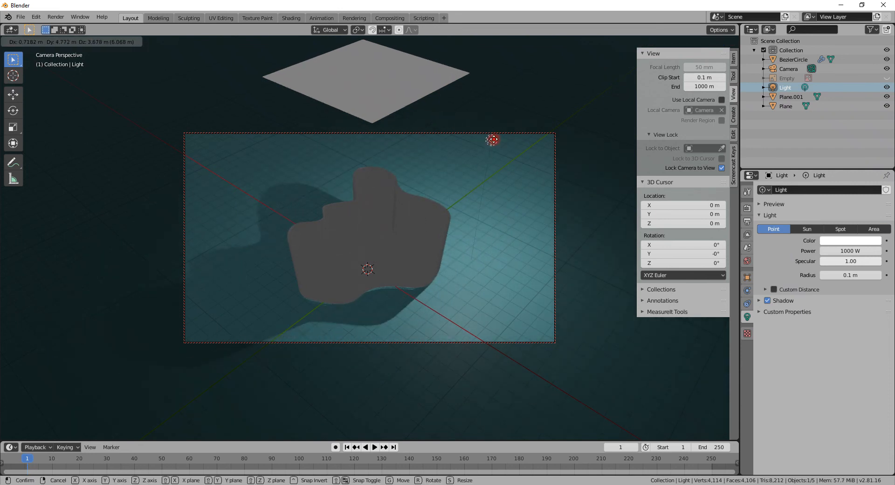
left_click(490, 140)
Duplicate the point light twice, placing one copy behind the vase on its left side and the other in front on its right
key("shift+d")
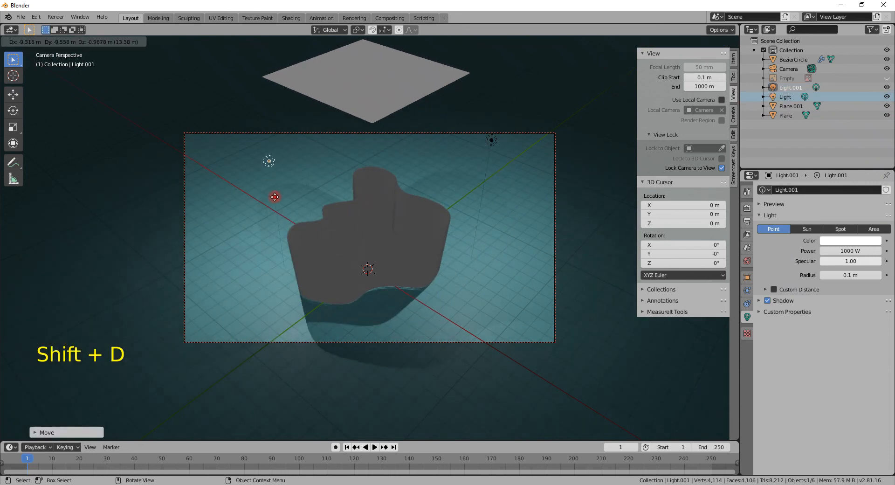
left_click(261, 197)
key("shift+d")
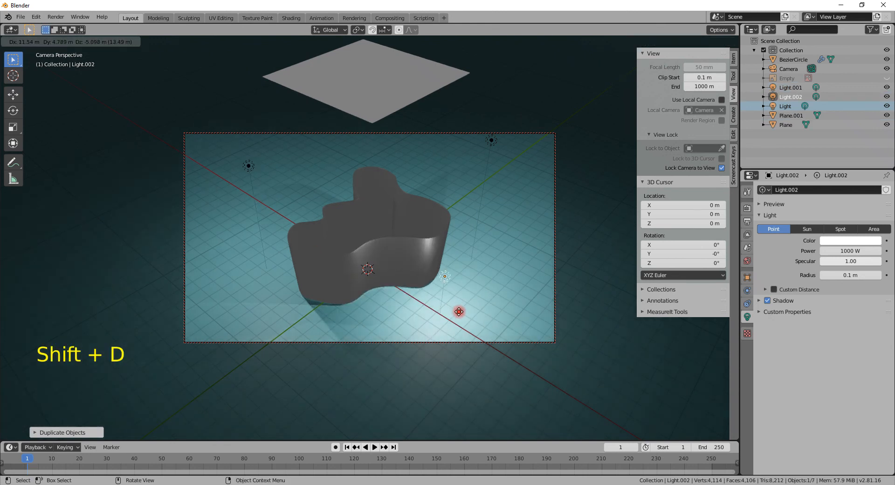
left_click(461, 322)
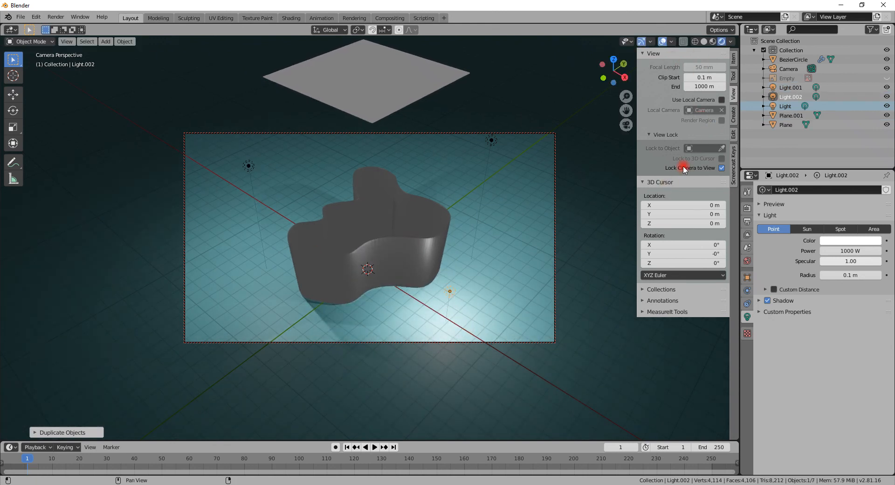
Set the vase's Glass BSDF colour to a bright green with hue 0.293, saturation 0.705 and value 1
left_click(406, 237)
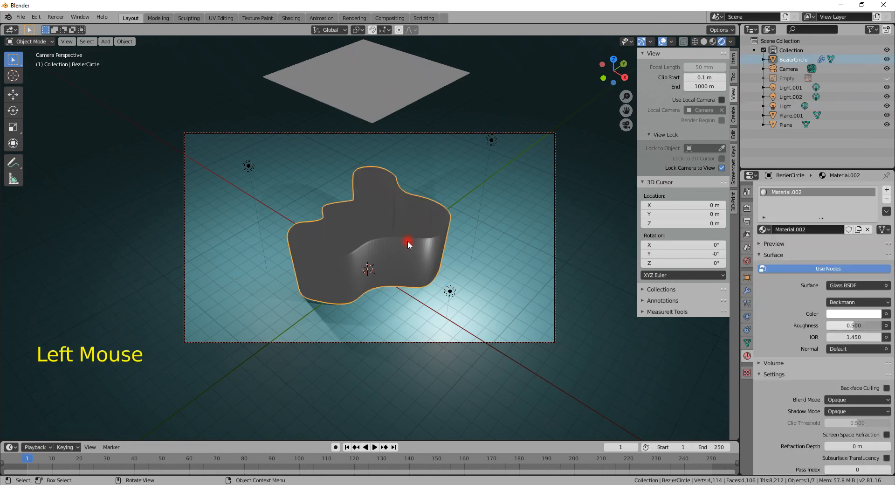
left_click(853, 314)
mouse_move(834, 224)
left_mouse_down()
mouse_move(826, 211)
mouse_move(809, 208)
left_mouse_up()
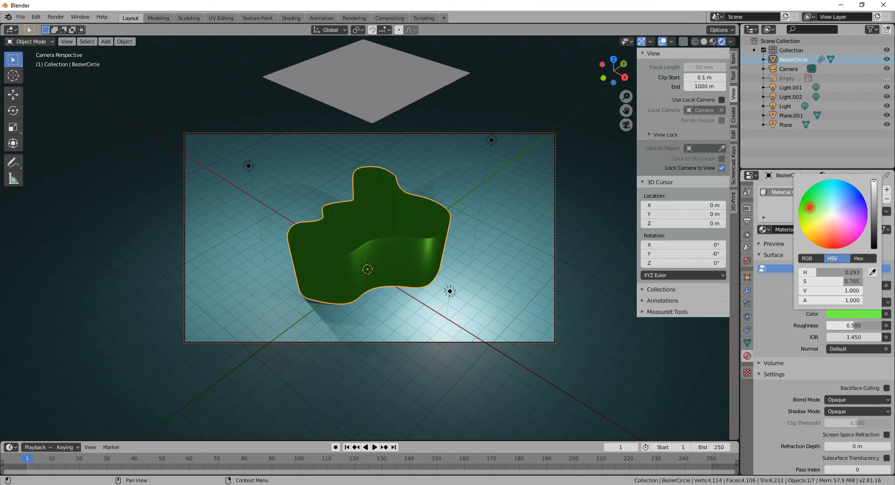
Set the render engine to Cycles and render the scene image from the camera
left_click(747, 209)
left_click(832, 189)
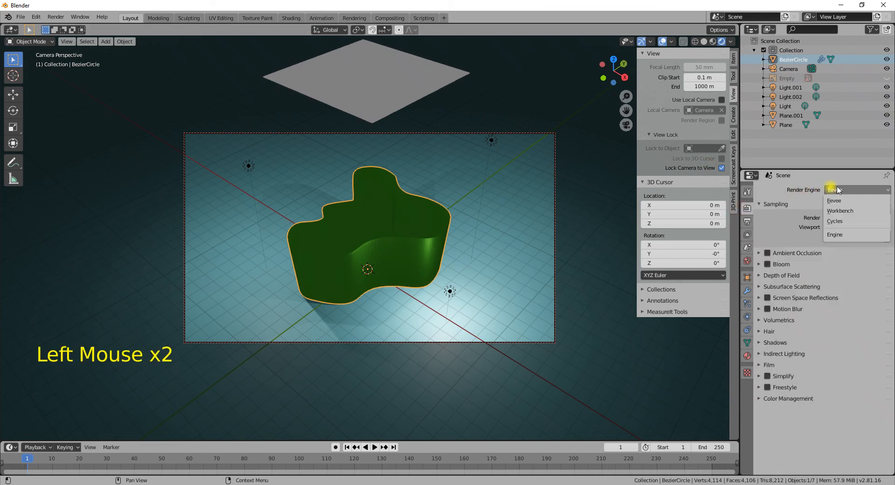
left_click(835, 221)
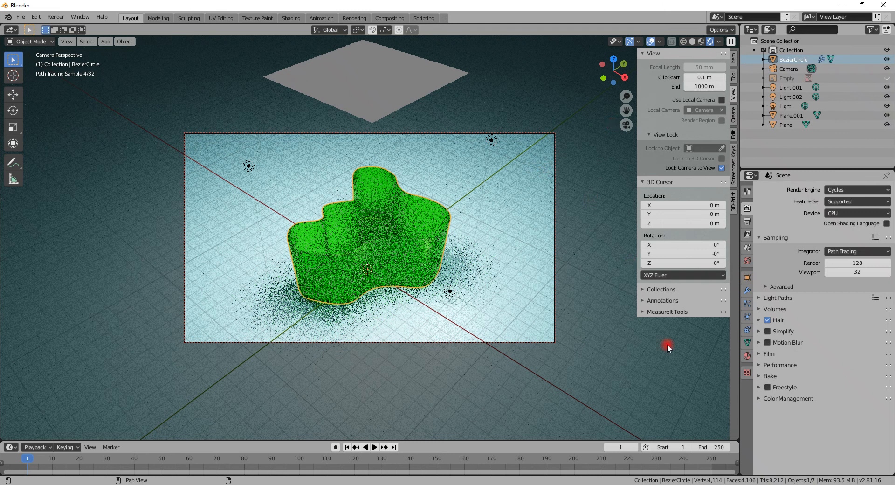
key("F12")
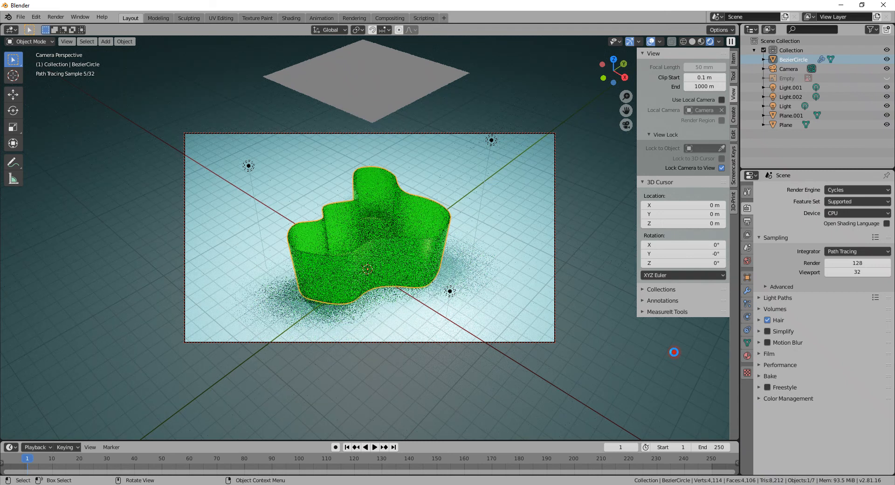